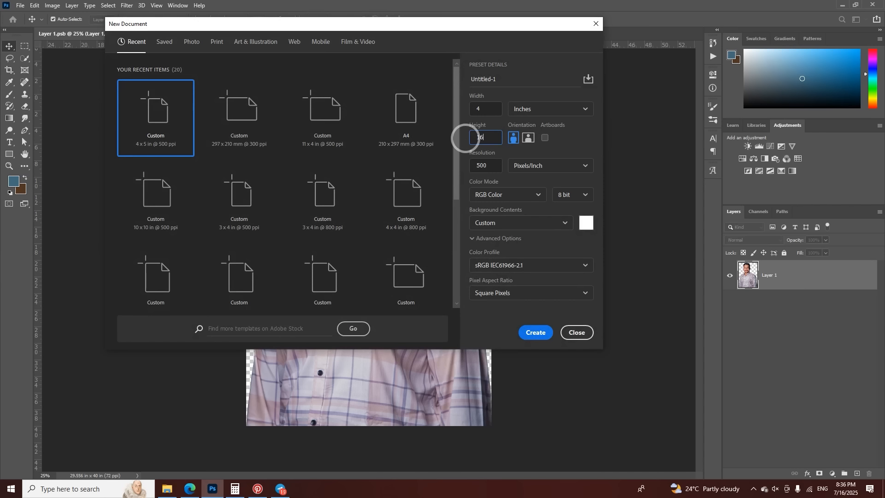
Step: Create a new document 9 inches wide and 16 inches high at a resolution of 300 pixels per inch
{"action": "double_click", "coordinate": [475, 107]}
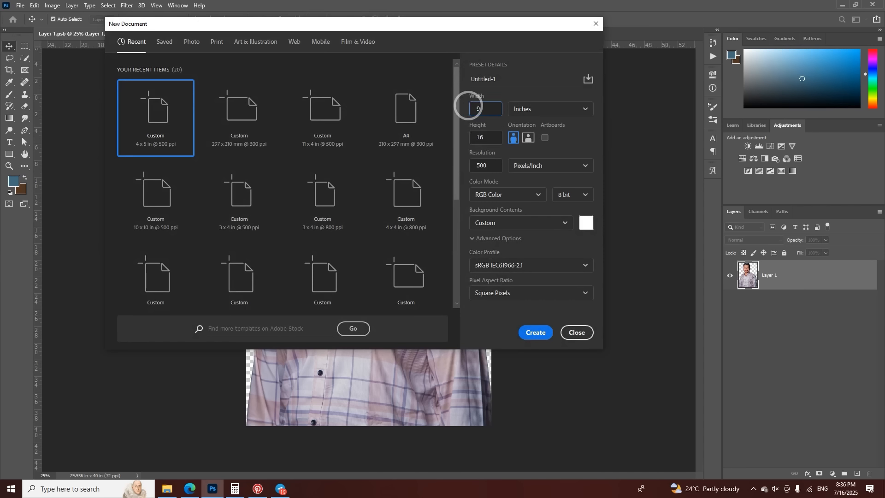
{"action": "left_click_drag", "start_coordinate": [490, 136], "coordinate": [466, 139]}
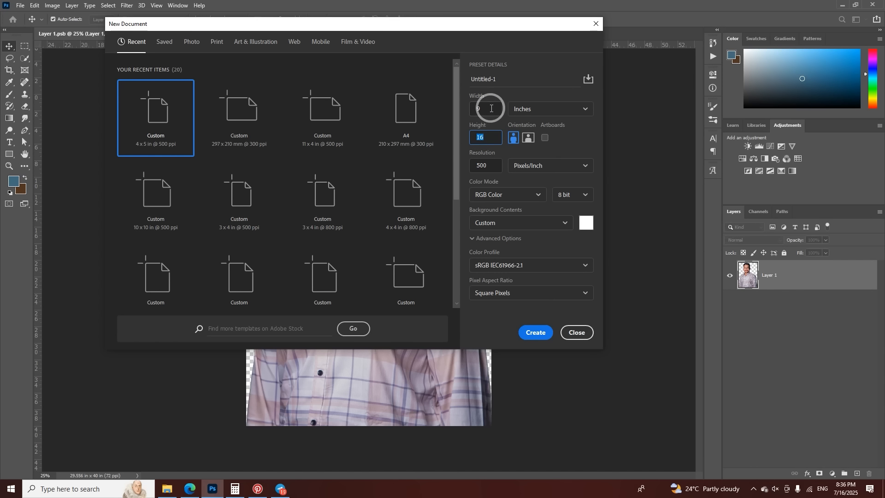
{"action": "left_click_drag", "start_coordinate": [492, 108], "coordinate": [464, 112]}
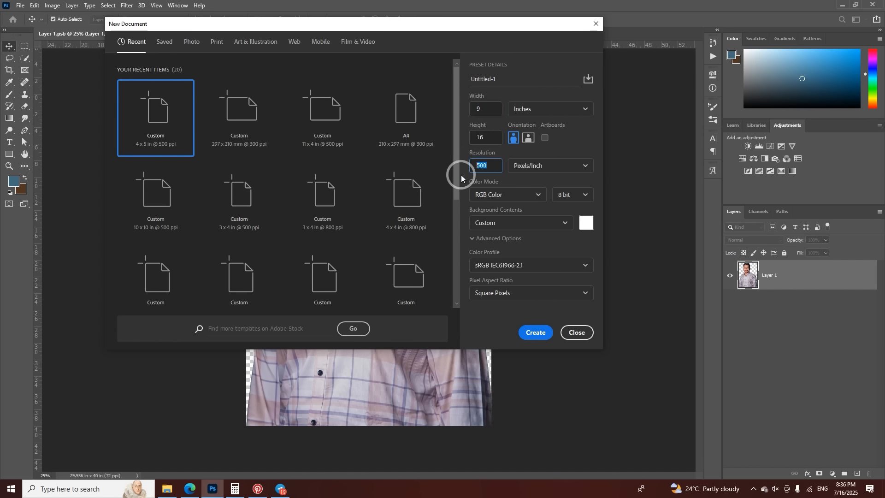
{"action": "type", "text": "30"}
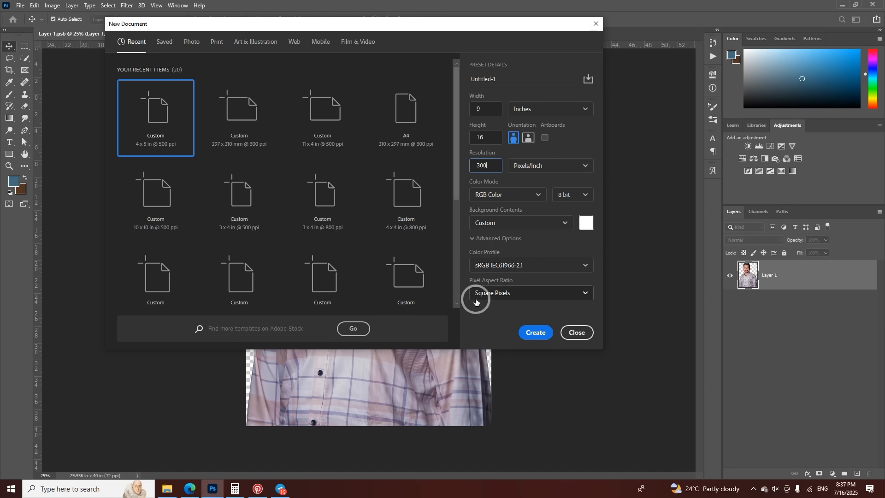
{"action": "left_click", "coordinate": [527, 331]}
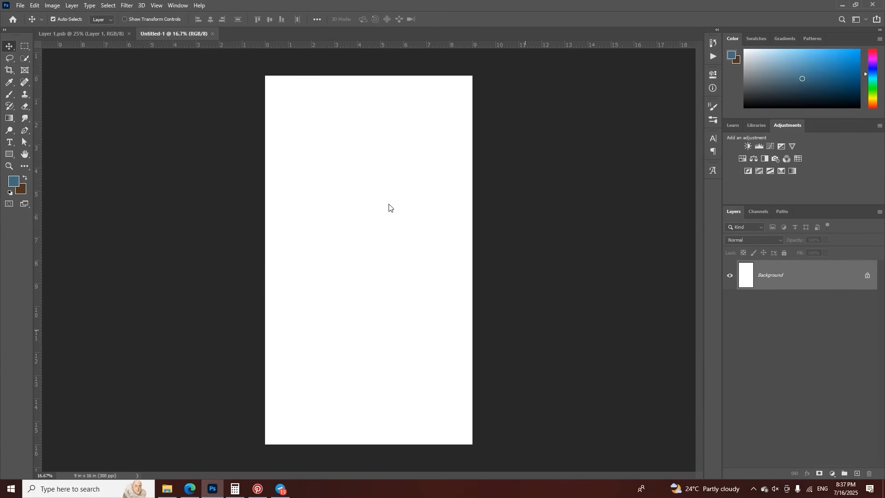
Step: Add a Solid Color fill layer in dark brown 542e0f above the background
{"action": "left_click", "coordinate": [832, 473]}
{"action": "left_click", "coordinate": [805, 314]}
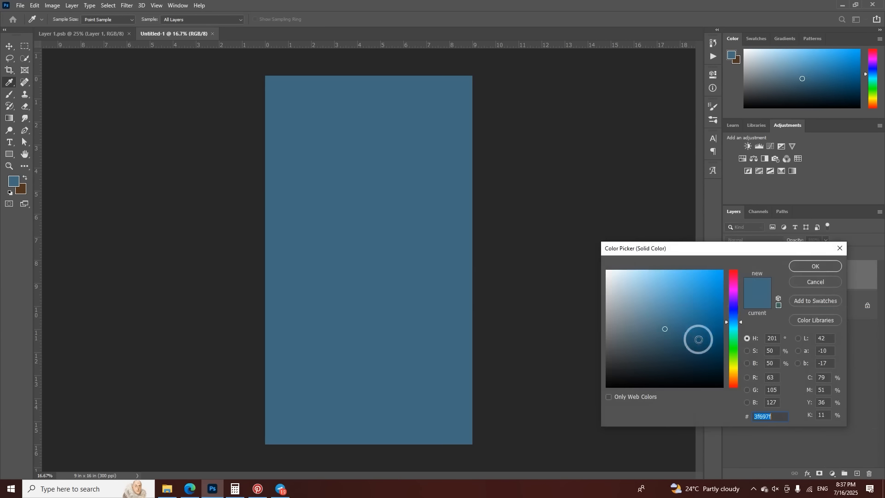
{"action": "left_click", "coordinate": [729, 378]}
{"action": "mouse_move", "coordinate": [699, 355]}
{"action": "left_mouse_down"}
{"action": "mouse_move", "coordinate": [690, 339]}
{"action": "mouse_move", "coordinate": [710, 339]}
{"action": "left_mouse_up"}
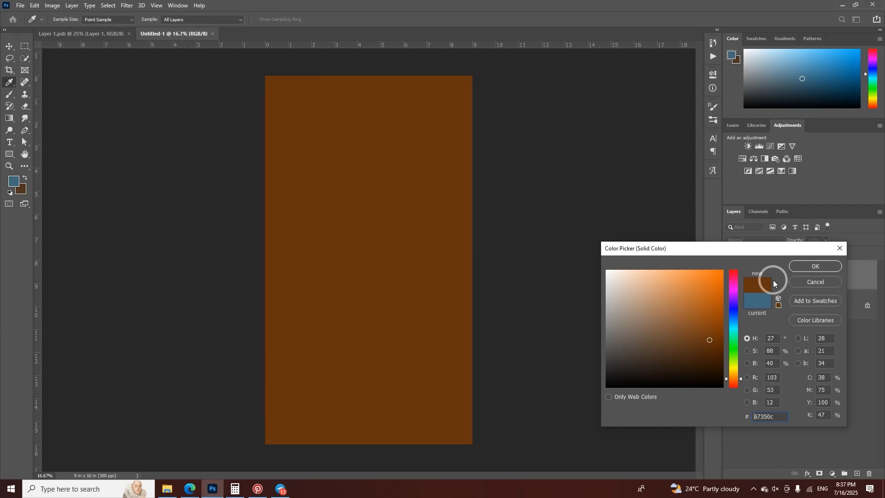
{"action": "left_click_drag", "start_coordinate": [708, 342], "coordinate": [709, 344]}
{"action": "mouse_move", "coordinate": [704, 317]}
{"action": "left_mouse_down"}
{"action": "mouse_move", "coordinate": [760, 218]}
{"action": "mouse_move", "coordinate": [695, 339]}
{"action": "mouse_move", "coordinate": [728, 260]}
{"action": "mouse_move", "coordinate": [610, 241]}
{"action": "mouse_move", "coordinate": [659, 244]}
{"action": "mouse_move", "coordinate": [701, 303]}
{"action": "mouse_move", "coordinate": [668, 344]}
{"action": "mouse_move", "coordinate": [579, 399]}
{"action": "mouse_move", "coordinate": [670, 358]}
{"action": "mouse_move", "coordinate": [605, 395]}
{"action": "mouse_move", "coordinate": [706, 343]}
{"action": "mouse_move", "coordinate": [703, 349]}
{"action": "left_mouse_up"}
{"action": "left_click", "coordinate": [801, 266]}
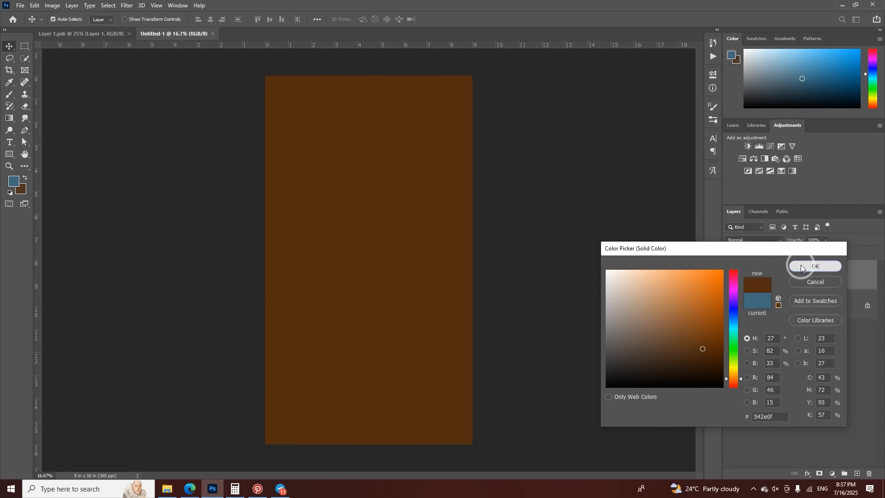
Step: Switch to Pinterest and search for "cinematic"
{"action": "left_click", "coordinate": [259, 487]}
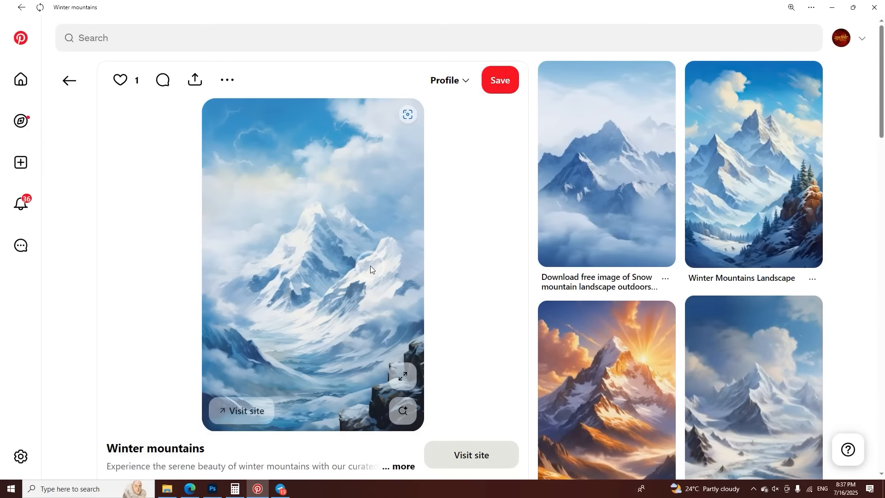
{"action": "scroll", "coordinate": [370, 267], "scroll_direction": "down", "scroll_amount": 15}
{"action": "left_click", "coordinate": [182, 29]}
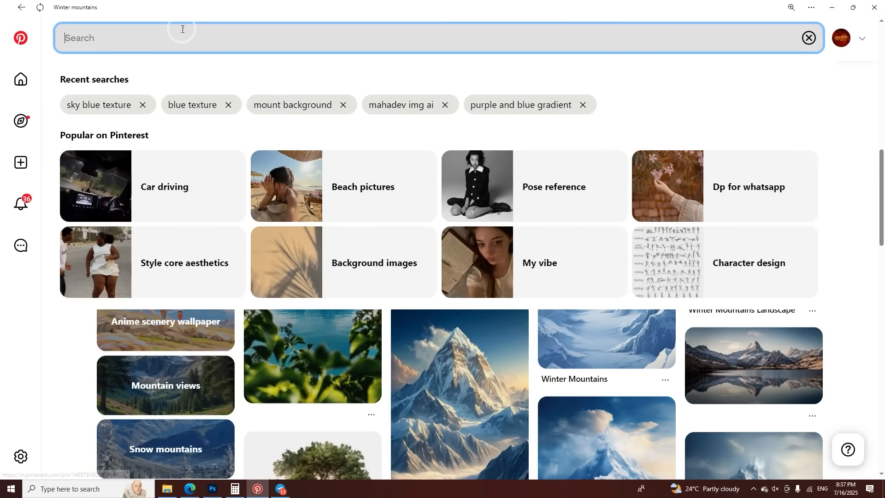
{"action": "type", "text": "cinematic"}
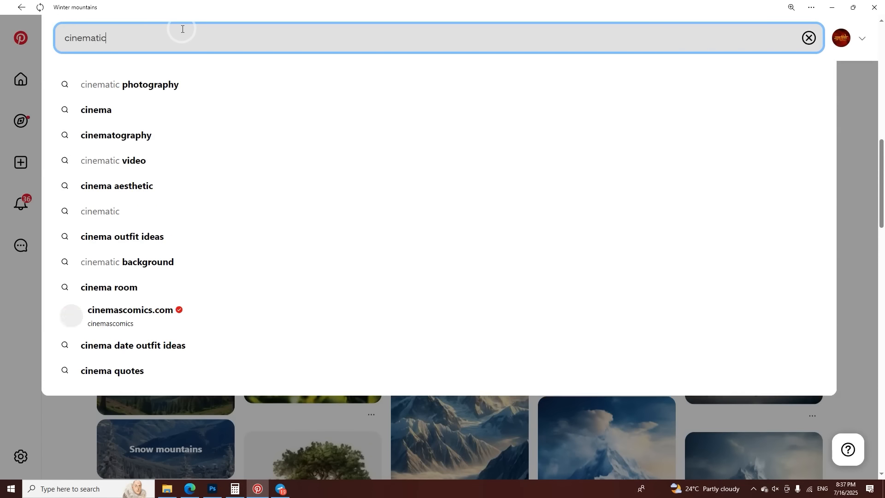
{"action": "key", "text": "Return"}
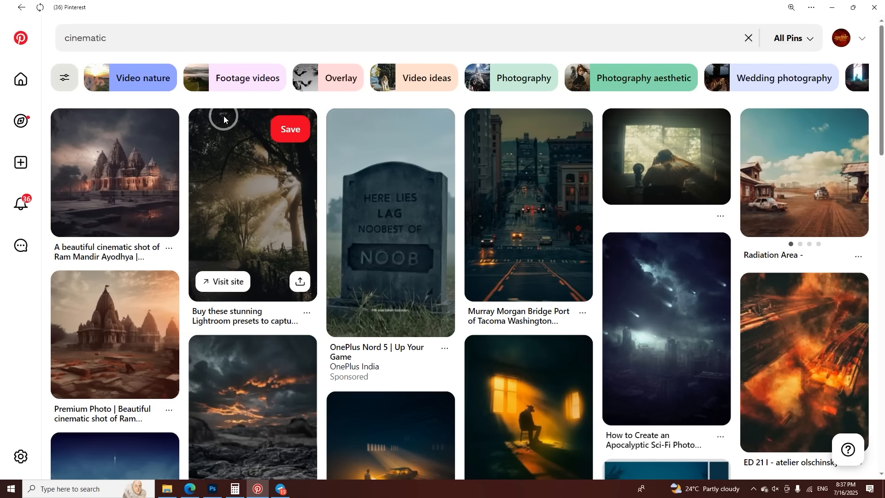
Step: Look through the cinematic search results for a suitable background image
{"action": "scroll", "coordinate": [223, 119], "scroll_direction": "down", "scroll_amount": 3}
{"action": "scroll", "coordinate": [223, 119], "scroll_direction": "down", "scroll_amount": 9}
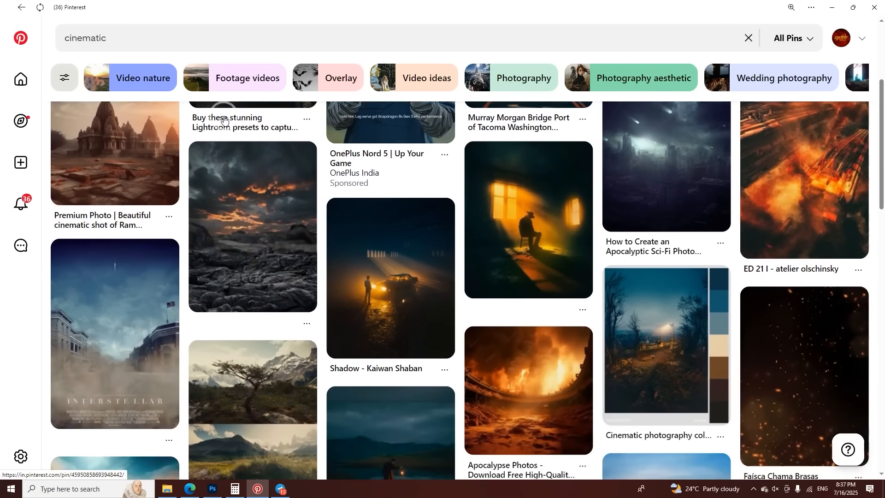
{"action": "scroll", "coordinate": [211, 189], "scroll_direction": "down", "scroll_amount": 3}
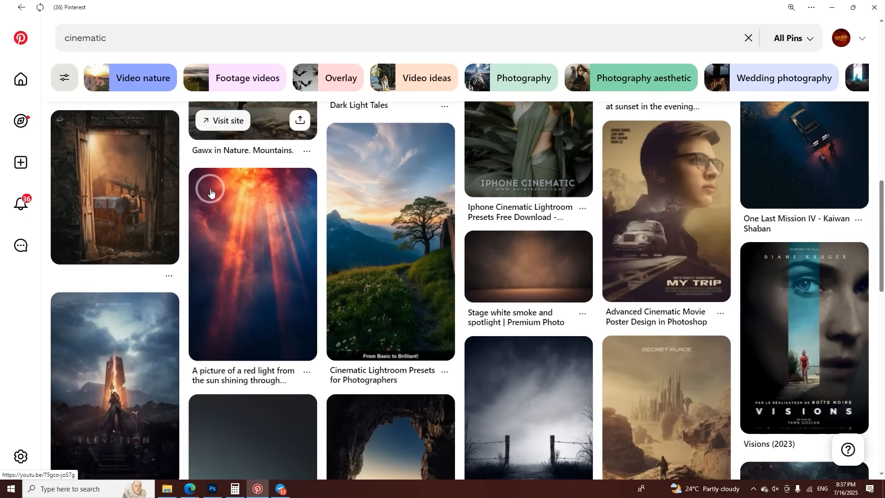
{"action": "scroll", "coordinate": [210, 189], "scroll_direction": "down", "scroll_amount": 7}
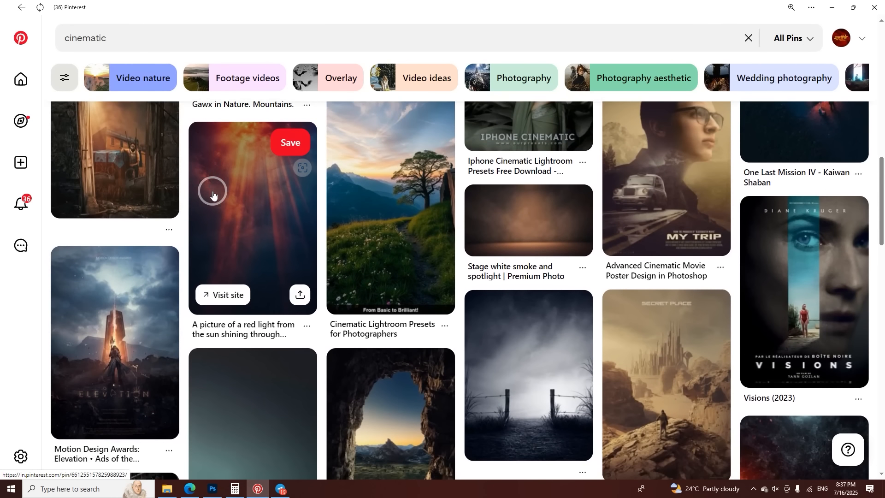
{"action": "scroll", "coordinate": [269, 224], "scroll_direction": "down", "scroll_amount": 4}
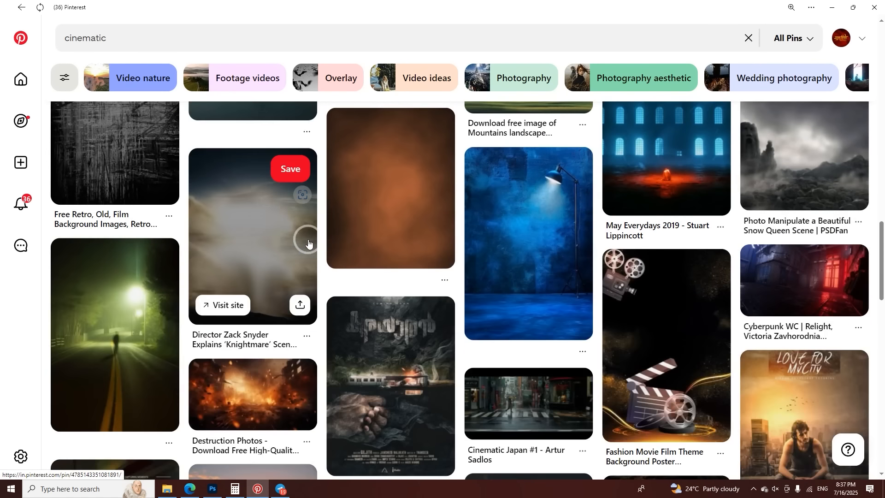
{"action": "scroll", "coordinate": [313, 244], "scroll_direction": "down", "scroll_amount": 10}
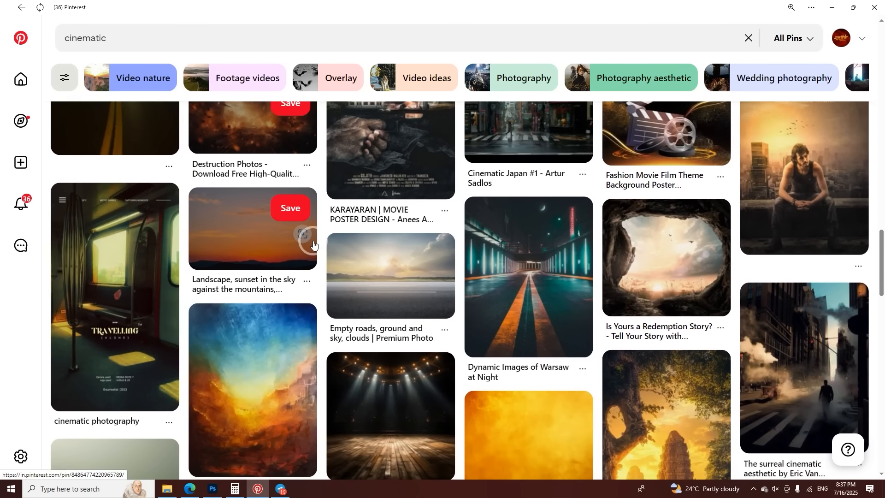
{"action": "scroll", "coordinate": [335, 253], "scroll_direction": "down", "scroll_amount": 6}
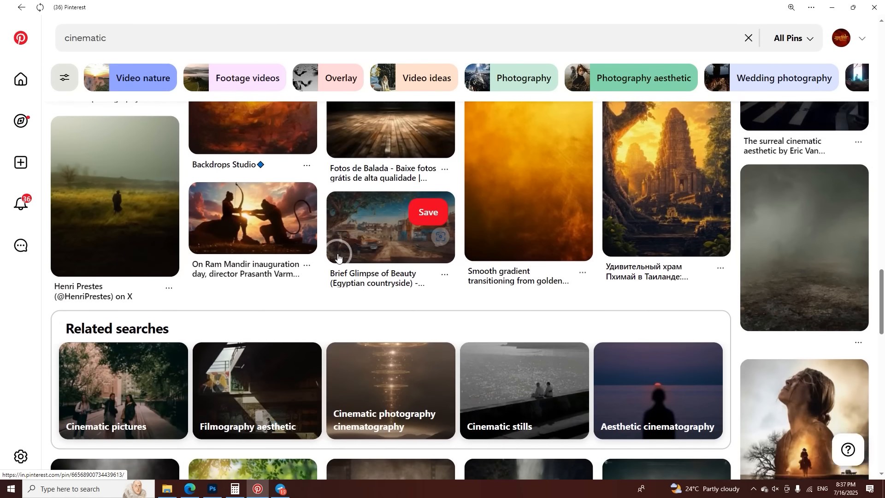
{"action": "scroll", "coordinate": [338, 257], "scroll_direction": "down", "scroll_amount": 15}
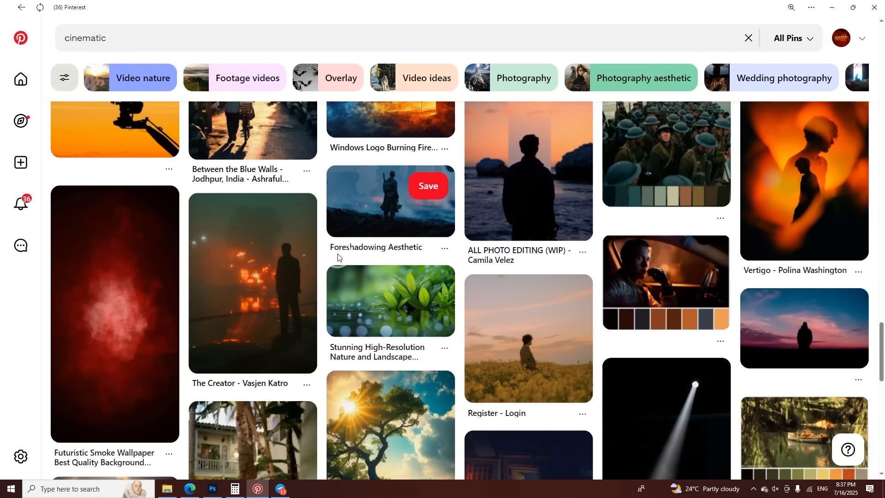
{"action": "scroll", "coordinate": [402, 273], "scroll_direction": "down", "scroll_amount": 12}
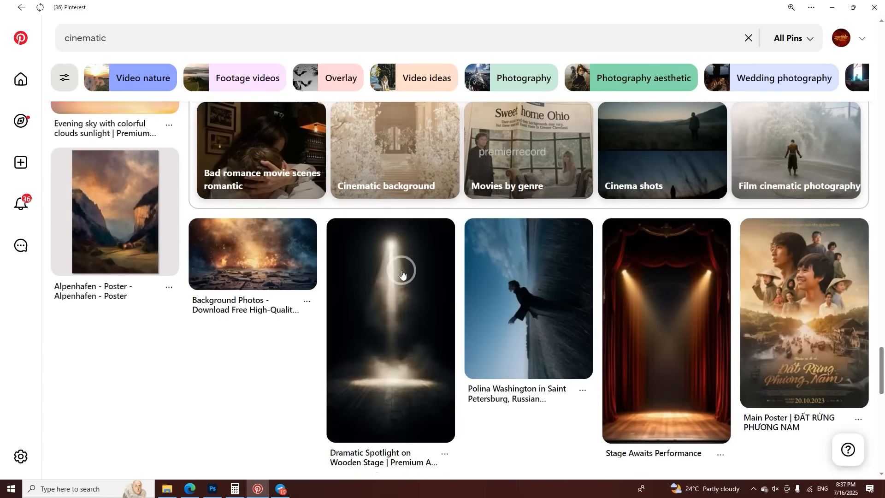
{"action": "scroll", "coordinate": [401, 273], "scroll_direction": "down", "scroll_amount": 13}
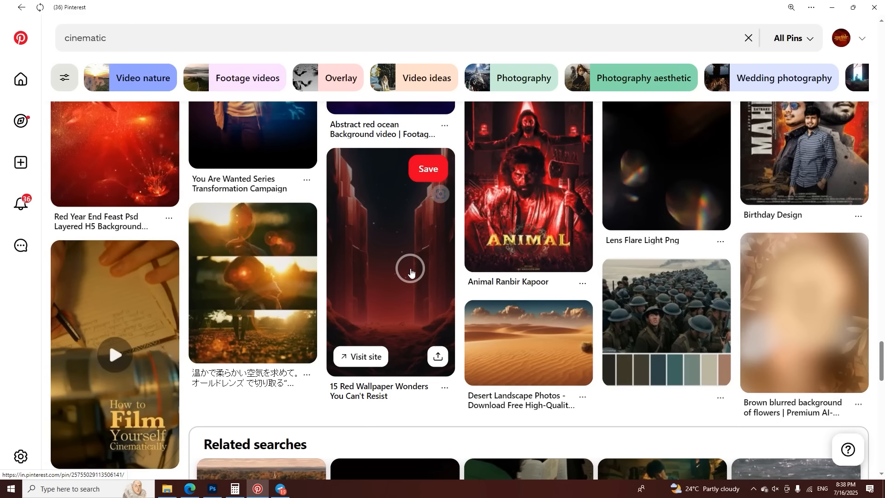
{"action": "scroll", "coordinate": [410, 272], "scroll_direction": "down", "scroll_amount": 9}
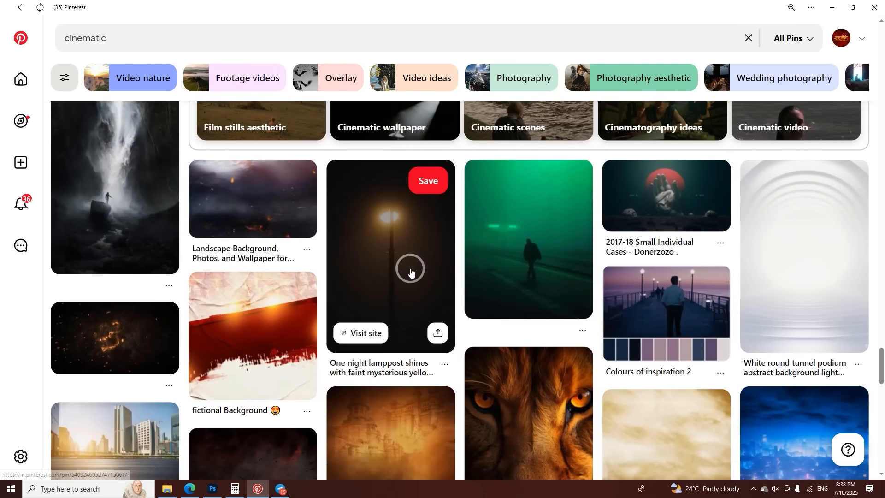
{"action": "scroll", "coordinate": [410, 272], "scroll_direction": "down", "scroll_amount": 20}
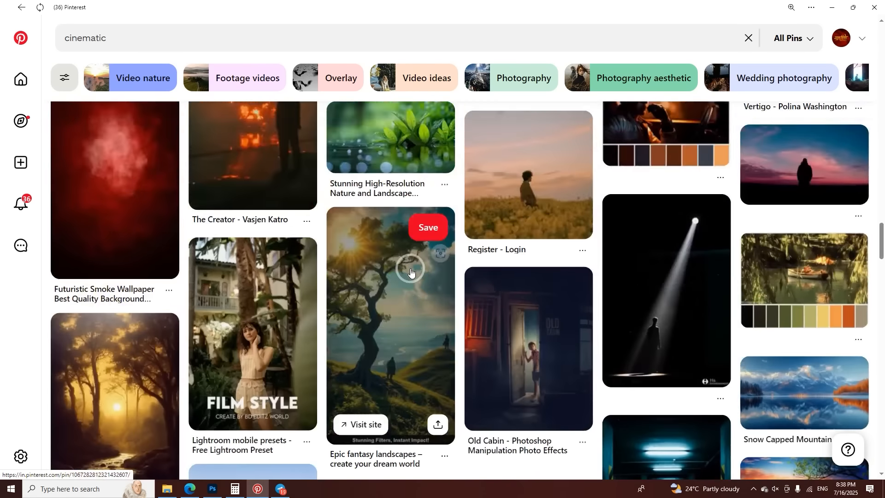
{"action": "scroll", "coordinate": [410, 272], "scroll_direction": "down", "scroll_amount": 8}
{"action": "scroll", "coordinate": [409, 274], "scroll_direction": "down", "scroll_amount": 10}
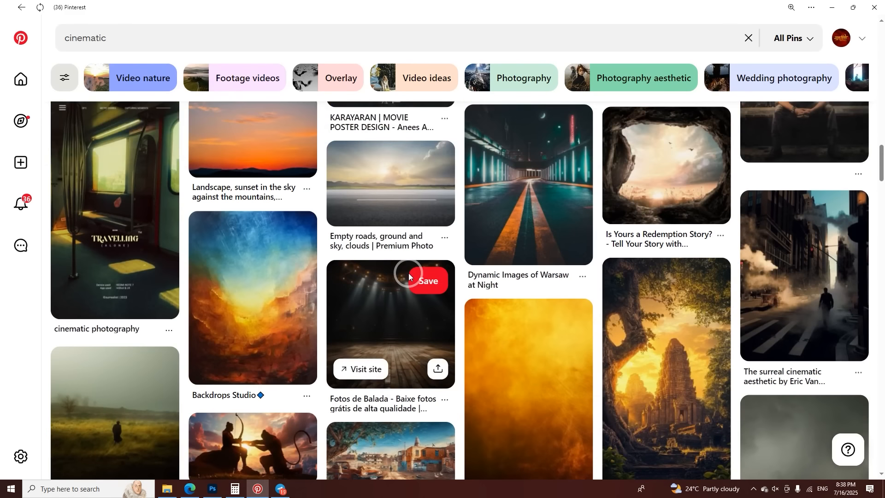
{"action": "scroll", "coordinate": [408, 273], "scroll_direction": "up", "scroll_amount": 11}
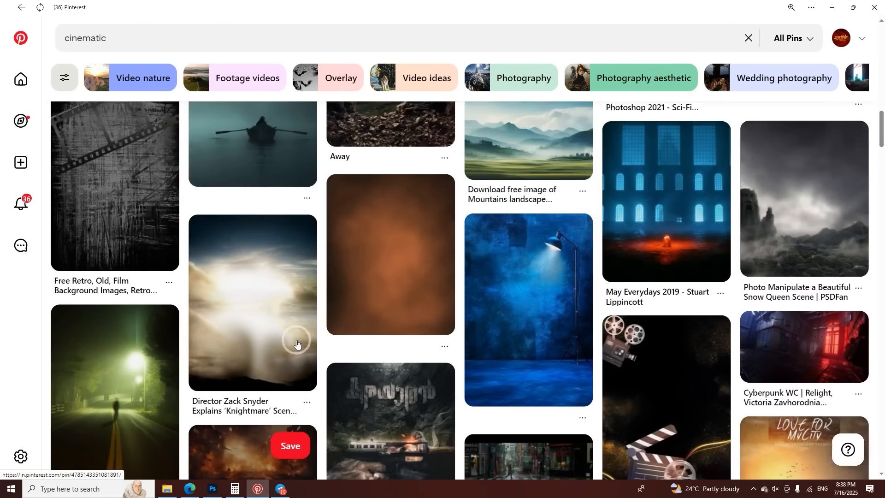
{"action": "scroll", "coordinate": [296, 344], "scroll_direction": "up", "scroll_amount": 12}
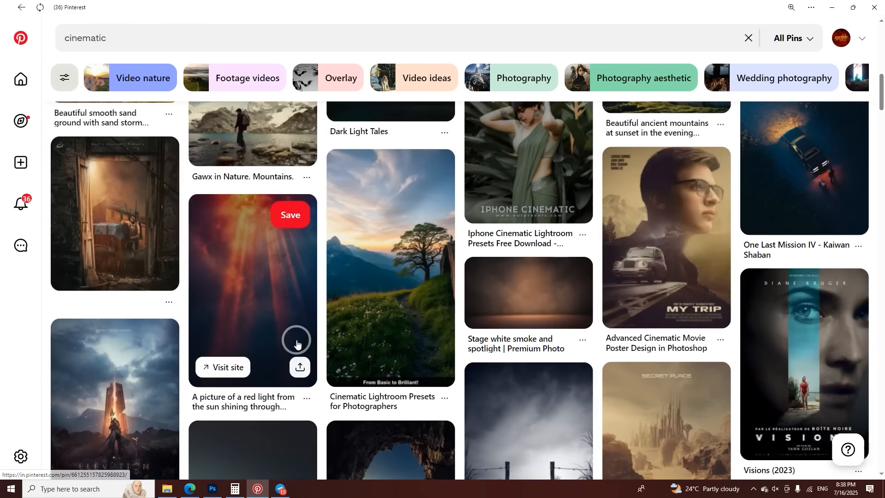
{"action": "scroll", "coordinate": [296, 344], "scroll_direction": "up", "scroll_amount": 5}
{"action": "scroll", "coordinate": [412, 278], "scroll_direction": "up", "scroll_amount": 5}
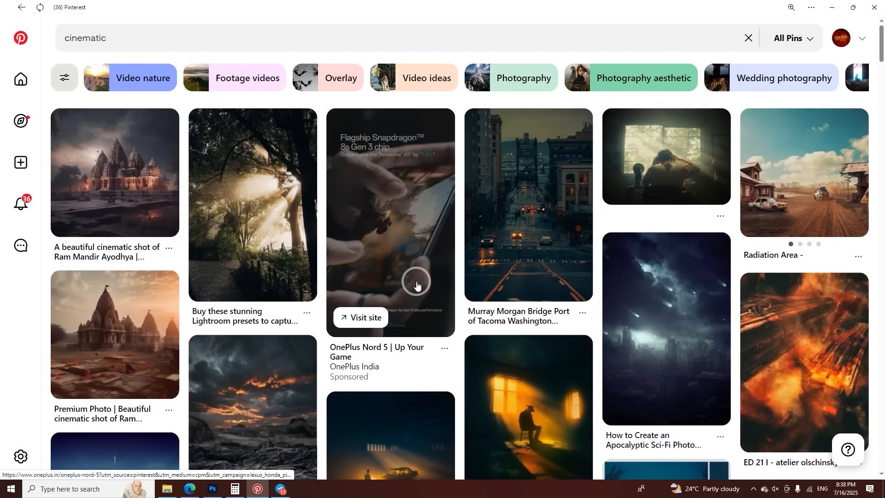
Step: Open the Murray Morgan Bridge street pin and look through its related city street images
{"action": "left_click", "coordinate": [519, 192]}
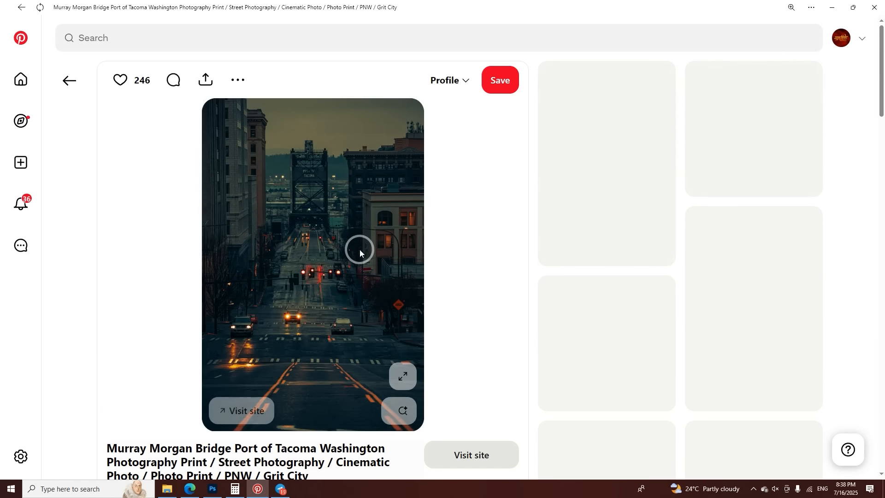
{"action": "scroll", "coordinate": [470, 242], "scroll_direction": "down", "scroll_amount": 2}
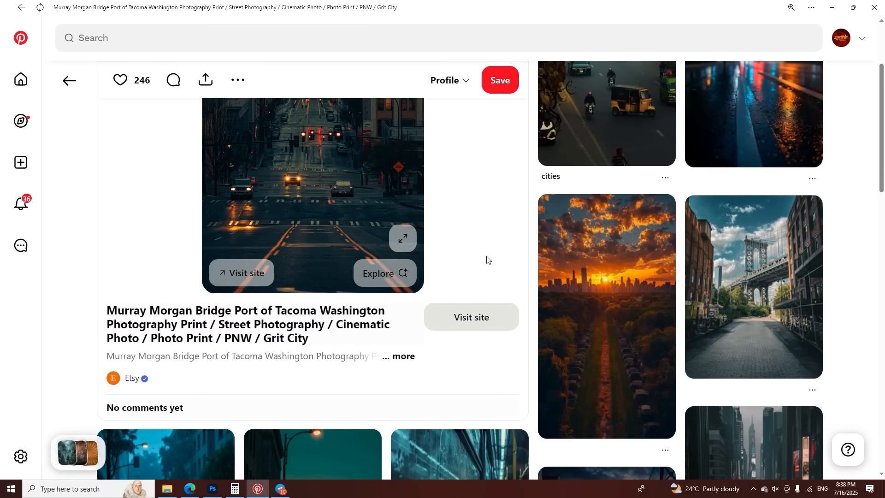
{"action": "scroll", "coordinate": [486, 259], "scroll_direction": "down", "scroll_amount": 5}
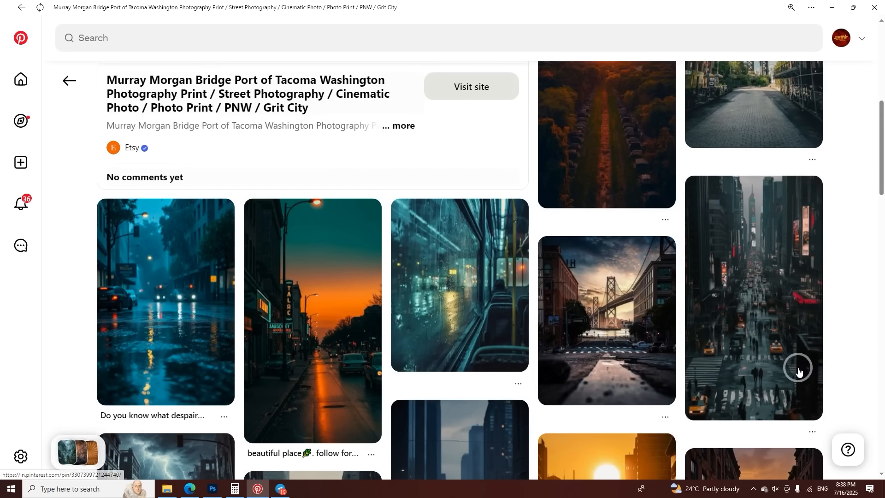
{"action": "scroll", "coordinate": [783, 359], "scroll_direction": "down", "scroll_amount": 4}
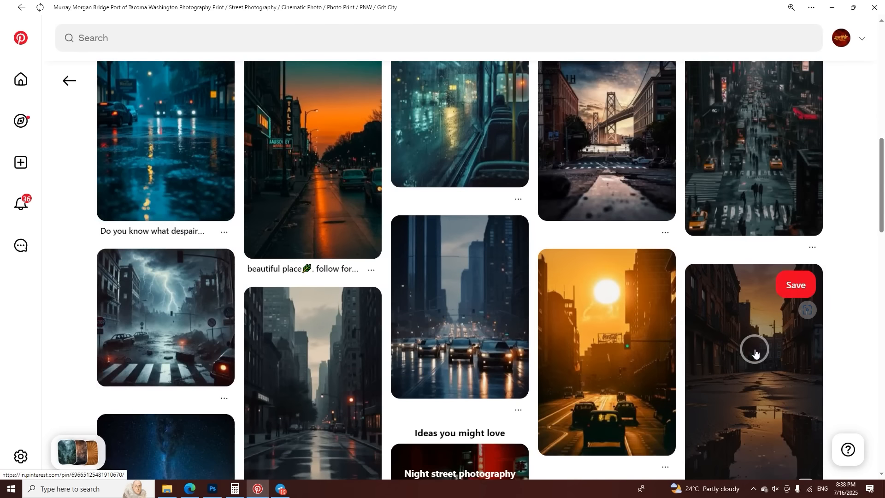
Step: Open the orange sunset traffic pin, go to its related sunset street with tracks, and download that image
{"action": "left_click", "coordinate": [610, 349]}
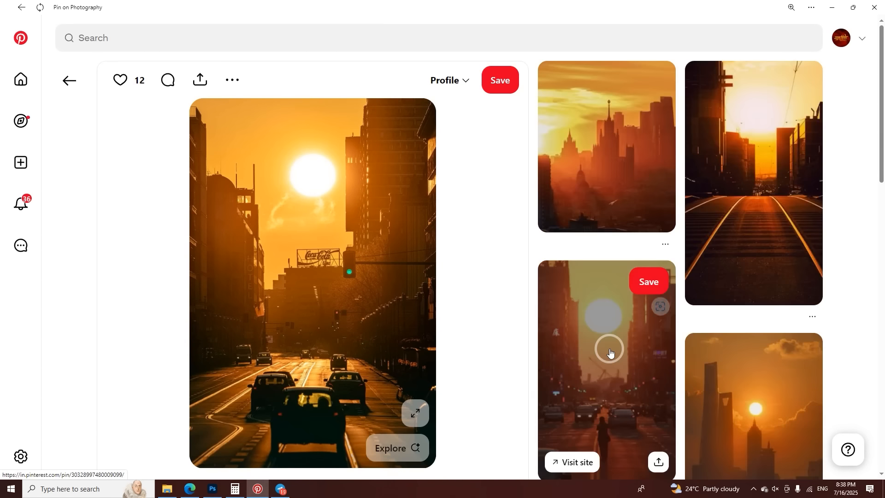
{"action": "left_click", "coordinate": [734, 193]}
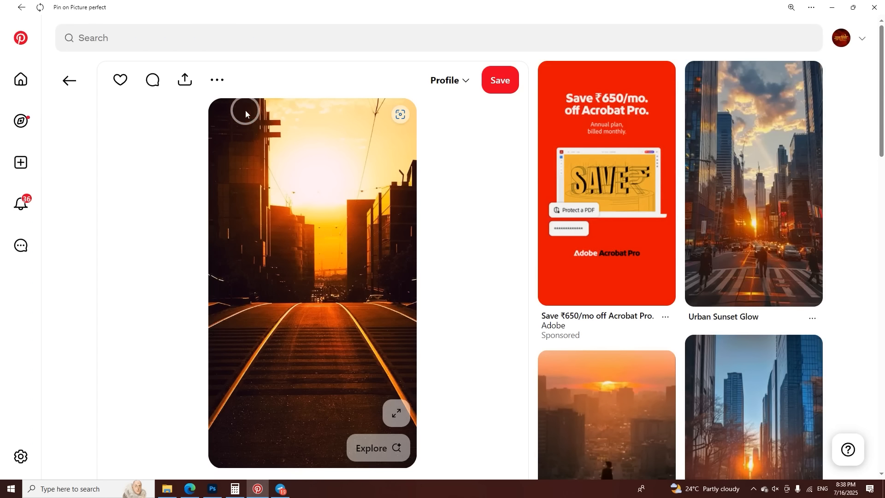
{"action": "left_click", "coordinate": [216, 80]}
{"action": "left_click", "coordinate": [215, 117]}
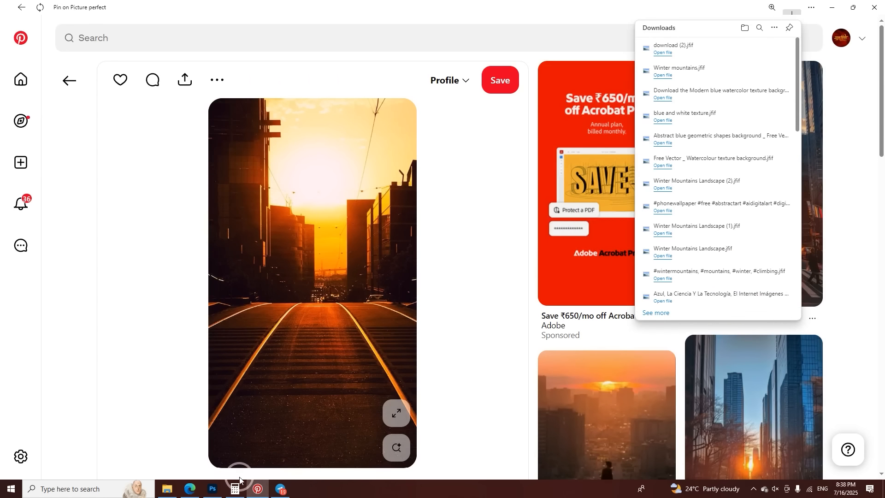
Step: Switch to Photoshop, place the downloaded sunset street image as an embedded layer, scale it to about 115%, and shift it slightly left
{"action": "left_click", "coordinate": [212, 488]}
{"action": "left_click", "coordinate": [20, 5]}
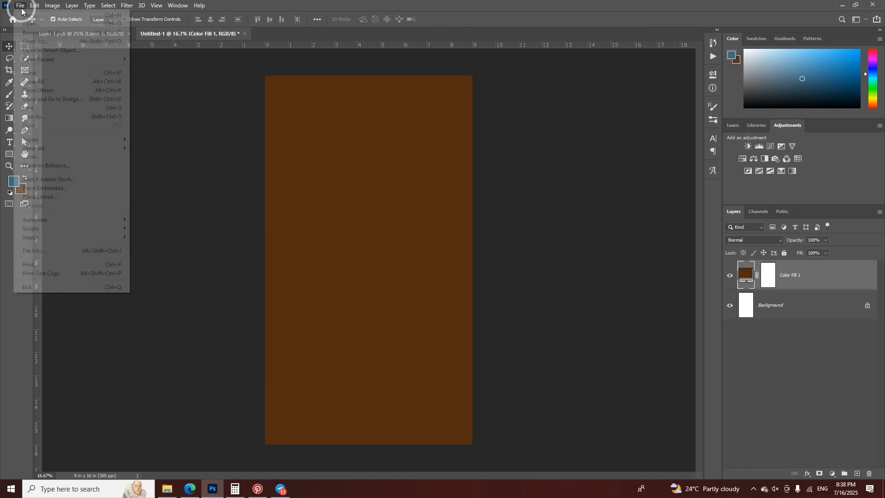
{"action": "left_click", "coordinate": [69, 182]}
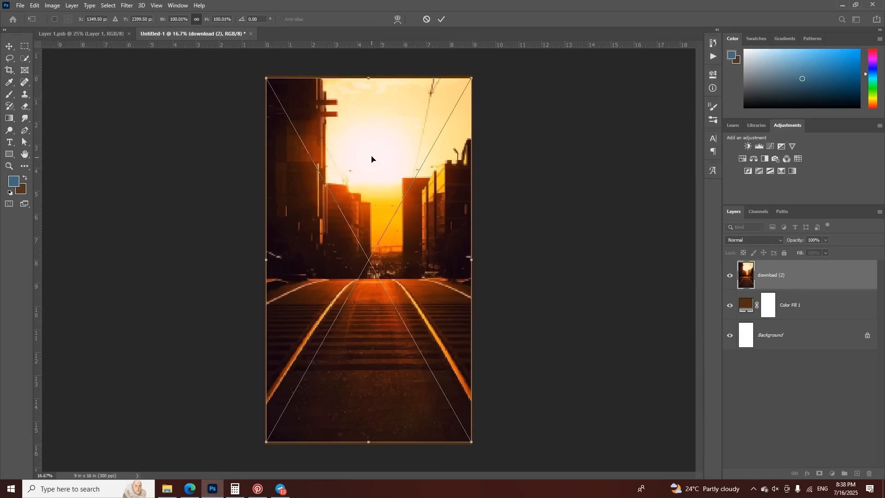
{"action": "scroll", "coordinate": [222, 17], "scroll_direction": "up", "scroll_amount": 15}
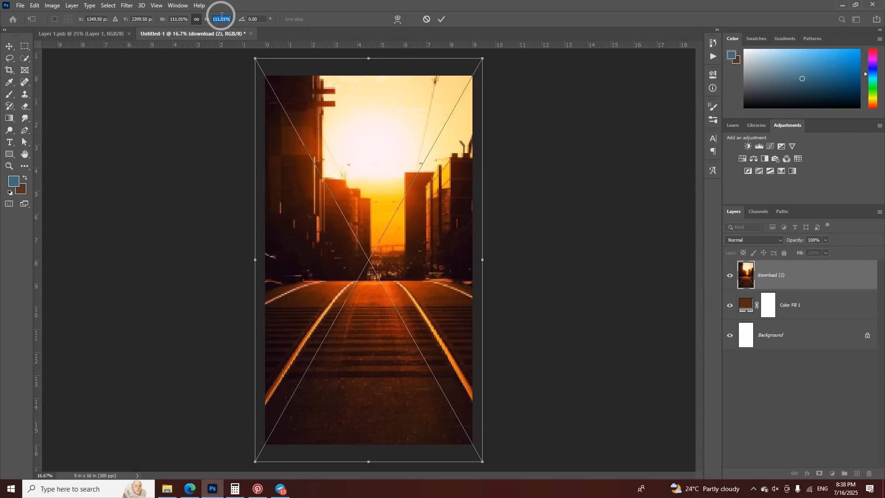
{"action": "left_click_drag", "start_coordinate": [396, 227], "coordinate": [389, 226]}
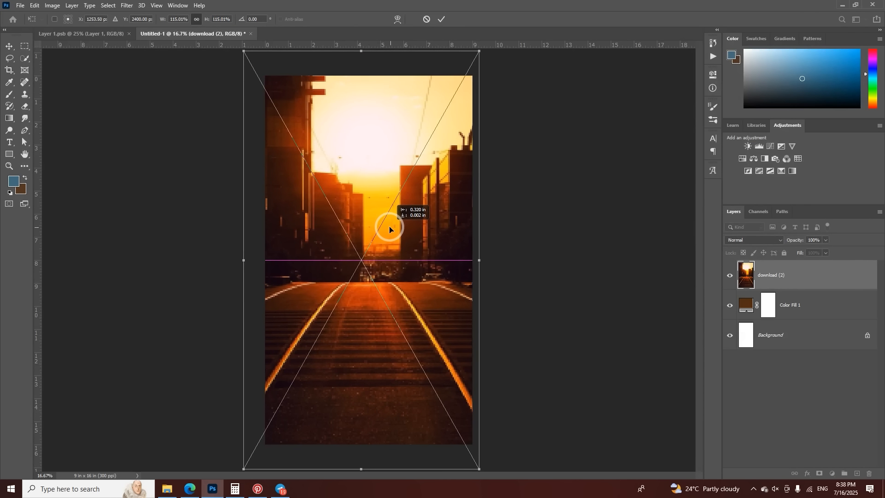
{"action": "left_click", "coordinate": [441, 20]}
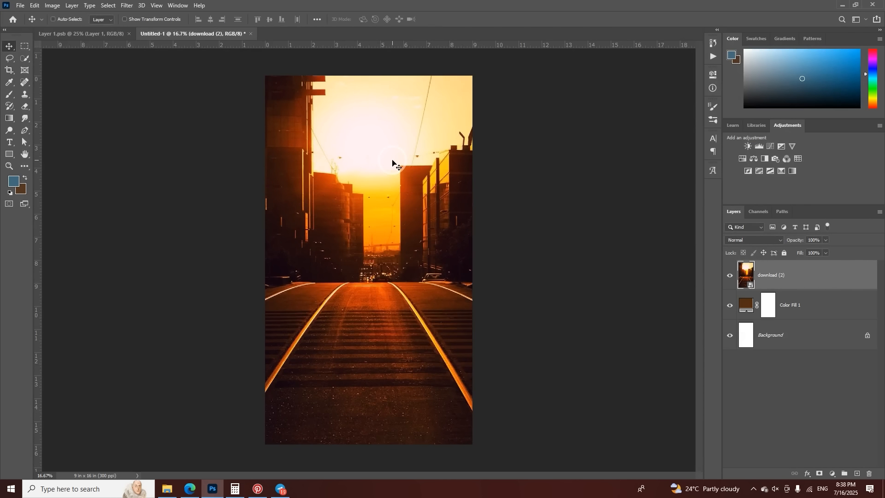
Step: Transform the placed street image again, fine-tuning its proportional scale to about 115.65%
{"action": "key", "text": "ctrl+t"}
{"action": "mouse_move", "coordinate": [479, 259]}
{"action": "left_mouse_down"}
{"action": "mouse_move", "coordinate": [468, 251]}
{"action": "mouse_move", "coordinate": [478, 258]}
{"action": "left_mouse_up"}
{"action": "scroll", "coordinate": [219, 21], "scroll_direction": "up", "scroll_amount": 8}
{"action": "scroll", "coordinate": [217, 20], "scroll_direction": "down", "scroll_amount": 6}
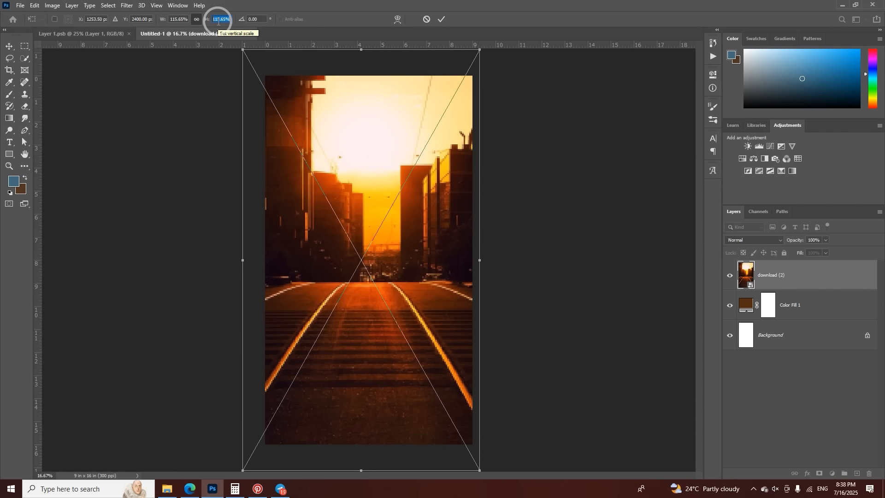
{"action": "left_click", "coordinate": [439, 18]}
Step: Set the street layer's blend mode to Soft Light and its opacity to 65%
{"action": "left_click", "coordinate": [754, 240]}
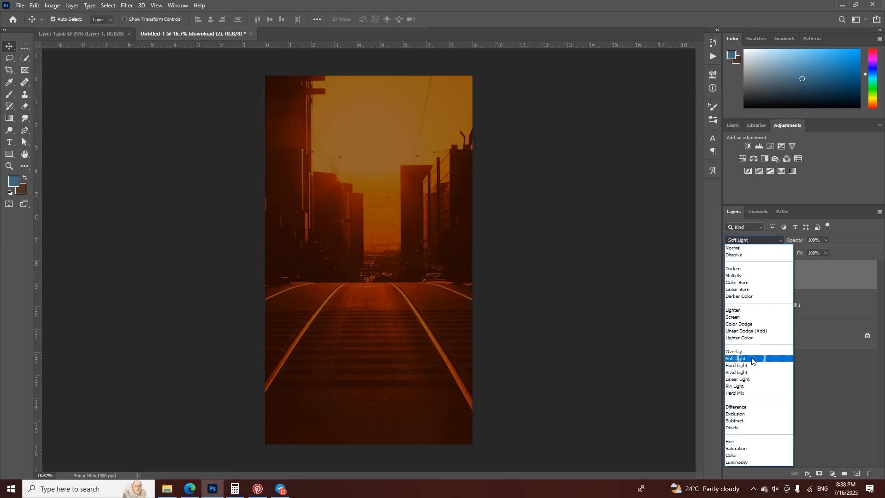
{"action": "left_click", "coordinate": [752, 359]}
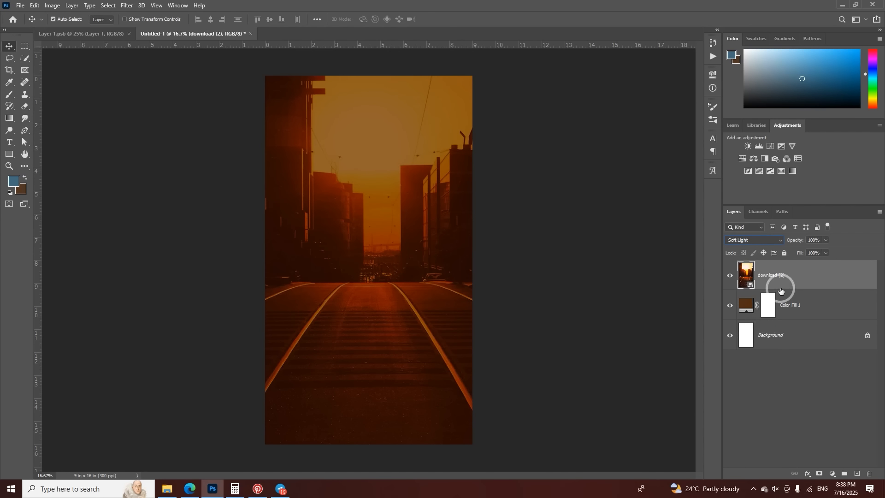
{"action": "left_click_drag", "start_coordinate": [794, 240], "coordinate": [784, 241]}
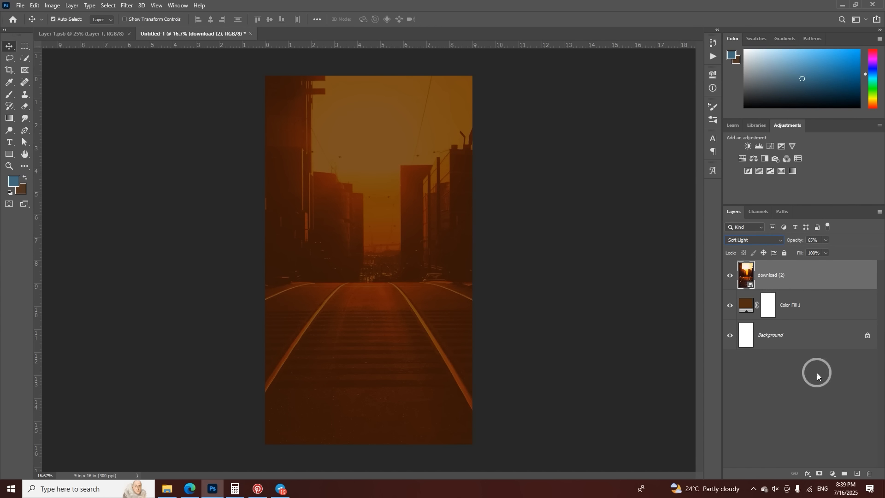
Step: Add a layer mask to the street layer and leave it filled with black to hide the image
{"action": "left_click", "coordinate": [818, 473], "text": "alt"}
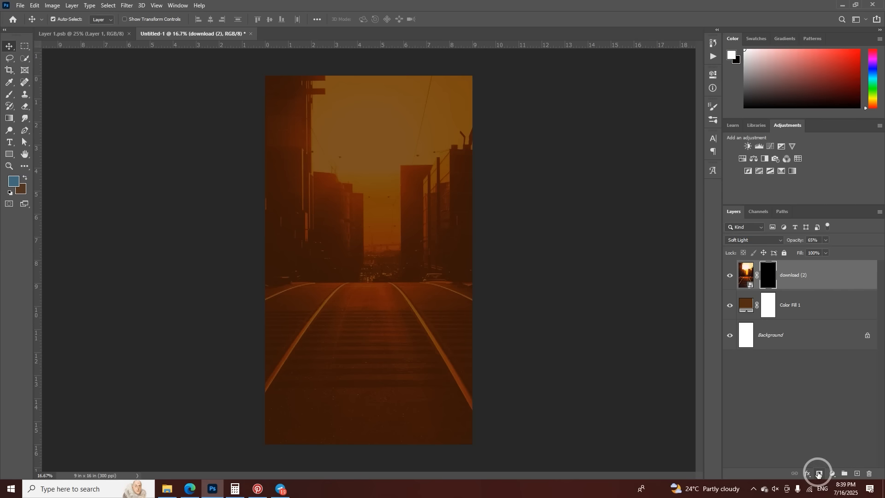
{"action": "key", "text": "ctrl+i"}
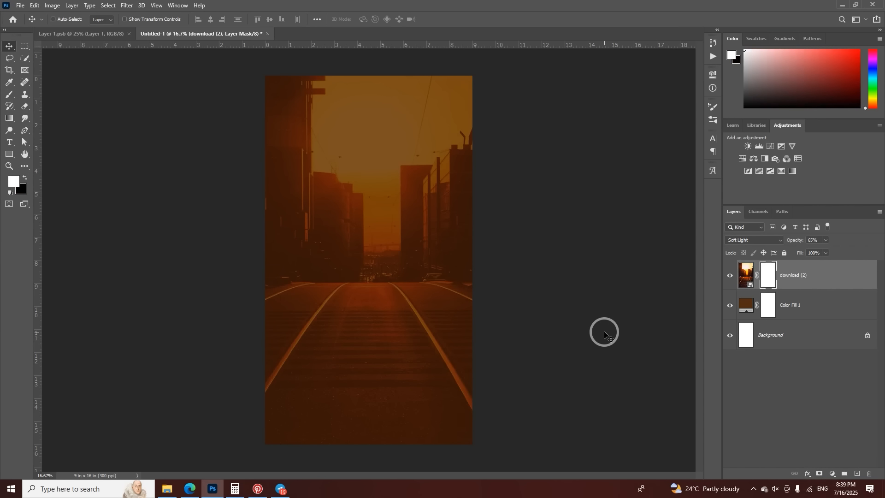
{"action": "key", "text": "ctrl+i"}
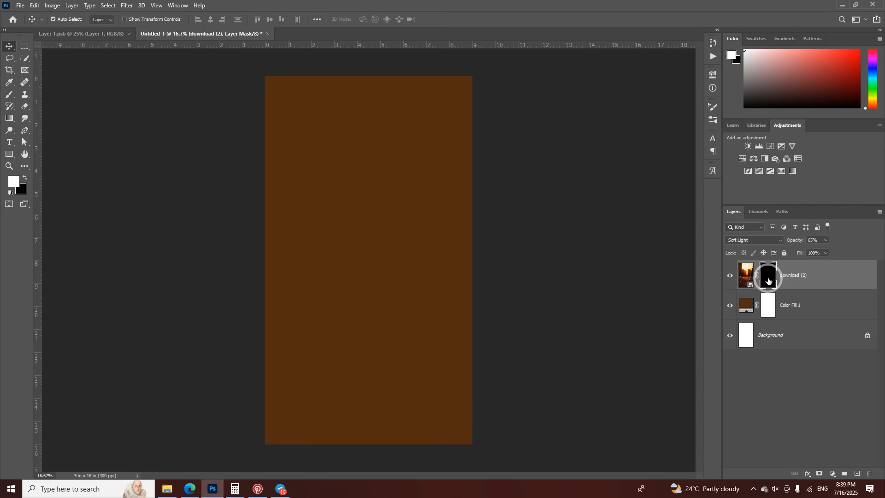
Step: Set up a soft round 1846 px brush with 0% hardness and a near-white foreground color (ffe3e3), targeting the street layer's mask
{"action": "left_click", "coordinate": [9, 94]}
{"action": "right_click", "coordinate": [364, 203]}
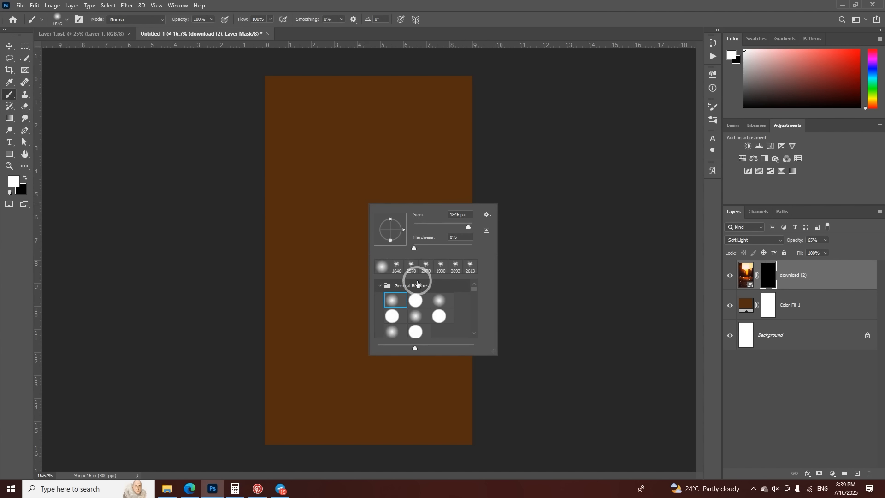
{"action": "left_click", "coordinate": [396, 275]}
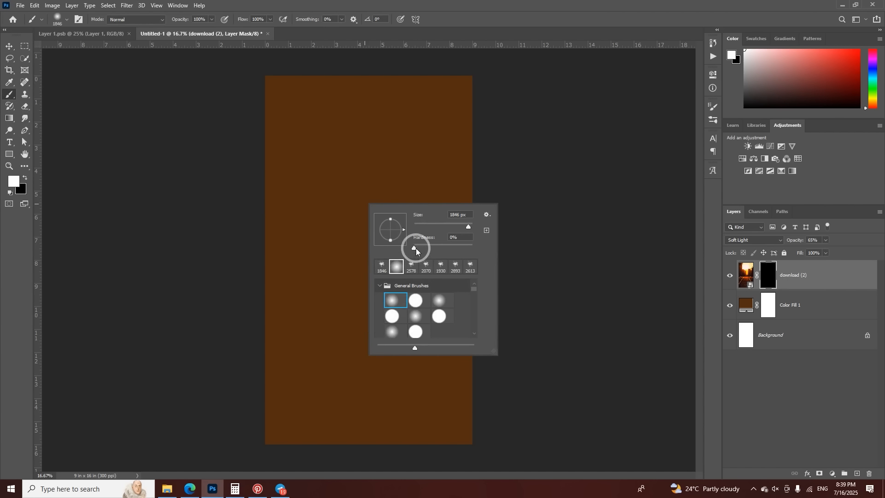
{"action": "left_click", "coordinate": [414, 248]}
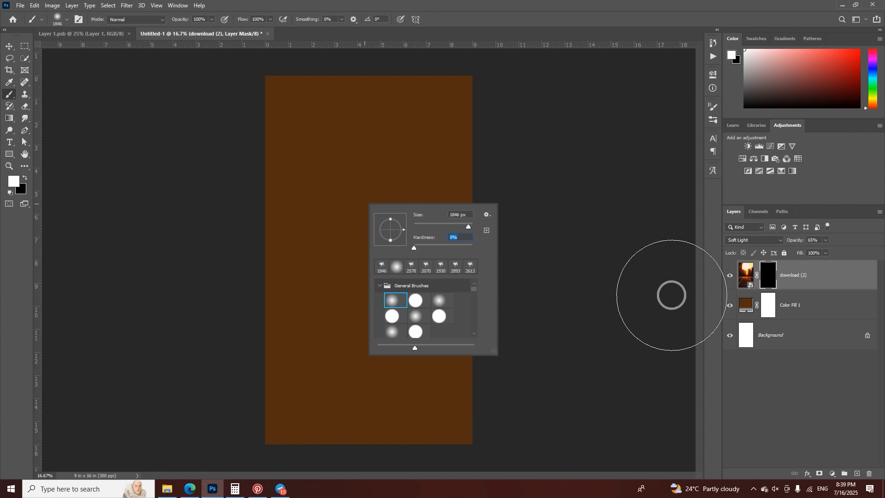
{"action": "left_click", "coordinate": [768, 275]}
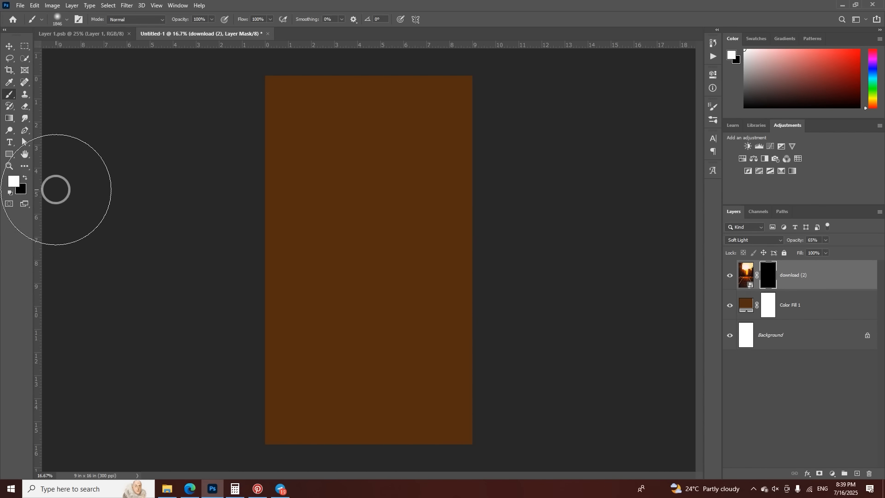
{"action": "left_click", "coordinate": [18, 180]}
{"action": "mouse_move", "coordinate": [635, 308]}
{"action": "left_mouse_down"}
{"action": "mouse_move", "coordinate": [620, 259]}
{"action": "mouse_move", "coordinate": [646, 230]}
{"action": "left_mouse_up"}
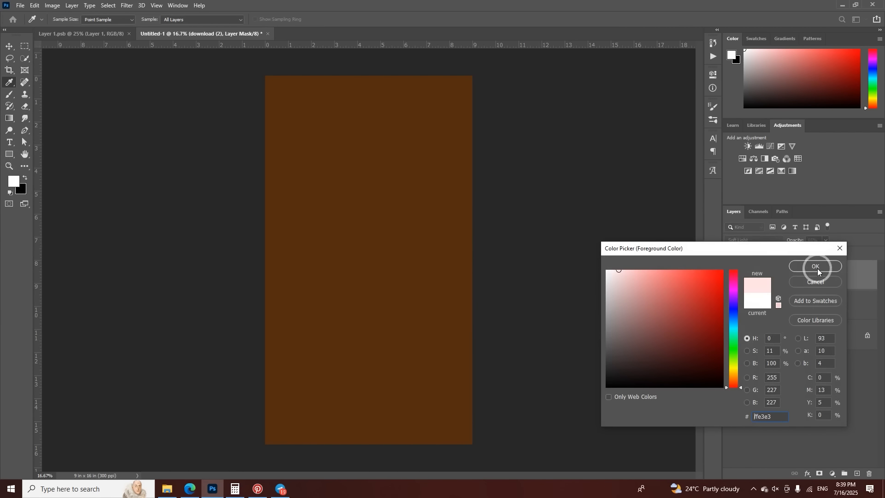
{"action": "left_click", "coordinate": [815, 266]}
{"action": "key", "text": "b"}
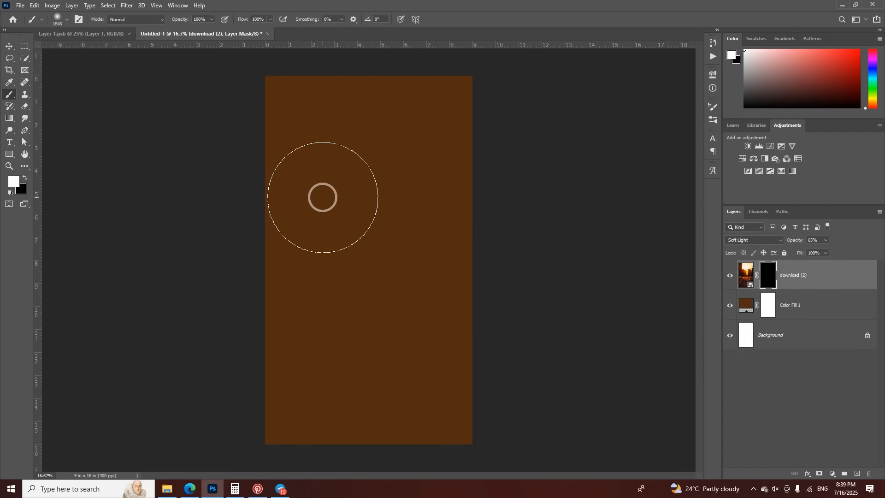
Step: Paint the mask to reveal the upper and middle street, enlarging the brush for softer edges, and set the layer opacity to 42%
{"action": "mouse_move", "coordinate": [323, 197]}
{"action": "left_mouse_down"}
{"action": "mouse_move", "coordinate": [371, 207]}
{"action": "mouse_move", "coordinate": [388, 191]}
{"action": "left_mouse_up"}
{"action": "left_click", "coordinate": [364, 201]}
{"action": "left_click", "coordinate": [314, 153]}
{"action": "left_click", "coordinate": [417, 156]}
{"action": "left_click_drag", "start_coordinate": [397, 223], "coordinate": [407, 225]}
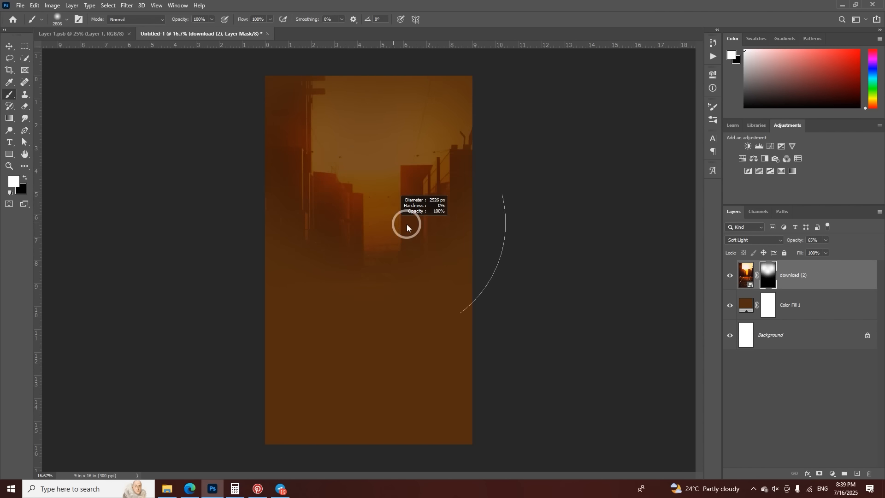
{"action": "left_click", "coordinate": [355, 251]}
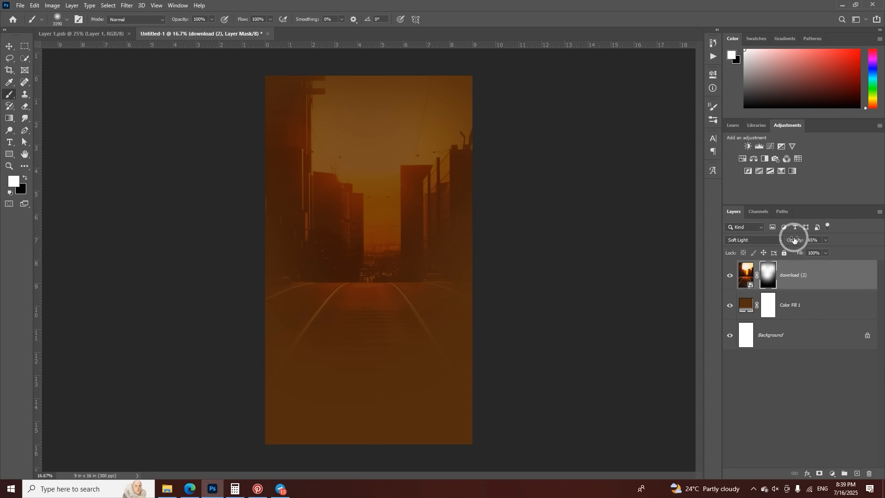
{"action": "left_click_drag", "start_coordinate": [799, 241], "coordinate": [790, 243]}
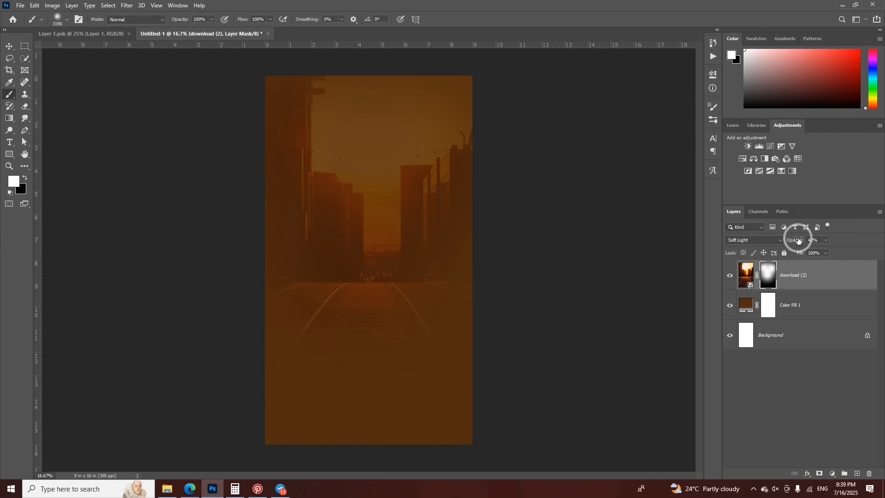
Step: Change the Color Fill 1 layer to reddish brown 5e2e23 and toggle the street layer's visibility to compare the result
{"action": "double_click", "coordinate": [746, 305]}
{"action": "left_click", "coordinate": [802, 282]}
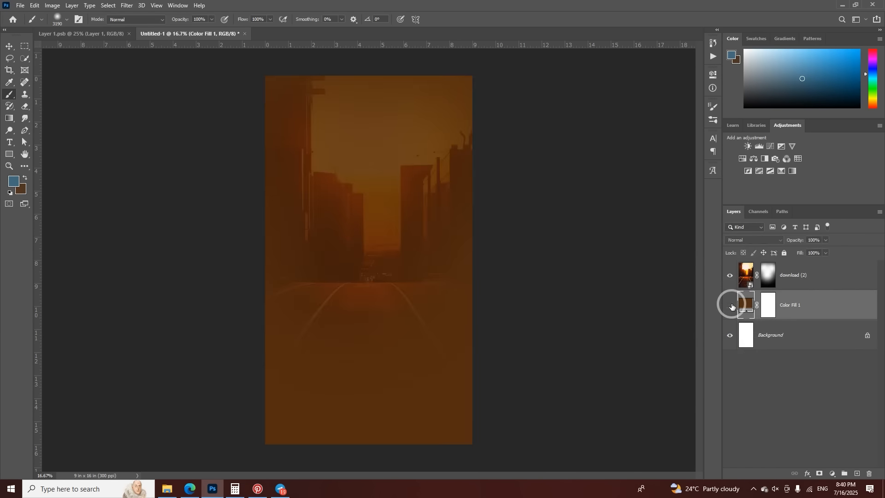
{"action": "left_click", "coordinate": [730, 305]}
{"action": "double_click", "coordinate": [740, 304]}
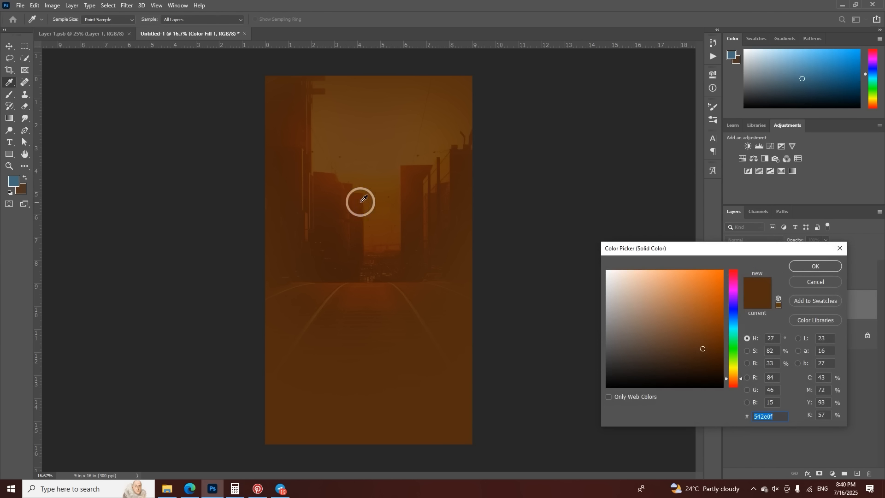
{"action": "left_click", "coordinate": [347, 189]}
{"action": "mouse_move", "coordinate": [677, 289]}
{"action": "left_mouse_down"}
{"action": "mouse_move", "coordinate": [698, 316]}
{"action": "mouse_move", "coordinate": [678, 344]}
{"action": "left_mouse_up"}
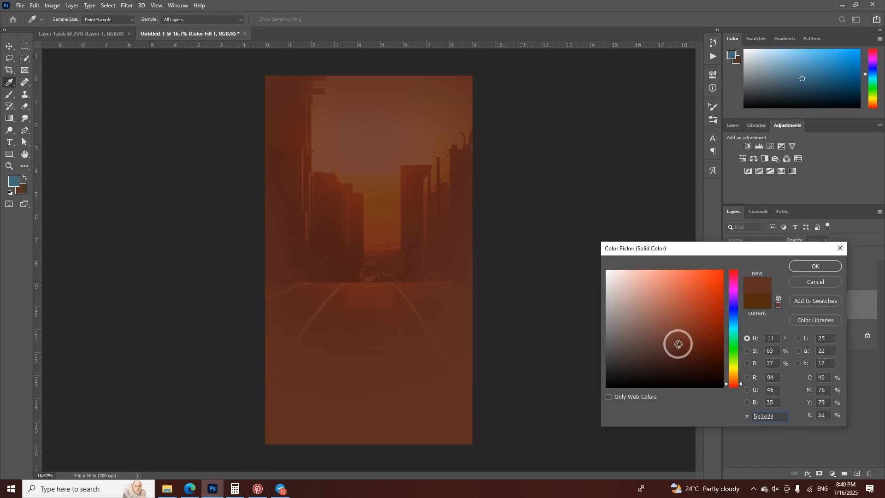
{"action": "left_click", "coordinate": [815, 267]}
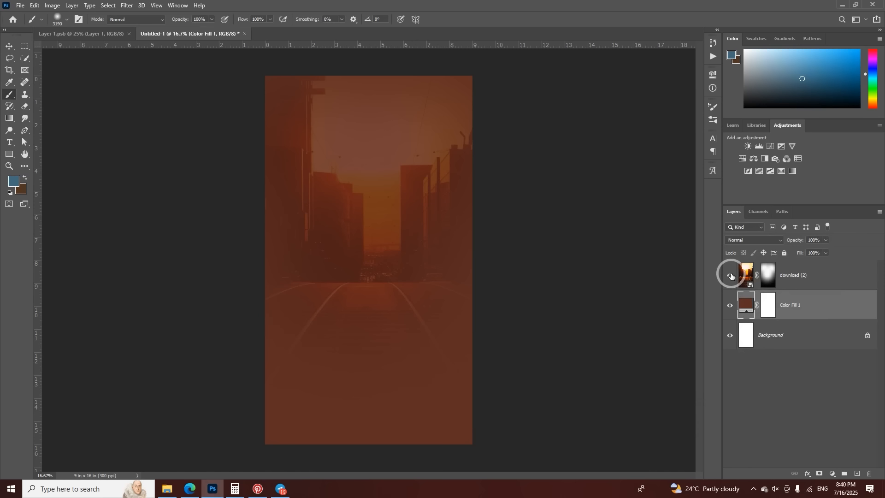
{"action": "left_click", "coordinate": [730, 275]}
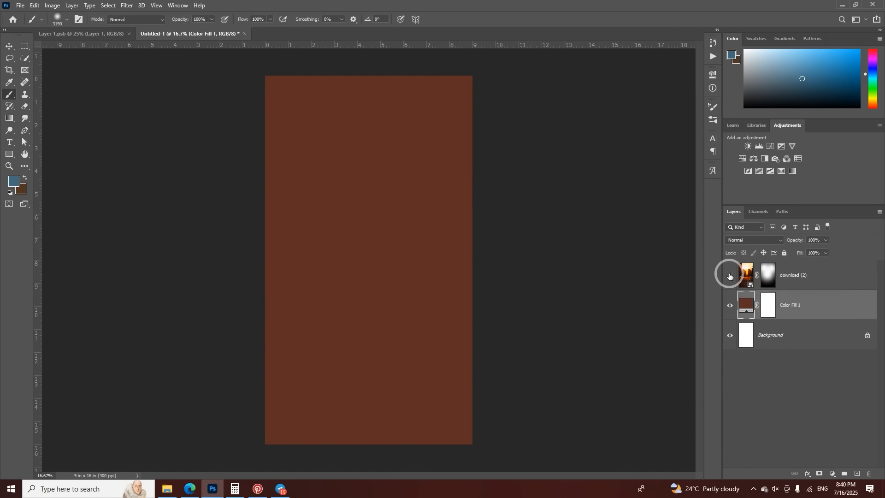
{"action": "left_click", "coordinate": [730, 275]}
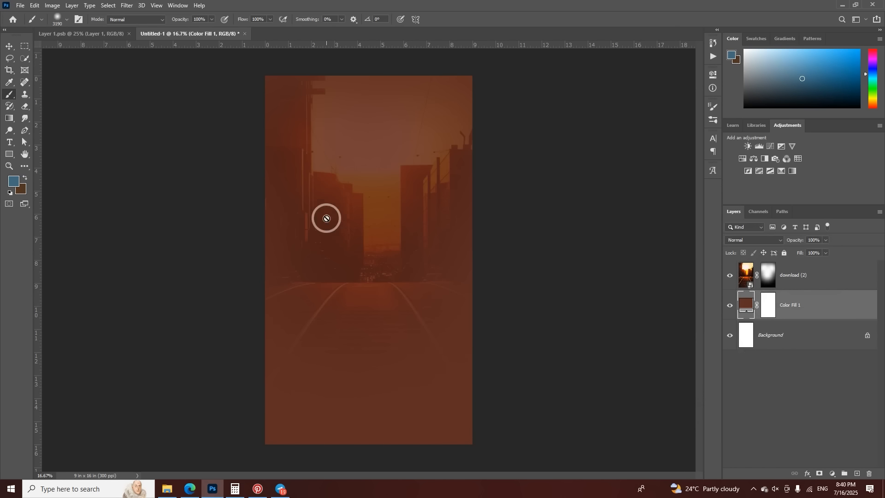
Step: Convert the cut-out portrait in Layer 1.psb to a smart object and copy it into the Untitled-1 design
{"action": "left_click", "coordinate": [6, 49]}
{"action": "left_click", "coordinate": [58, 32]}
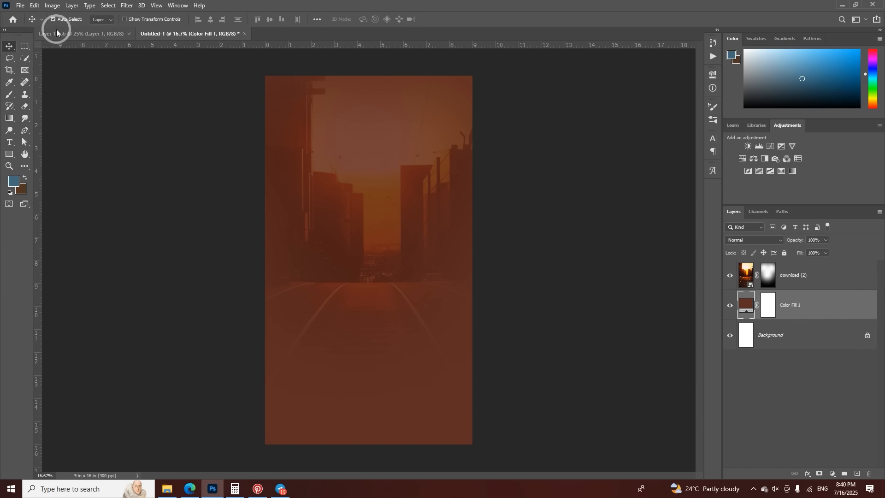
{"action": "right_click", "coordinate": [774, 261]}
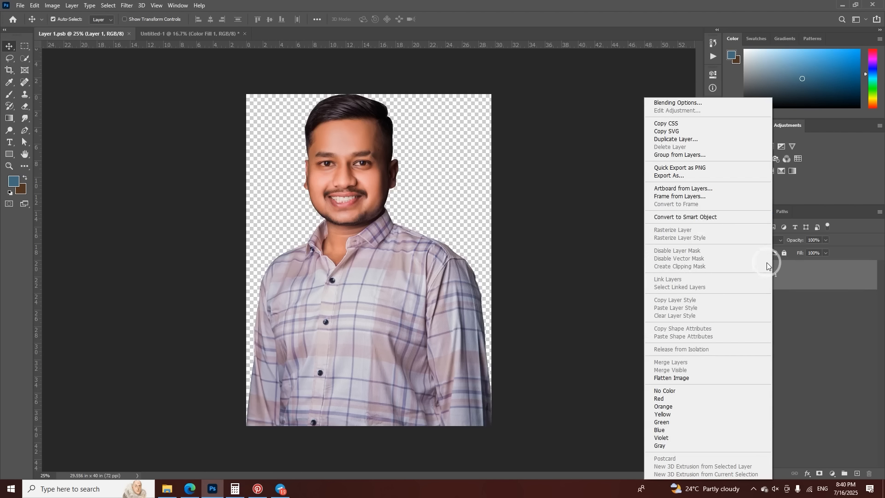
{"action": "left_click", "coordinate": [686, 218]}
{"action": "left_click_drag", "start_coordinate": [368, 166], "coordinate": [240, 35]}
{"action": "left_click_drag", "start_coordinate": [362, 236], "coordinate": [363, 236]}
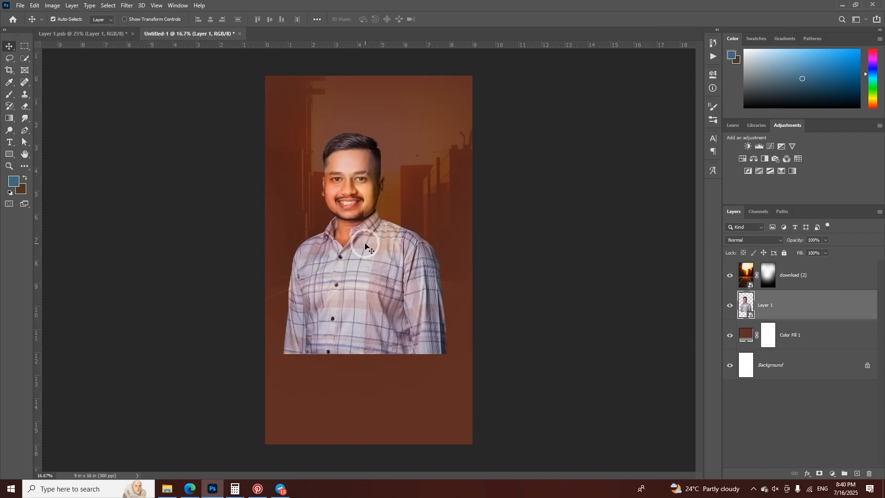
Step: Move the portrait layer above the street layer in the stacking order and shift the man slightly right toward the canvas centre
{"action": "left_click", "coordinate": [383, 254]}
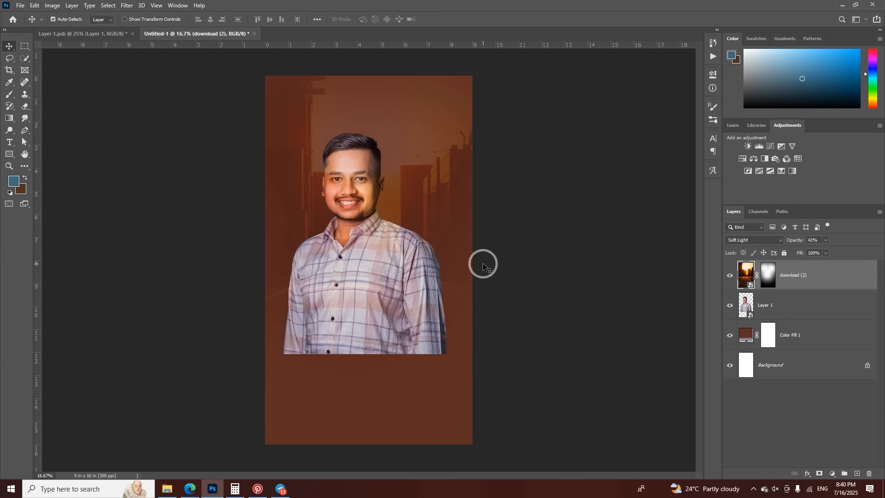
{"action": "key", "text": "ctrl+plus"}
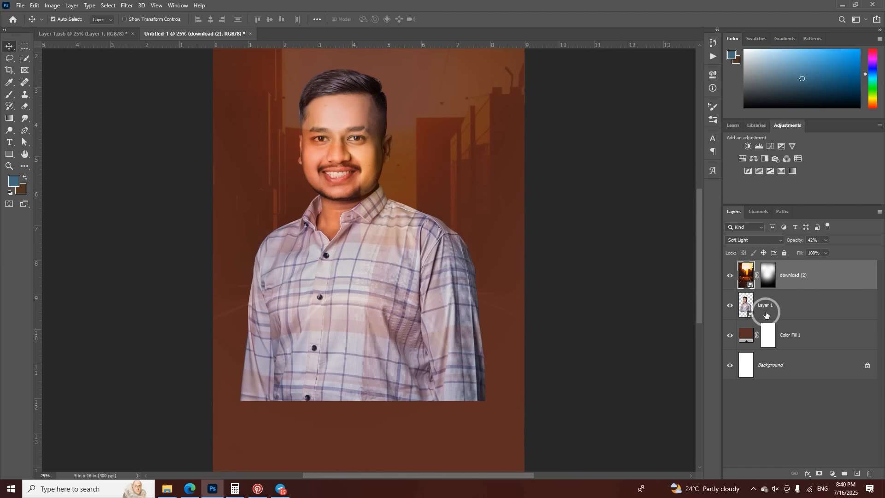
{"action": "left_click_drag", "start_coordinate": [766, 314], "coordinate": [757, 275]}
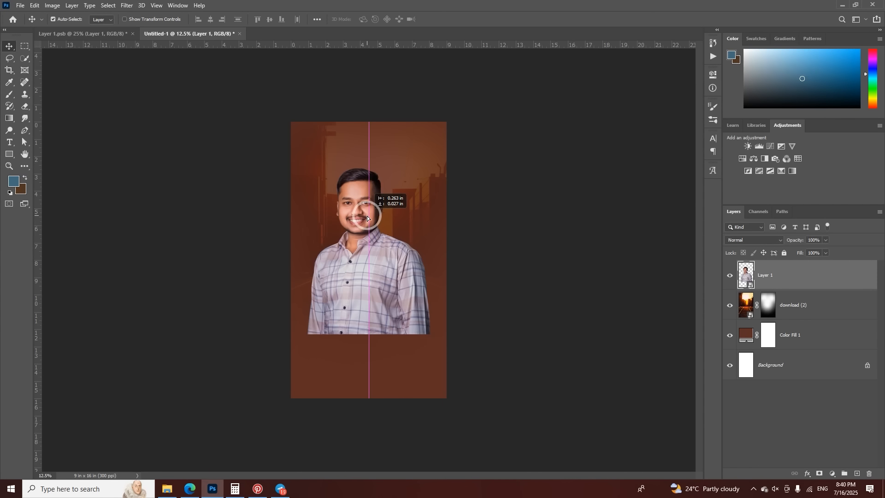
{"action": "left_click_drag", "start_coordinate": [367, 215], "coordinate": [367, 215]}
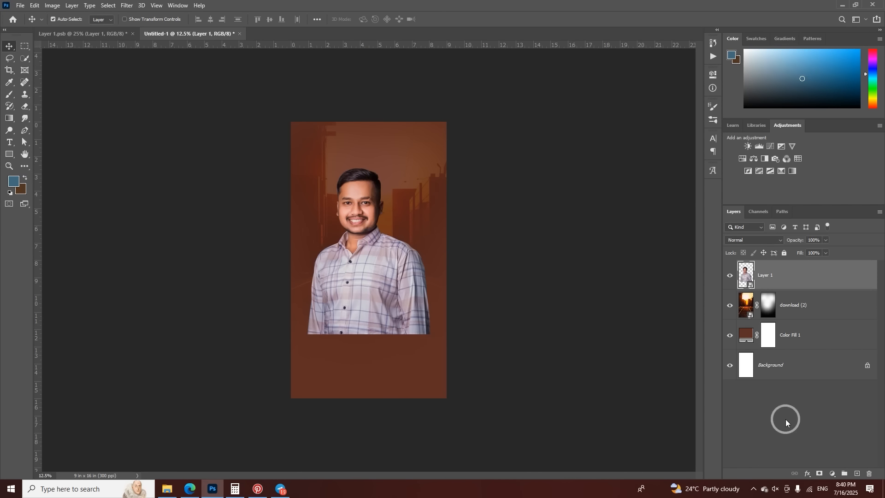
Step: Add a black mask to the portrait layer and paint it white with a soft brush to reveal the man's head and upper chest
{"action": "left_click", "coordinate": [819, 474], "text": "alt"}
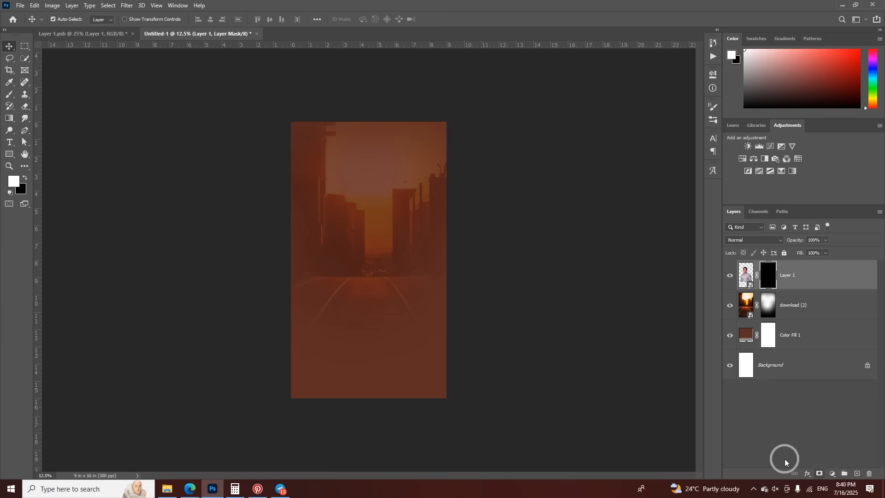
{"action": "left_click", "coordinate": [9, 94]}
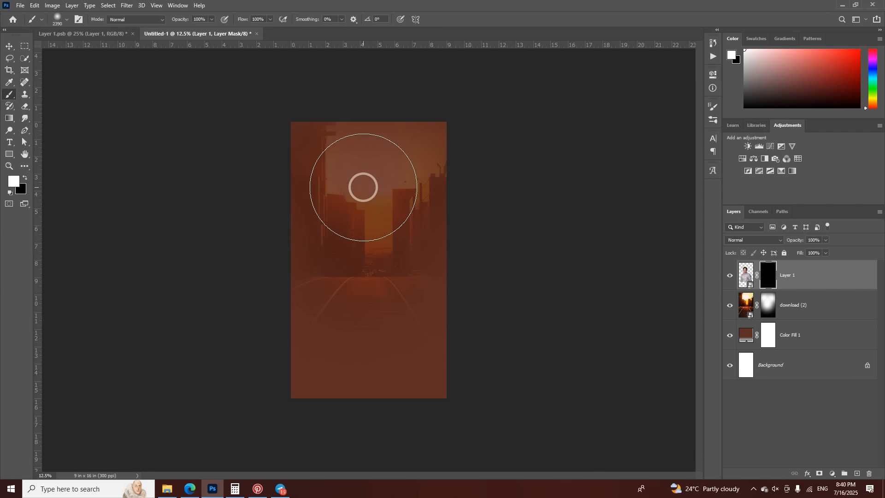
{"action": "mouse_move", "coordinate": [363, 187]}
{"action": "left_mouse_down"}
{"action": "mouse_move", "coordinate": [372, 219]}
{"action": "mouse_move", "coordinate": [351, 221]}
{"action": "mouse_move", "coordinate": [405, 224]}
{"action": "left_mouse_up"}
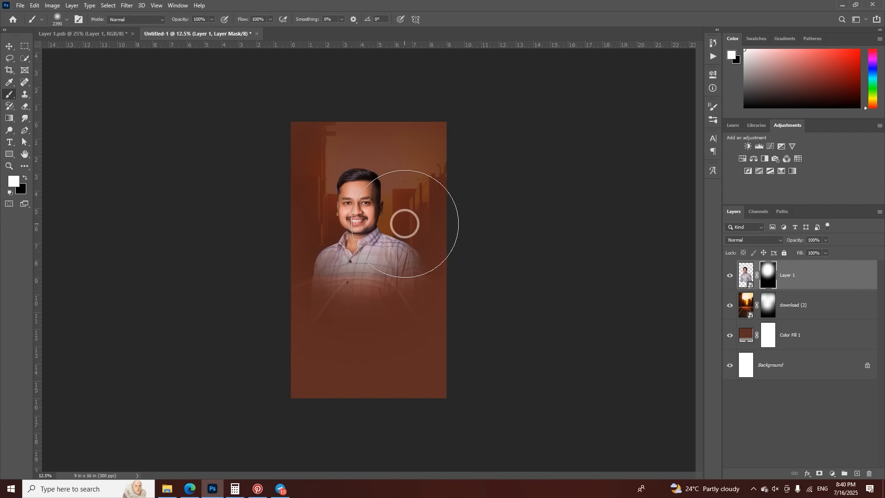
Step: Scale the masked portrait up to 112.76% and shift it slightly left on the canvas
{"action": "key", "text": "ctrl+t"}
{"action": "mouse_move", "coordinate": [435, 249]}
{"action": "left_mouse_down"}
{"action": "mouse_move", "coordinate": [425, 253]}
{"action": "mouse_move", "coordinate": [438, 253]}
{"action": "left_mouse_up"}
{"action": "left_click", "coordinate": [456, 18]}
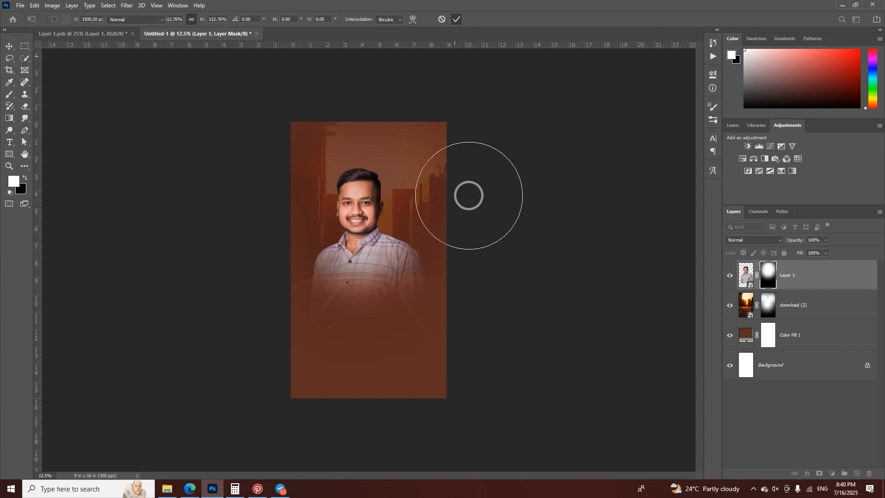
{"action": "key", "text": "ctrl+plus"}
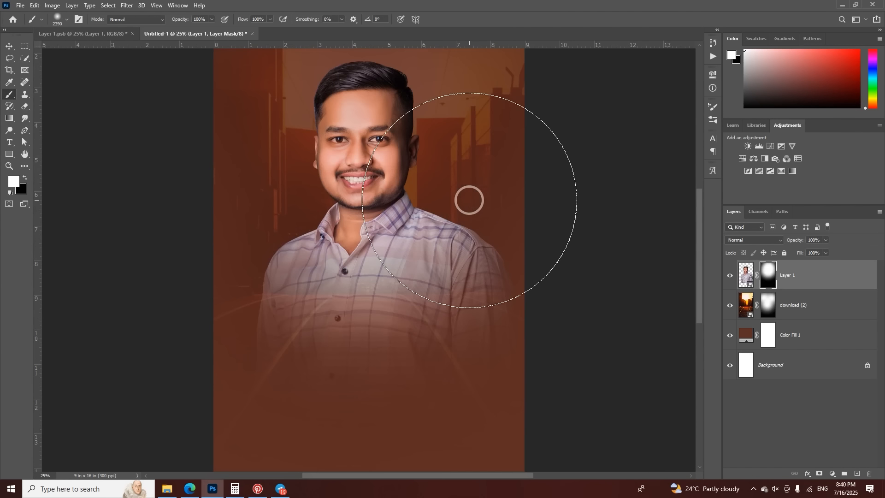
{"action": "left_click_drag", "start_coordinate": [375, 186], "coordinate": [369, 188]}
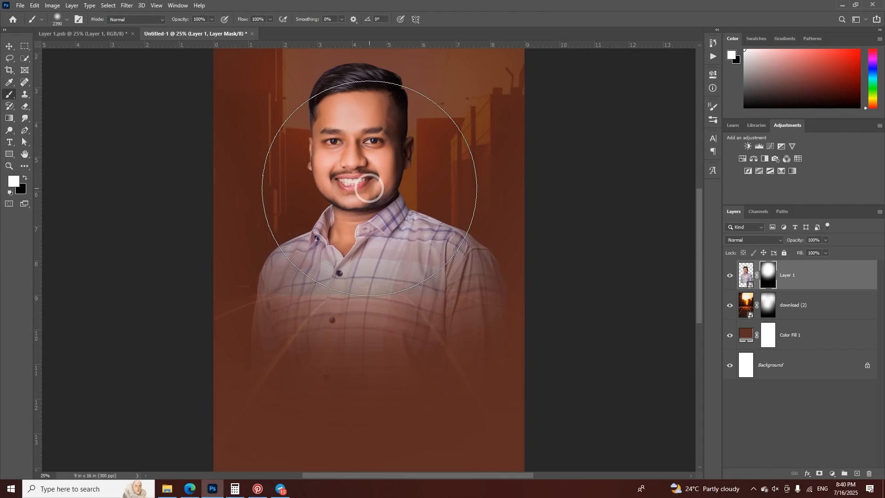
Step: Rasterize the portrait's smart object and heal small facial blemishes with the Spot Healing Brush at size 26
{"action": "key", "text": "ctrl+plus"}
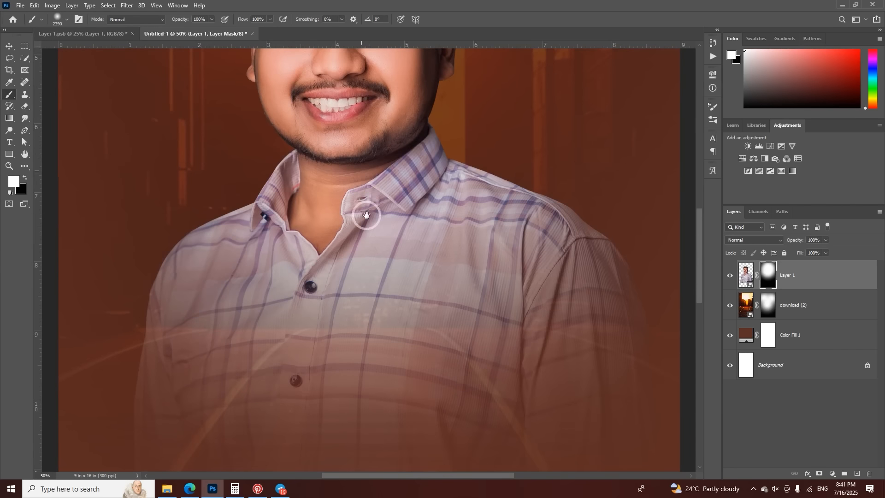
{"action": "left_click_drag", "start_coordinate": [366, 215], "coordinate": [381, 346]}
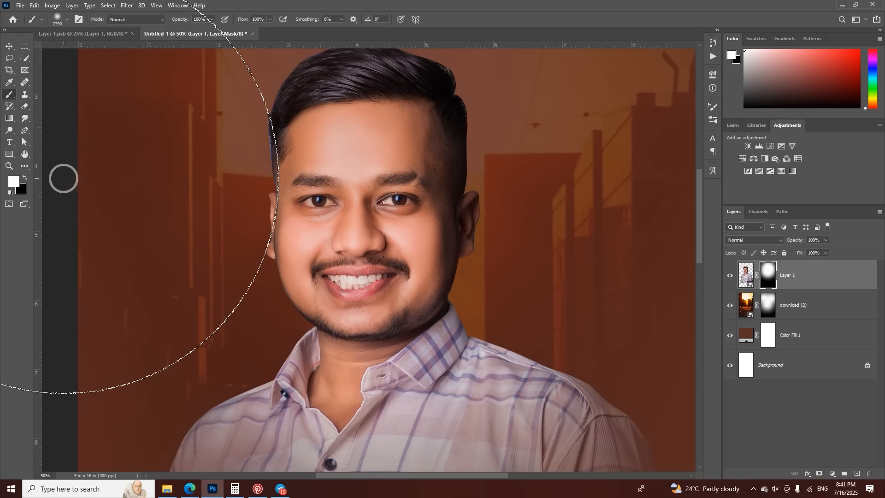
{"action": "right_click", "coordinate": [11, 99]}
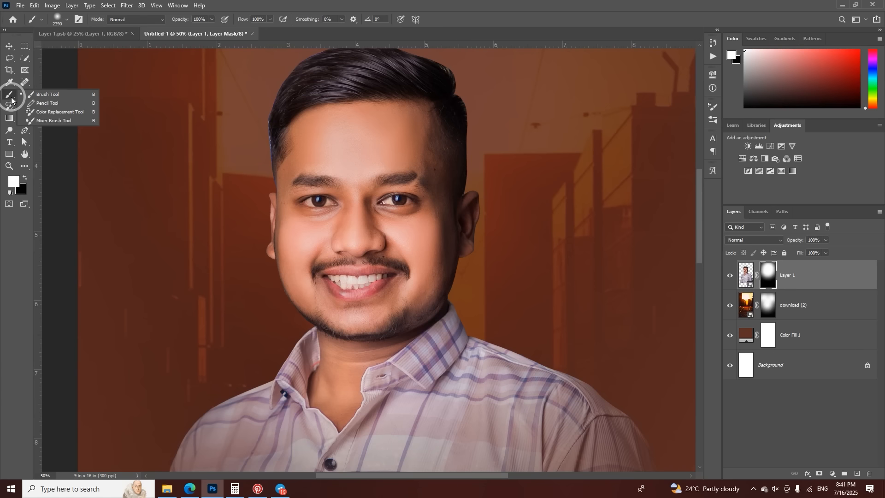
{"action": "left_click", "coordinate": [26, 83]}
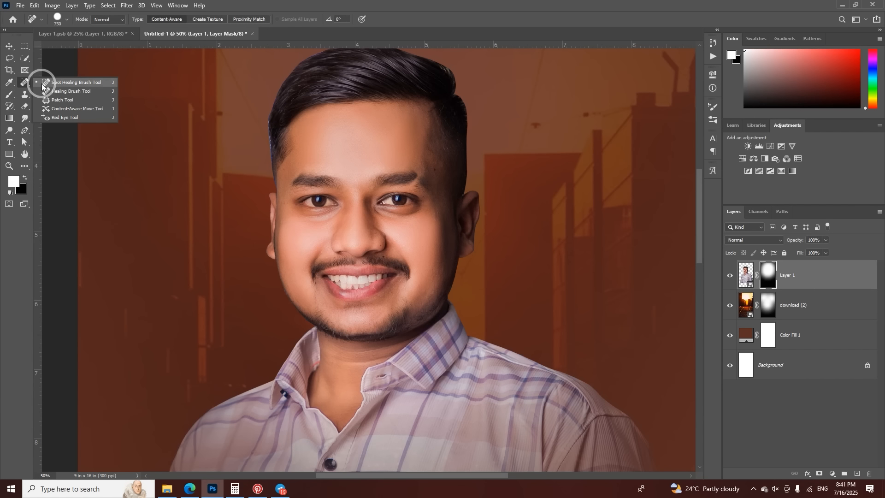
{"action": "left_click", "coordinate": [43, 85]}
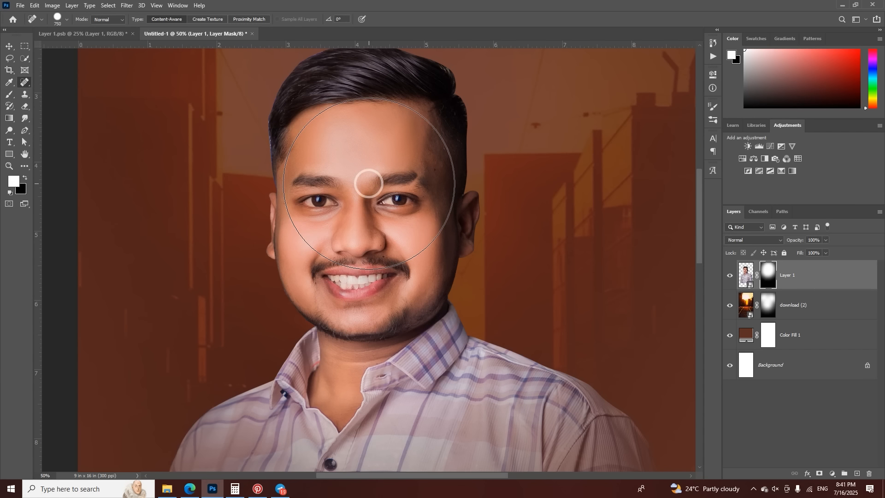
{"action": "key", "text": "ctrl+plus"}
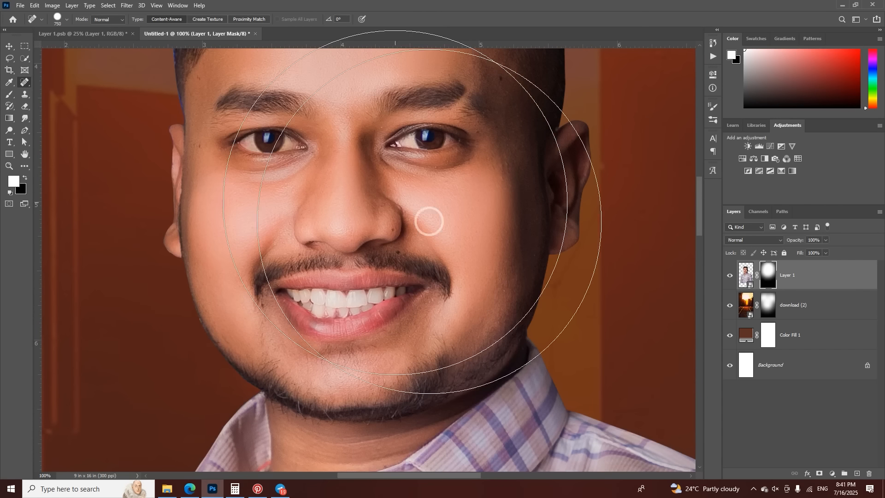
{"action": "left_click", "coordinate": [746, 276]}
{"action": "left_click", "coordinate": [412, 224]}
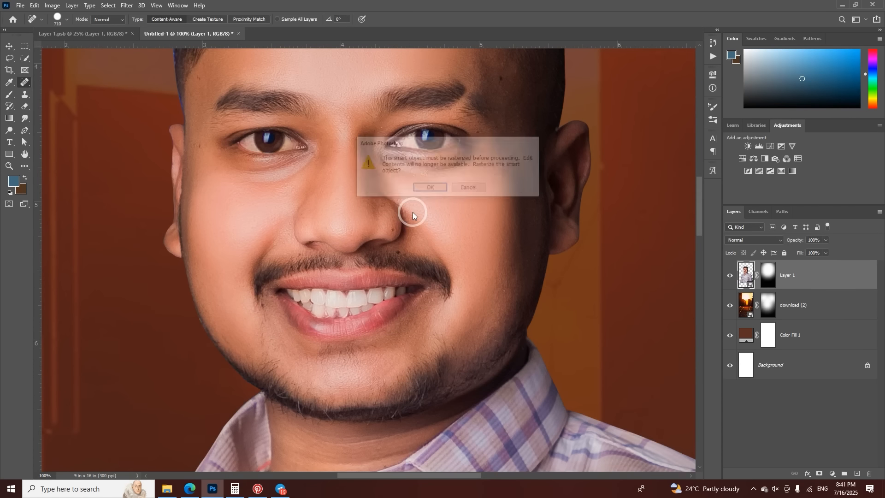
{"action": "left_click", "coordinate": [423, 188]}
{"action": "left_click_drag", "start_coordinate": [429, 199], "coordinate": [282, 212]}
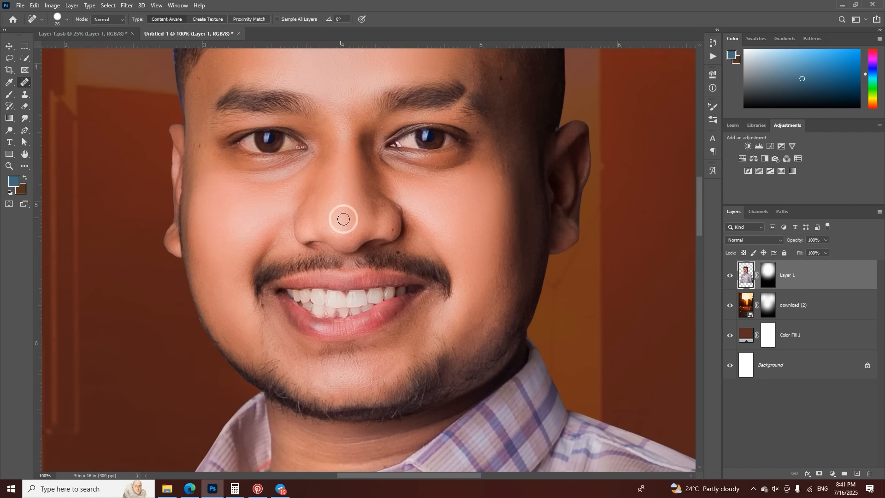
{"action": "left_click", "coordinate": [393, 228]}
{"action": "left_click_drag", "start_coordinate": [425, 200], "coordinate": [415, 288]}
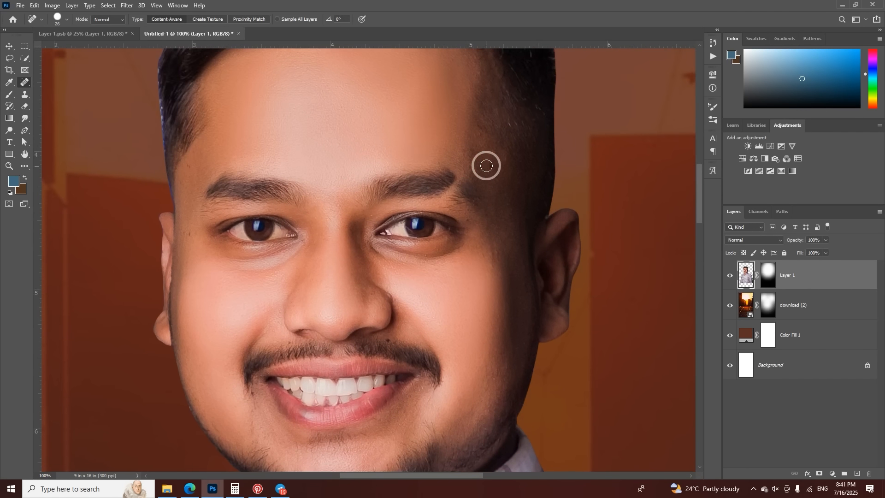
Step: Select the Mixer Brush with 0% hardness and size it to 187 px for blending the forehead skin
{"action": "right_click", "coordinate": [18, 93]}
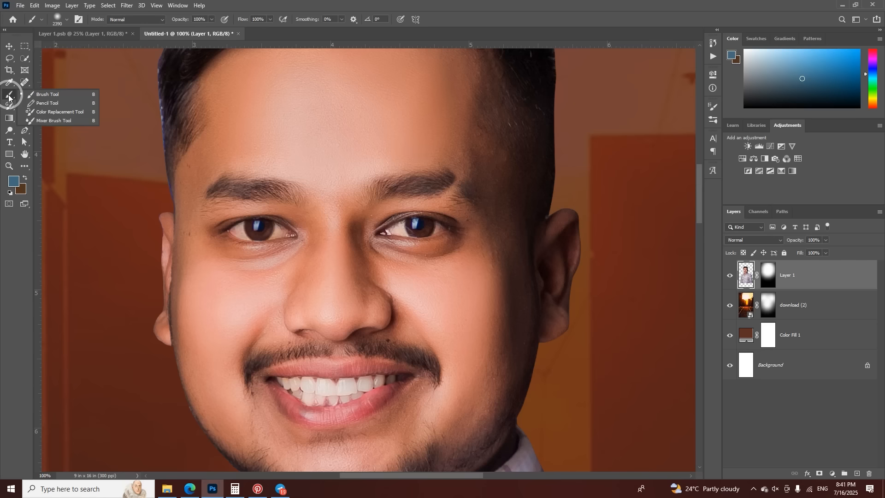
{"action": "left_click", "coordinate": [44, 120]}
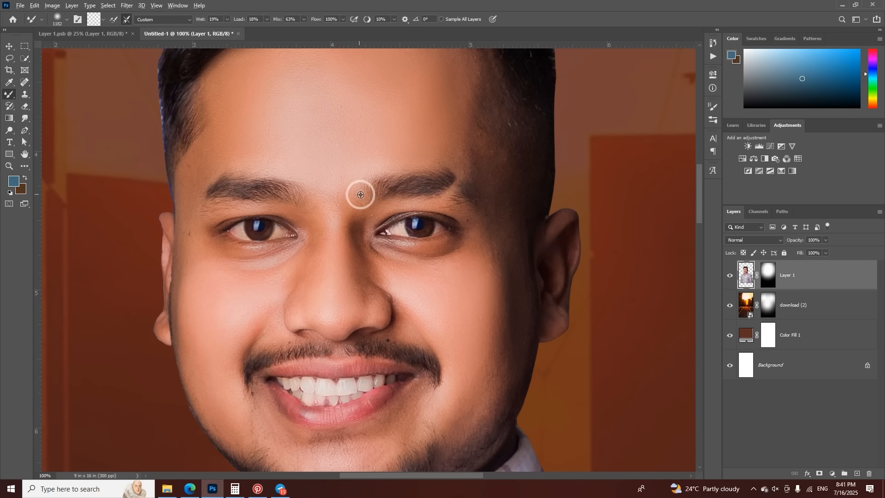
{"action": "mouse_move", "coordinate": [370, 198]}
{"action": "left_mouse_down"}
{"action": "mouse_move", "coordinate": [173, 198]}
{"action": "mouse_move", "coordinate": [364, 177]}
{"action": "left_mouse_up"}
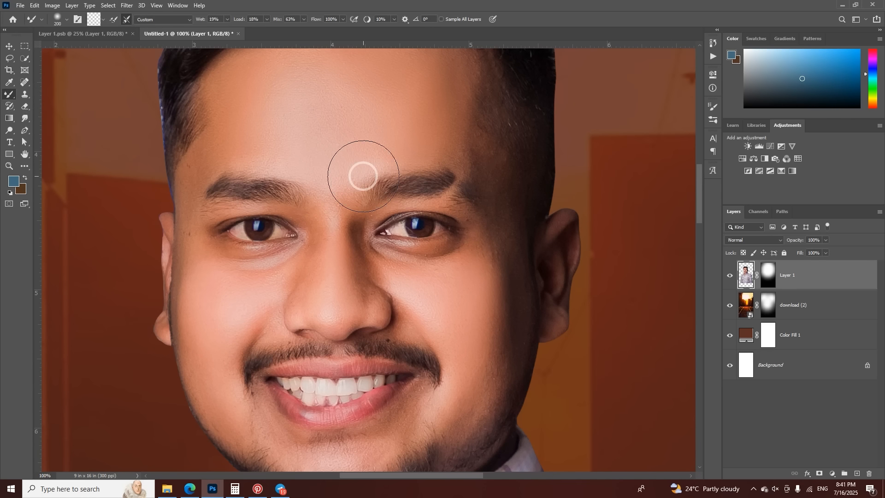
{"action": "right_click", "coordinate": [364, 176]}
{"action": "left_click_drag", "start_coordinate": [444, 198], "coordinate": [436, 198]}
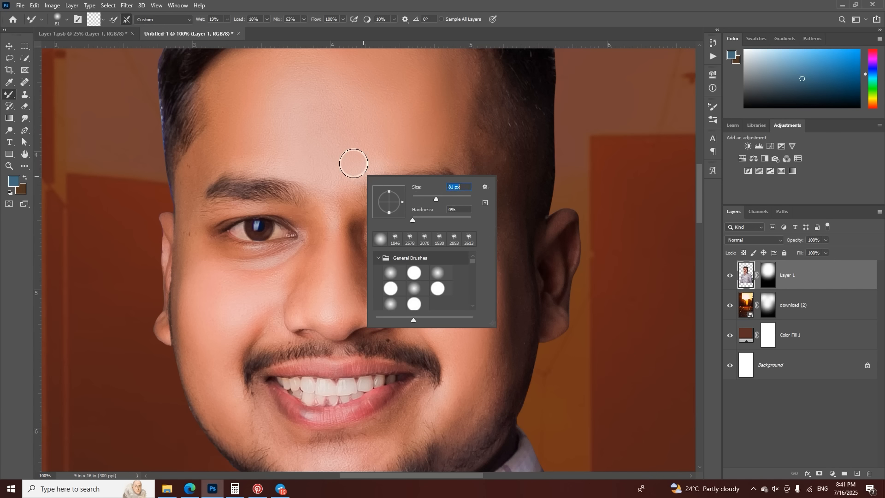
{"action": "left_click_drag", "start_coordinate": [359, 161], "coordinate": [384, 170]}
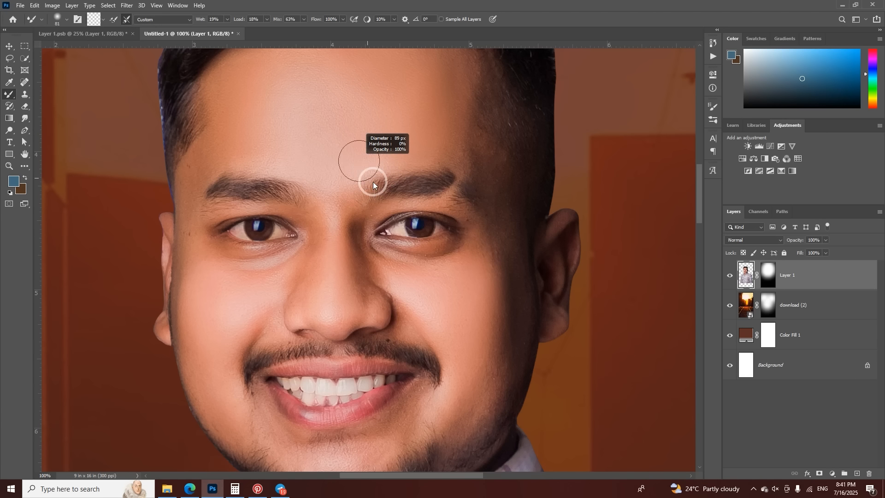
{"action": "left_click_drag", "start_coordinate": [382, 188], "coordinate": [383, 189]}
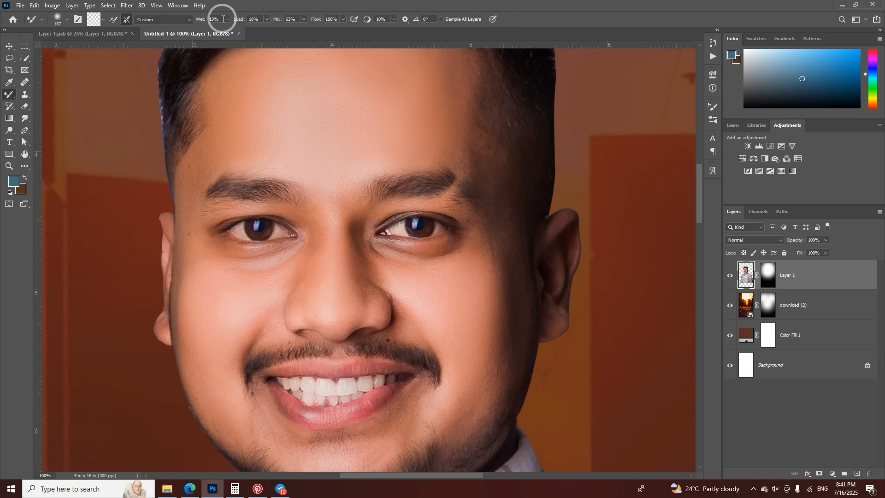
{"action": "left_click", "coordinate": [254, 19]}
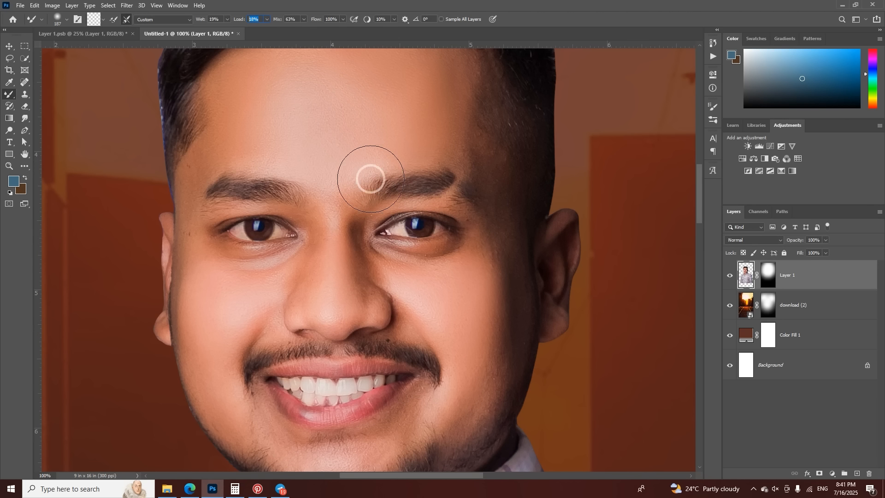
Step: Smooth the skin on the man's temples, cheeks, forehead, jaw and nose with the Mixer Brush, using sizes of 95 to 131 px
{"action": "mouse_move", "coordinate": [203, 257]}
{"action": "left_mouse_down"}
{"action": "mouse_move", "coordinate": [181, 255]}
{"action": "mouse_move", "coordinate": [190, 244]}
{"action": "left_mouse_up"}
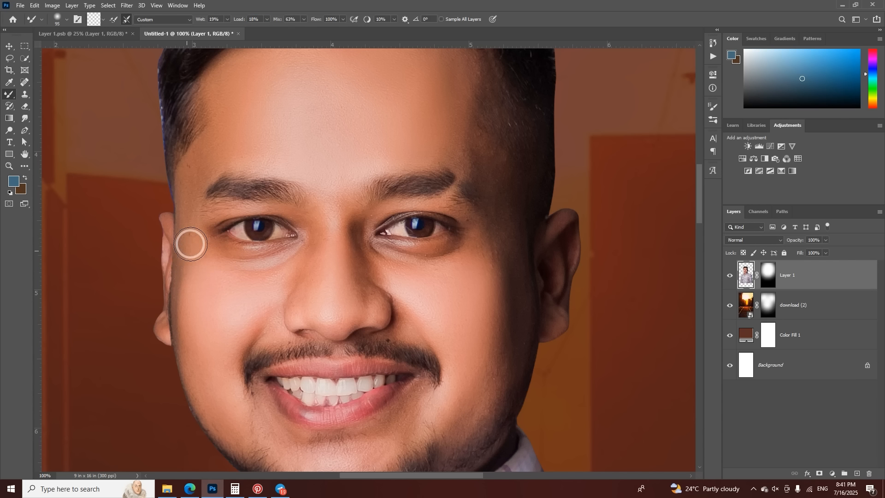
{"action": "left_click_drag", "start_coordinate": [349, 248], "coordinate": [357, 247]}
{"action": "left_click_drag", "start_coordinate": [261, 307], "coordinate": [295, 295]}
{"action": "mouse_move", "coordinate": [502, 339]}
{"action": "left_mouse_down"}
{"action": "mouse_move", "coordinate": [489, 375]}
{"action": "mouse_move", "coordinate": [496, 362]}
{"action": "left_mouse_up"}
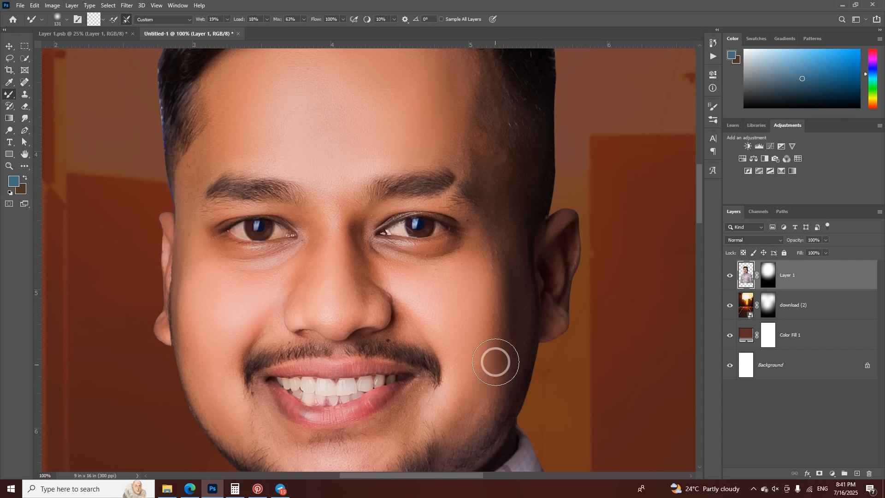
{"action": "left_click_drag", "start_coordinate": [367, 109], "coordinate": [382, 200]}
{"action": "mouse_move", "coordinate": [383, 201]}
{"action": "left_mouse_down"}
{"action": "mouse_move", "coordinate": [404, 201]}
{"action": "mouse_move", "coordinate": [415, 184]}
{"action": "mouse_move", "coordinate": [348, 182]}
{"action": "mouse_move", "coordinate": [306, 201]}
{"action": "mouse_move", "coordinate": [412, 209]}
{"action": "mouse_move", "coordinate": [423, 107]}
{"action": "left_mouse_up"}
{"action": "mouse_move", "coordinate": [521, 238]}
{"action": "left_mouse_down"}
{"action": "mouse_move", "coordinate": [499, 239]}
{"action": "mouse_move", "coordinate": [510, 243]}
{"action": "mouse_move", "coordinate": [518, 229]}
{"action": "left_mouse_up"}
{"action": "left_click_drag", "start_coordinate": [503, 163], "coordinate": [481, 131]}
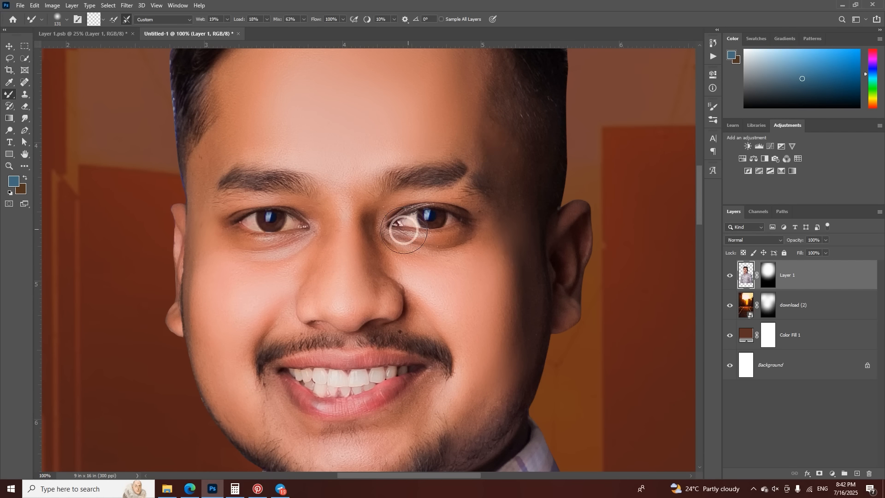
{"action": "left_click_drag", "start_coordinate": [395, 235], "coordinate": [408, 146]}
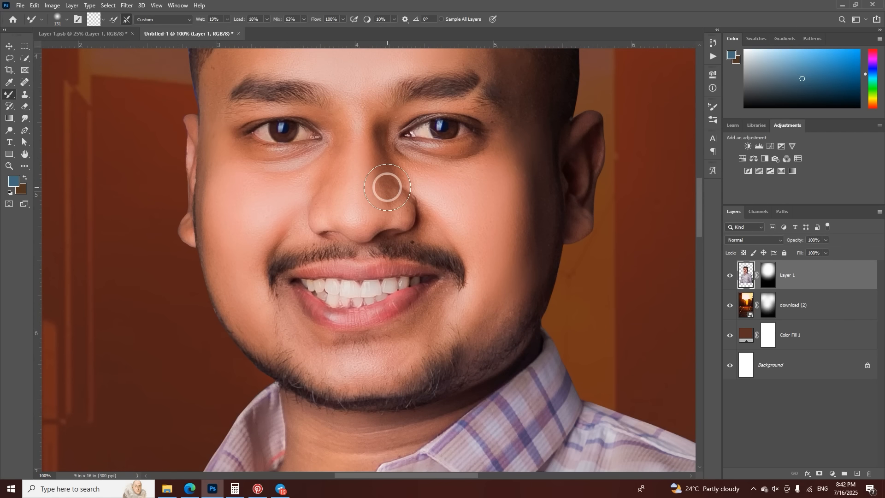
{"action": "left_click_drag", "start_coordinate": [383, 201], "coordinate": [400, 221]}
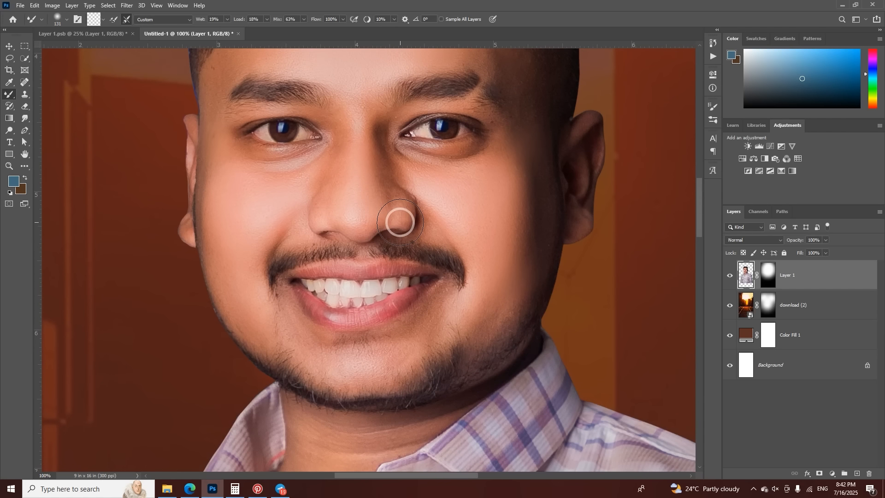
Step: Apply a Camera Raw Filter to the portrait with contrast +26, highlights -39, shadows +52, whites +35, blacks +31, texture +35 and vibrance -14
{"action": "scroll", "coordinate": [400, 221], "scroll_direction": "down", "scroll_amount": 2}
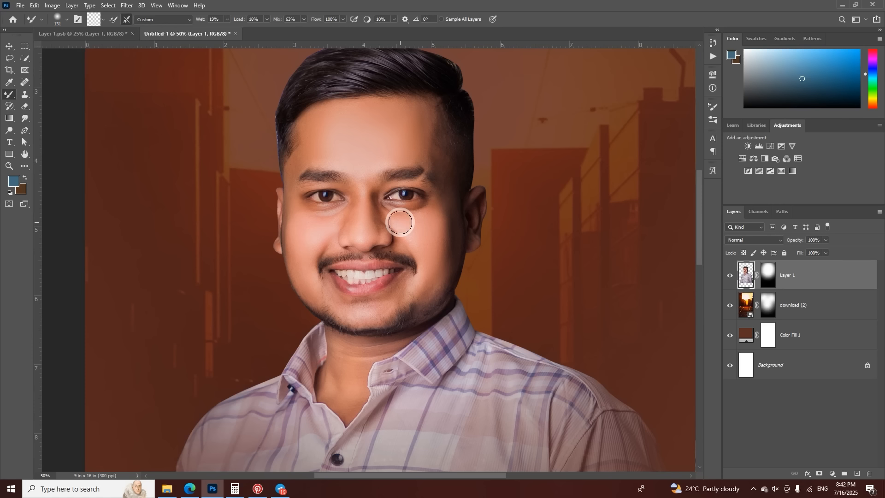
{"action": "left_click", "coordinate": [129, 7]}
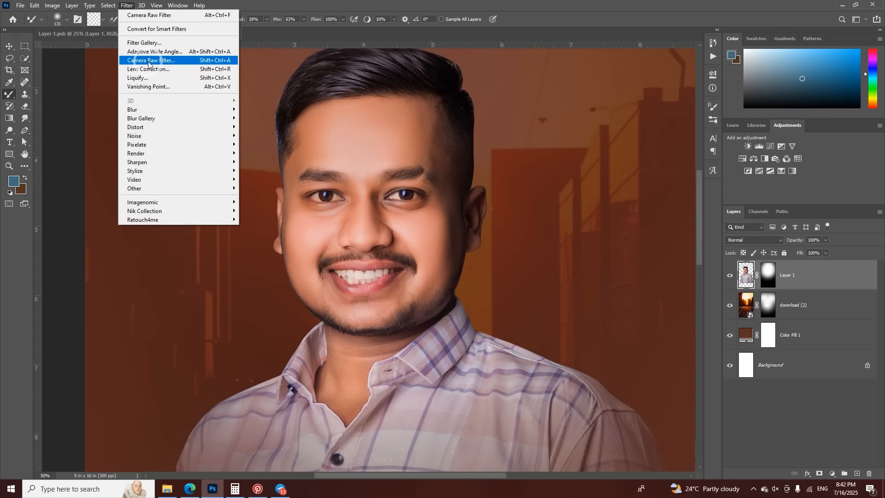
{"action": "left_click", "coordinate": [152, 59]}
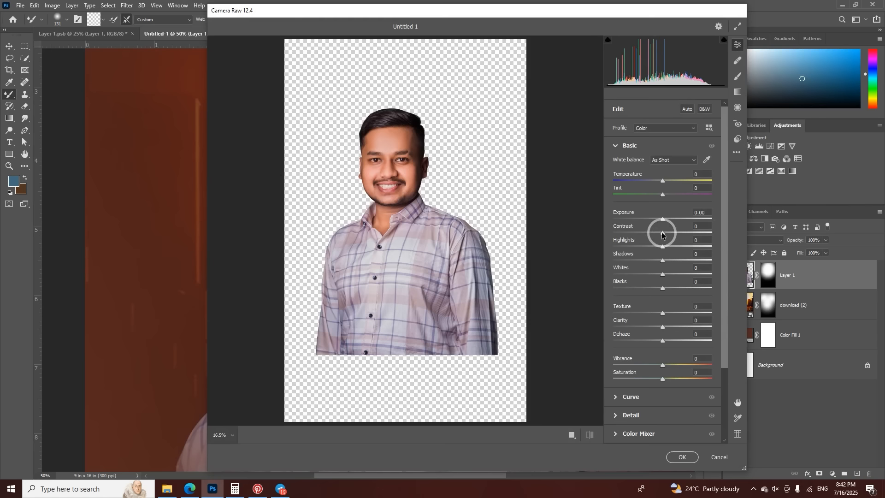
{"action": "left_click_drag", "start_coordinate": [662, 232], "coordinate": [679, 279]}
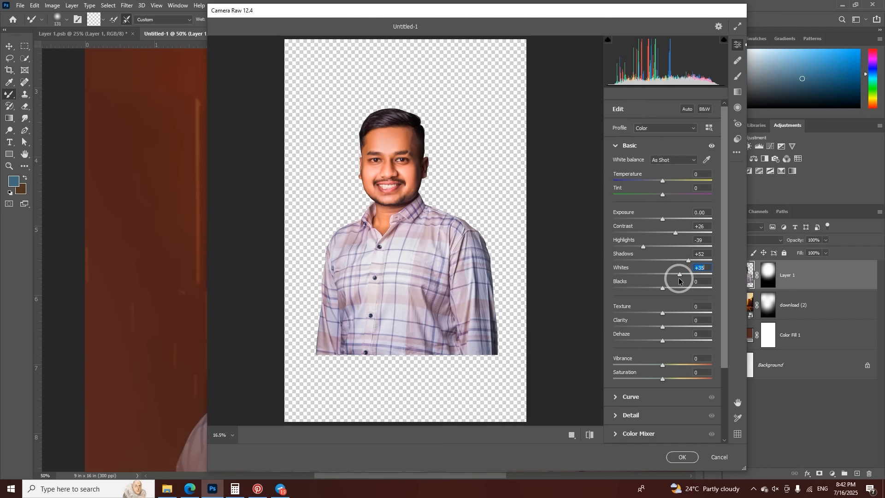
{"action": "left_click_drag", "start_coordinate": [664, 288], "coordinate": [681, 314]}
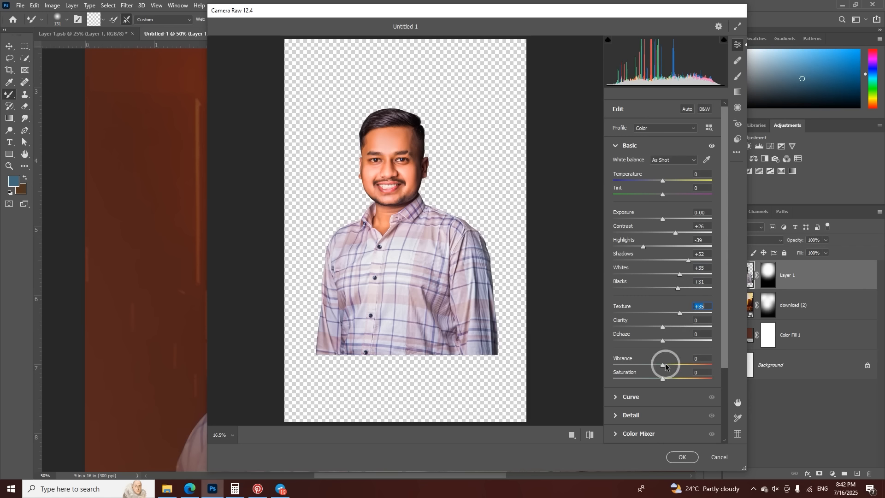
{"action": "left_click_drag", "start_coordinate": [663, 366], "coordinate": [656, 365]}
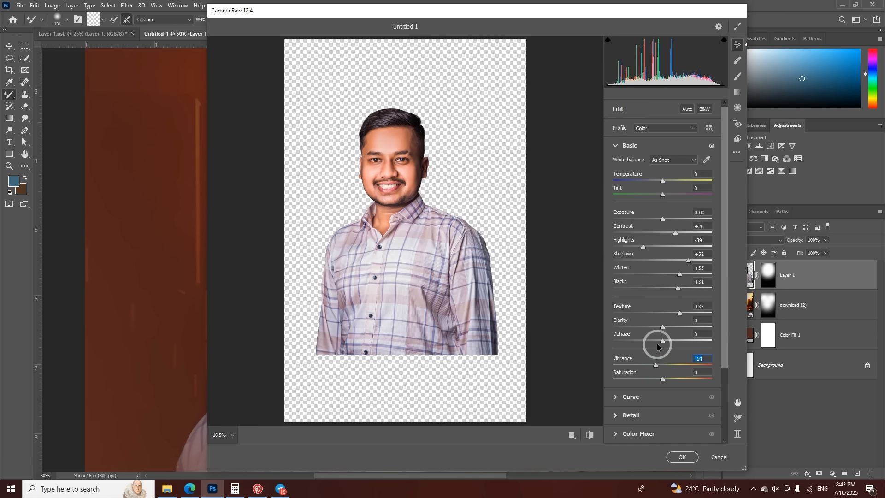
{"action": "scroll", "coordinate": [661, 339], "scroll_direction": "down", "scroll_amount": 1}
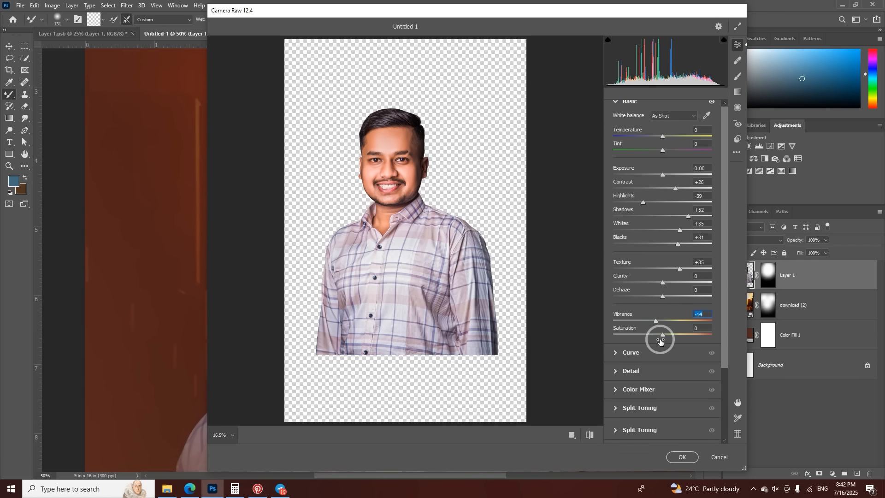
{"action": "left_click", "coordinate": [676, 456]}
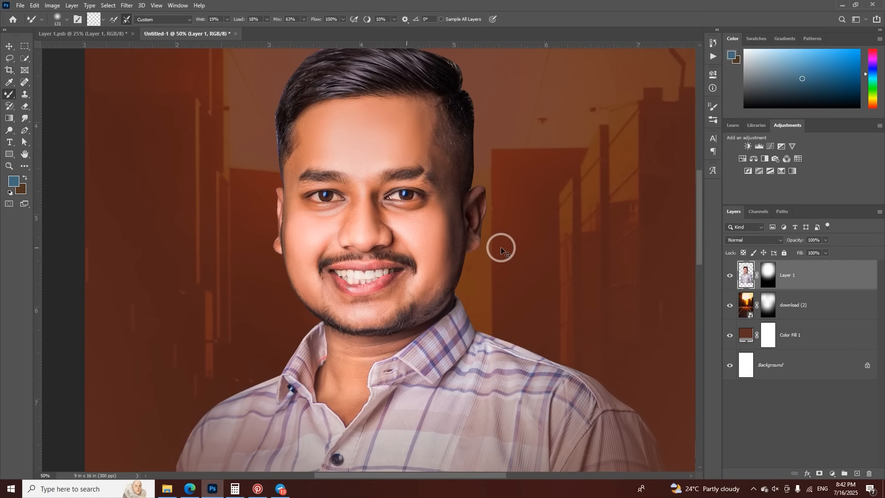
Step: Posterize the portrait layer with 19 levels
{"action": "key", "text": "ctrl+plus"}
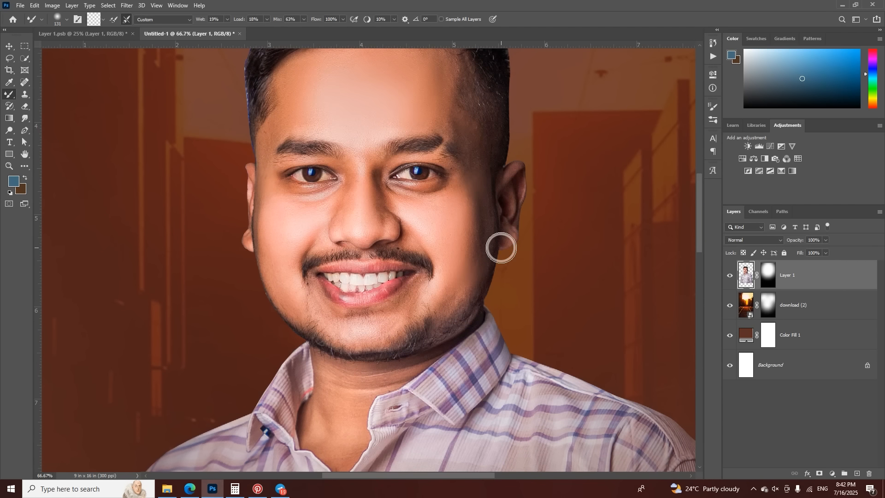
{"action": "key", "text": "ctrl+minus"}
{"action": "key", "text": "ctrl+minus"}
{"action": "key", "text": "ctrl+minus"}
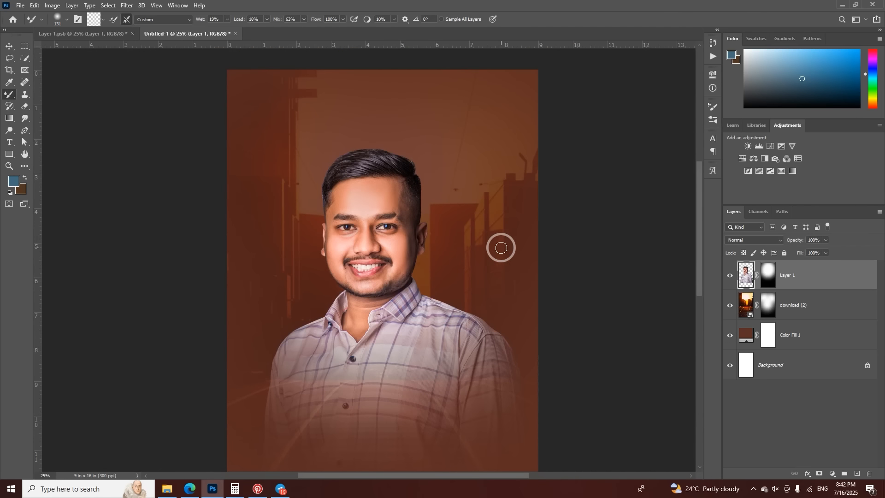
{"action": "left_click", "coordinate": [55, 6]}
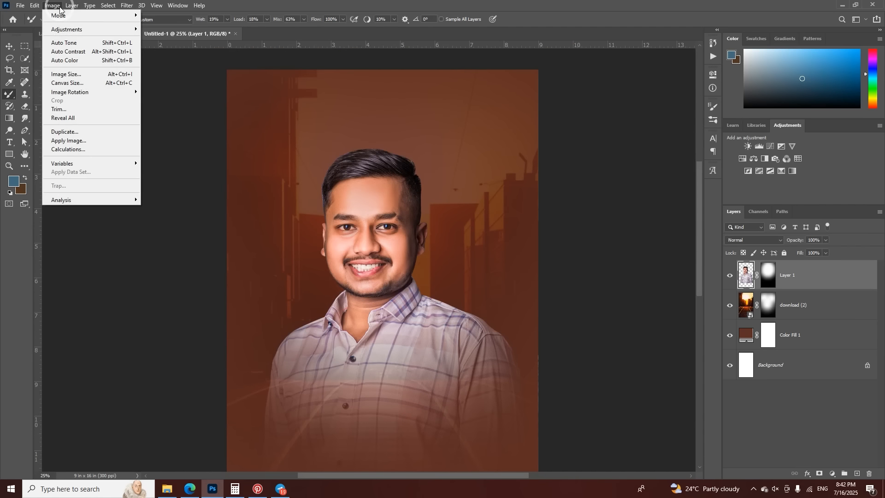
{"action": "left_click", "coordinate": [64, 30]}
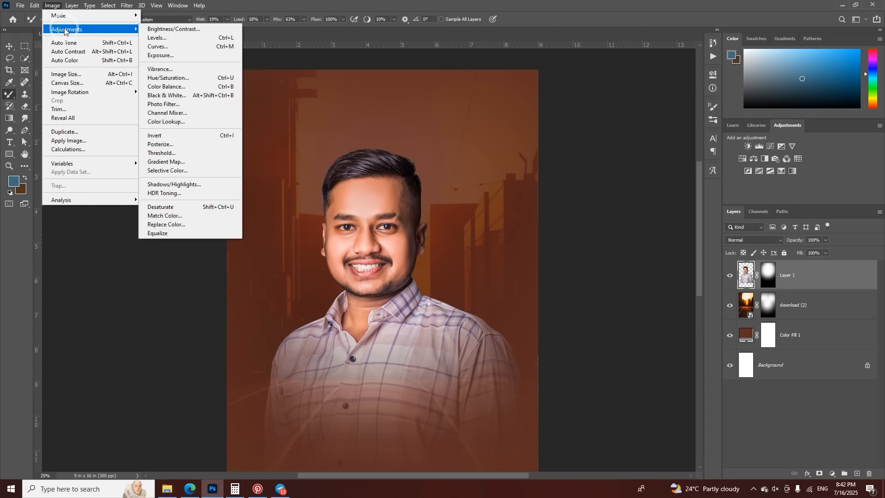
{"action": "left_click", "coordinate": [196, 145]}
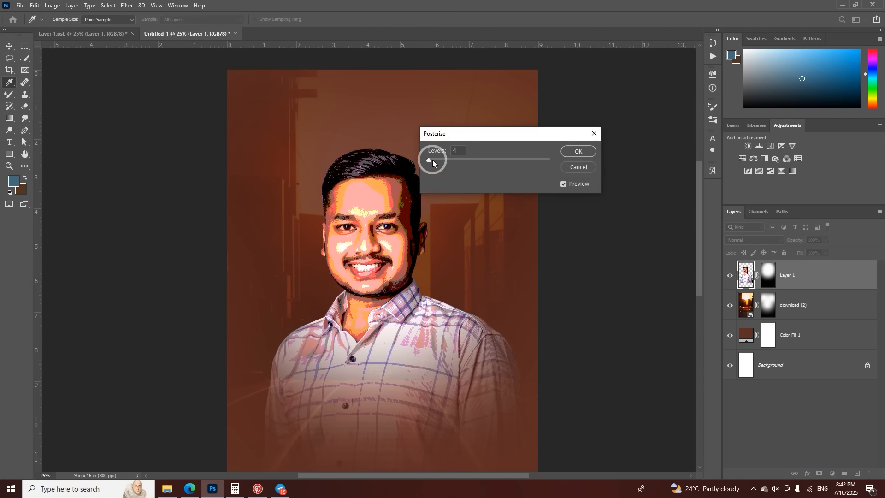
{"action": "left_click_drag", "start_coordinate": [433, 161], "coordinate": [435, 161]}
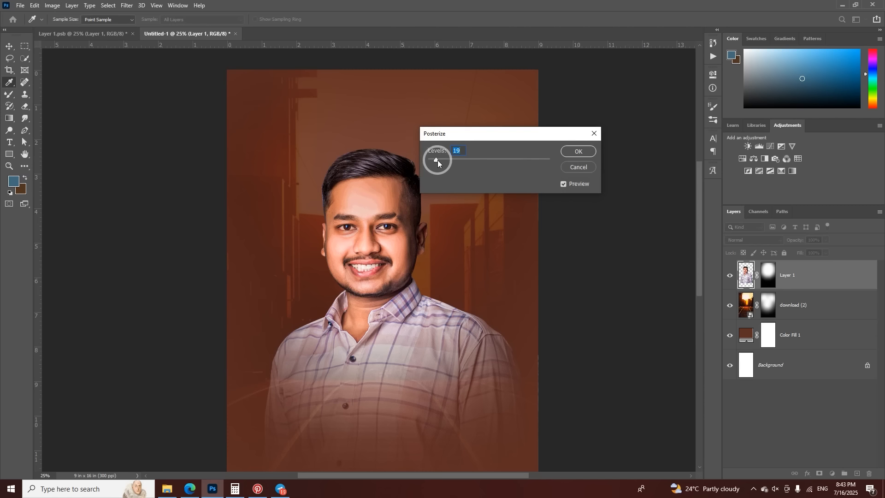
{"action": "left_click", "coordinate": [563, 154]}
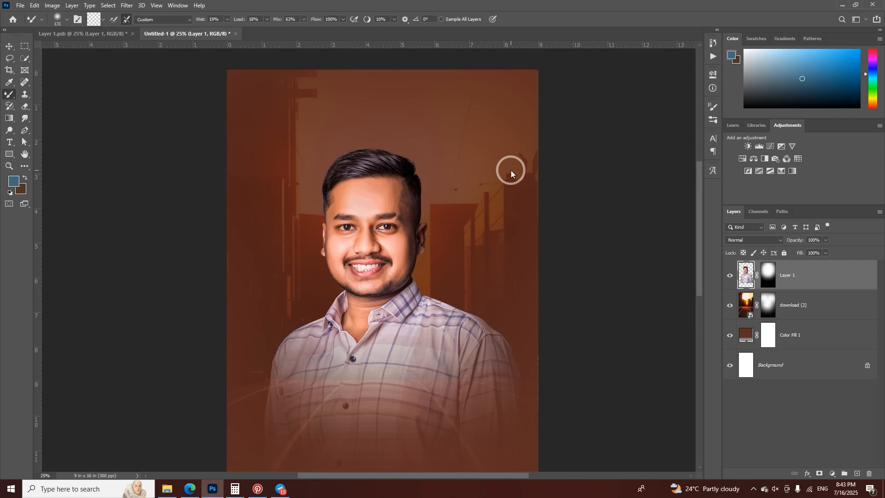
{"action": "key", "text": "ctrl+plus"}
{"action": "key", "text": "ctrl+plus"}
{"action": "key", "text": "ctrl+plus"}
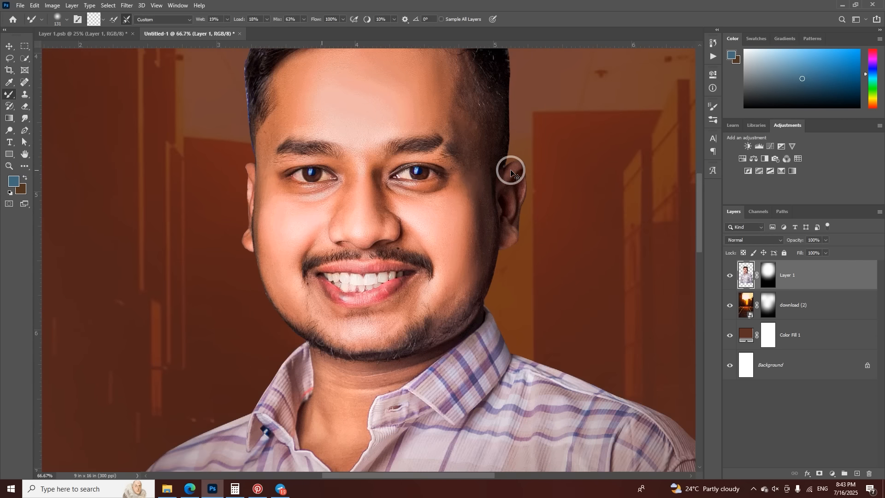
{"action": "key", "text": "ctrl+plus"}
{"action": "key", "text": "ctrl+minus"}
{"action": "left_click_drag", "start_coordinate": [405, 183], "coordinate": [405, 243]}
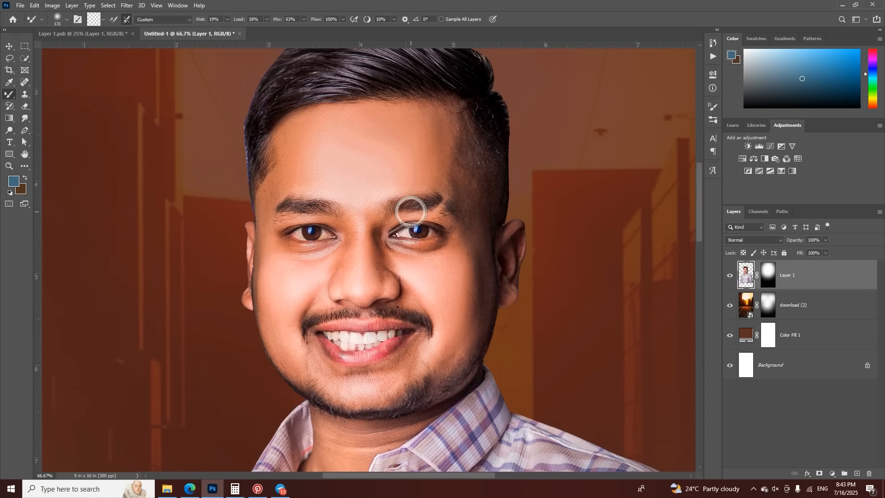
{"action": "left_click", "coordinate": [35, 5]}
{"action": "mouse_move", "coordinate": [52, 5]}
{"action": "mouse_move", "coordinate": [69, 29]}
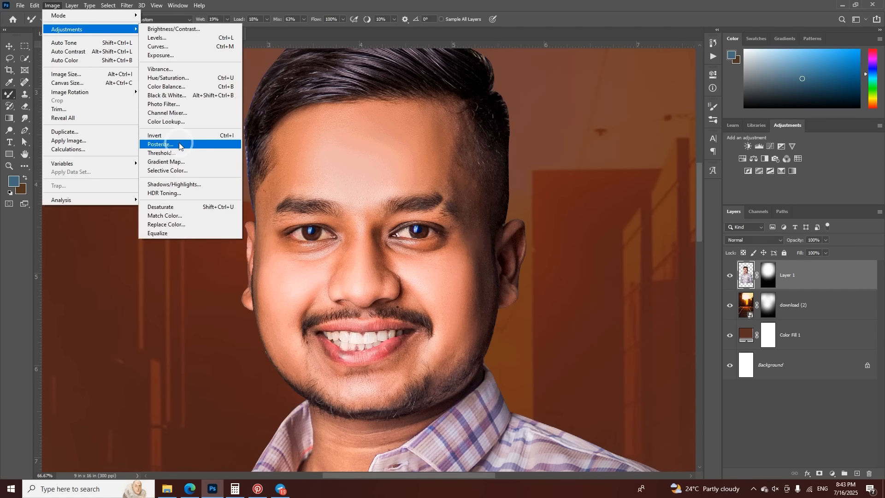
{"action": "left_click", "coordinate": [179, 145]}
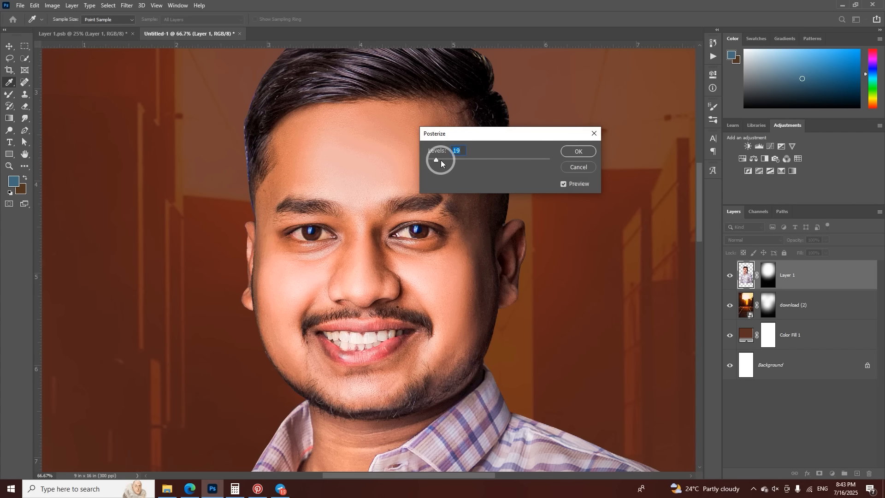
{"action": "left_click_drag", "start_coordinate": [430, 161], "coordinate": [435, 161]}
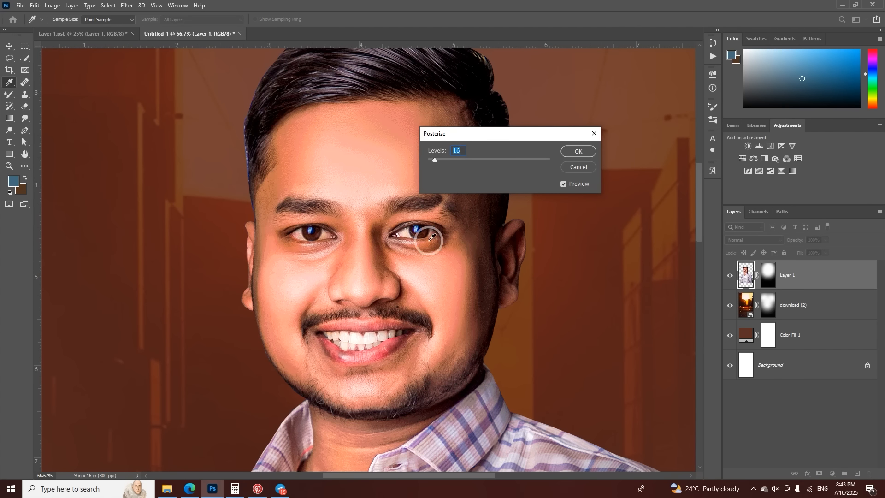
{"action": "left_click", "coordinate": [565, 169]}
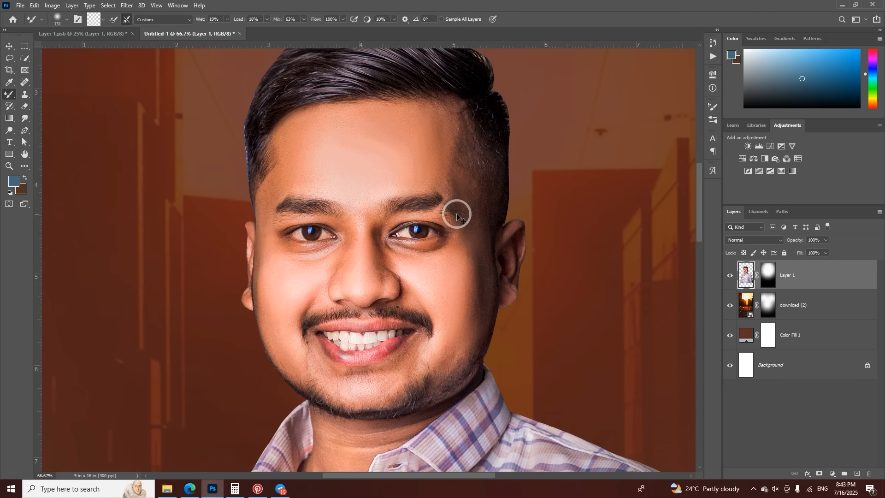
Step: Start a text line in the empty area below the portrait and set its size to 70 pt
{"action": "key", "text": "ctrl+minus"}
{"action": "key", "text": "ctrl+minus"}
{"action": "key", "text": "ctrl+minus"}
{"action": "key", "text": "ctrl+minus"}
{"action": "key", "text": "ctrl+minus"}
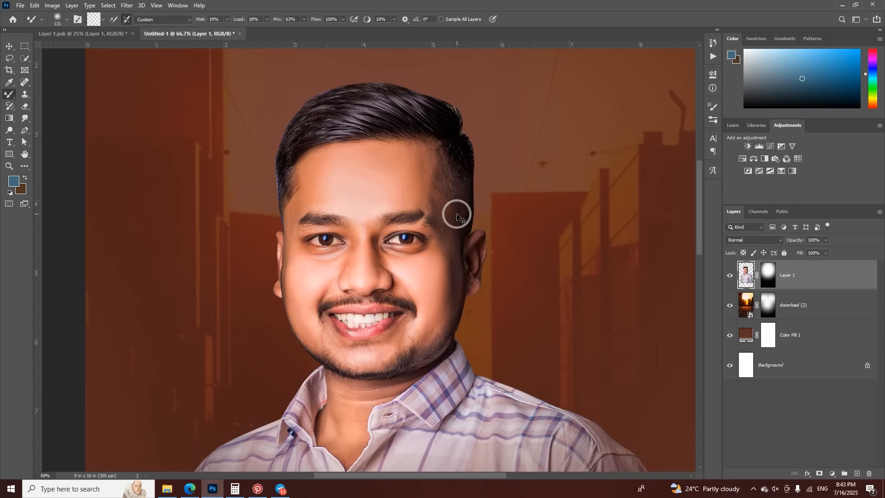
{"action": "key", "text": "ctrl+plus"}
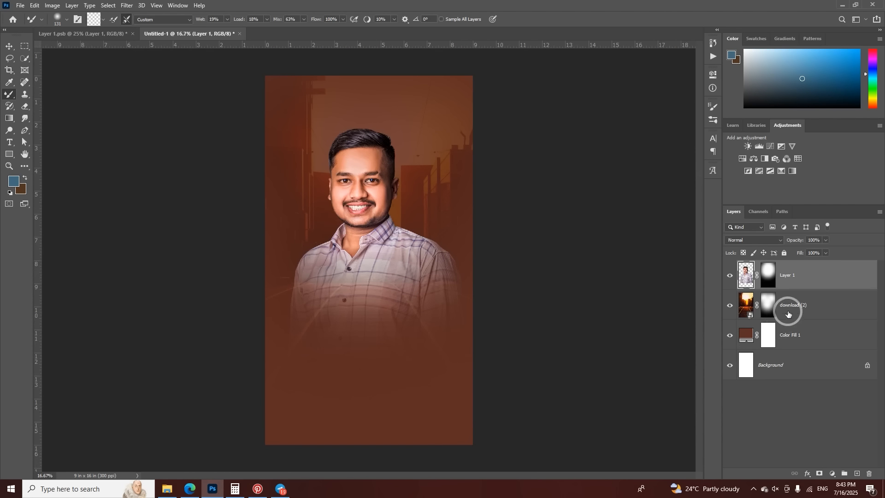
{"action": "left_click", "coordinate": [8, 144]}
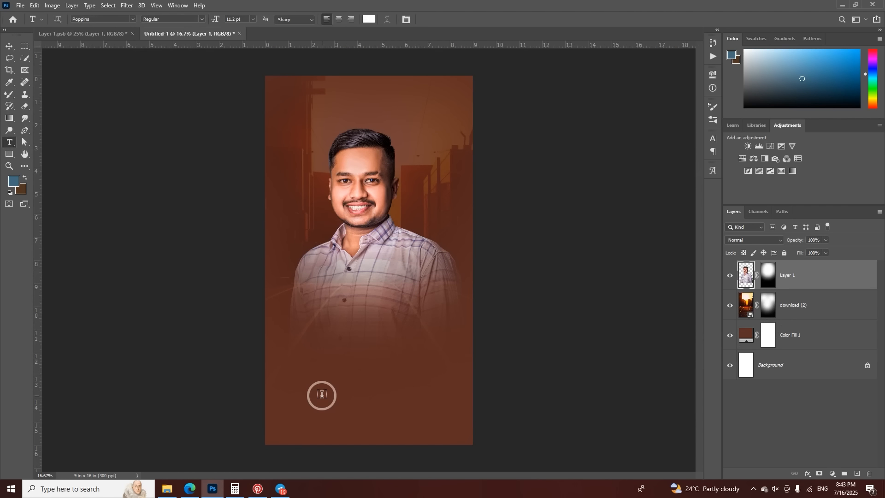
{"action": "left_click", "coordinate": [358, 372]}
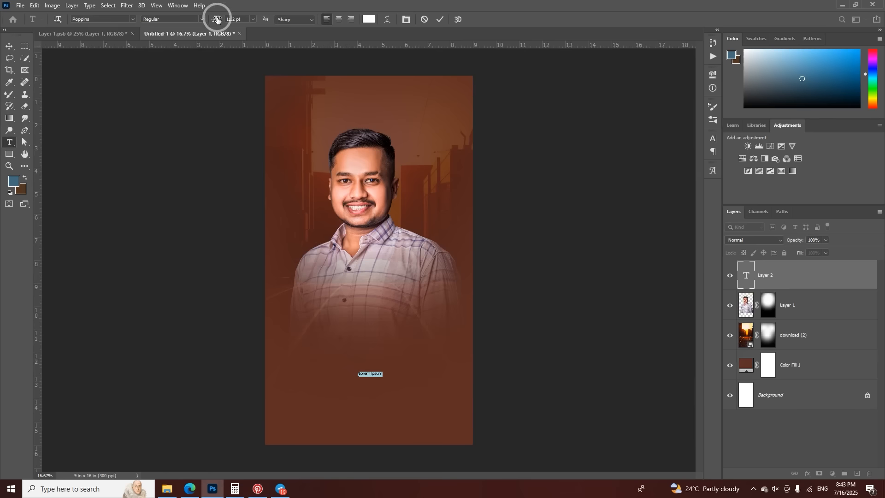
{"action": "left_click_drag", "start_coordinate": [218, 20], "coordinate": [241, 34]}
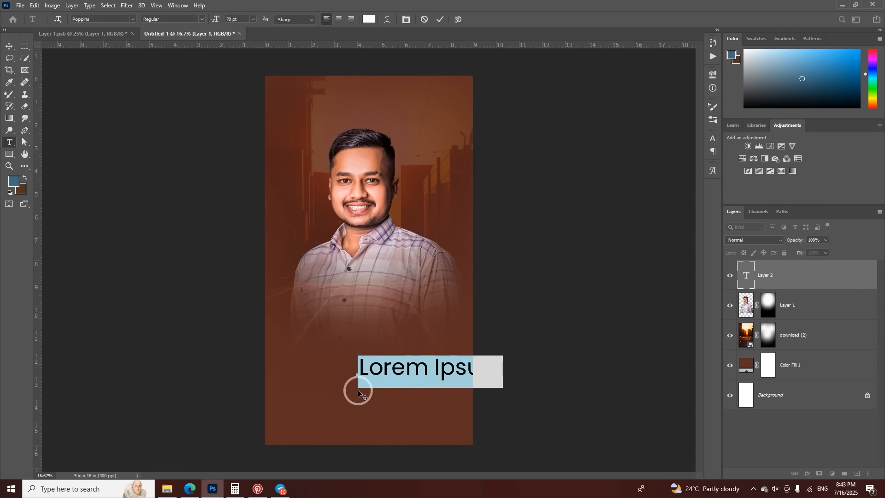
Step: Set the text in the Infinity-39 font, replace the placeholder with the first name in Devanagari, and enlarge it to 195 pt
{"action": "type", "text": "in"}
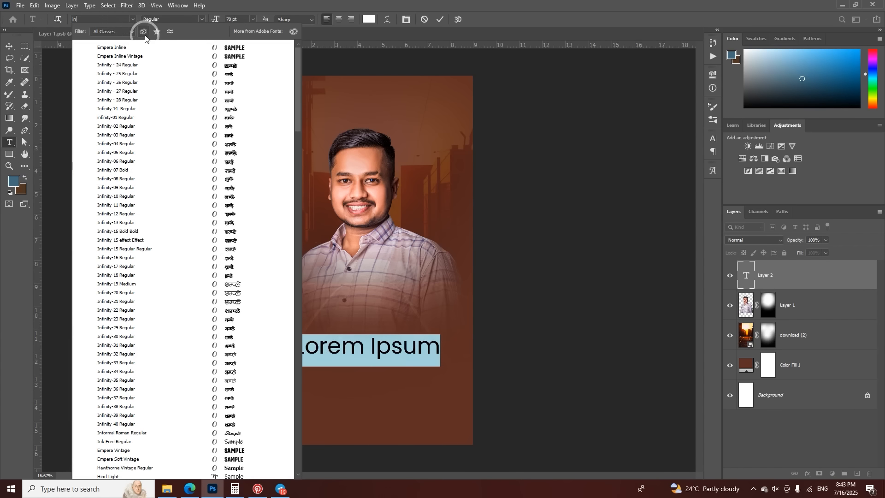
{"action": "type", "text": "finity-39"}
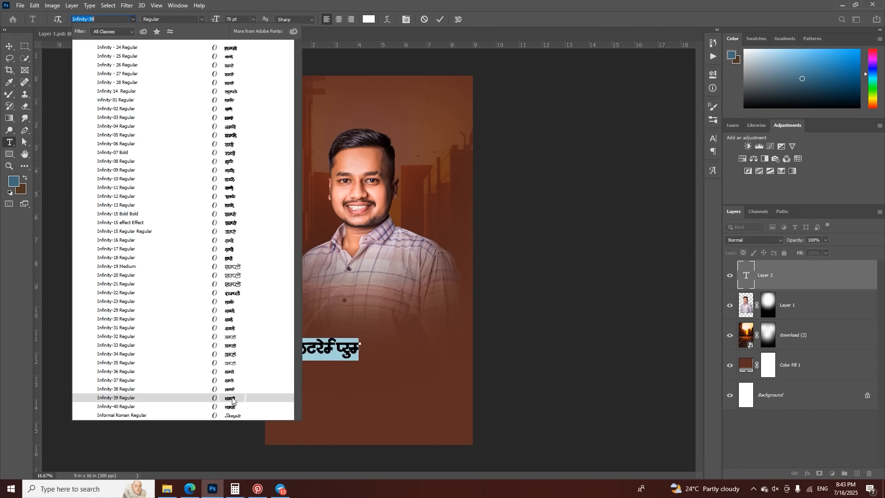
{"action": "left_click", "coordinate": [234, 398]}
{"action": "type", "text": "r"}
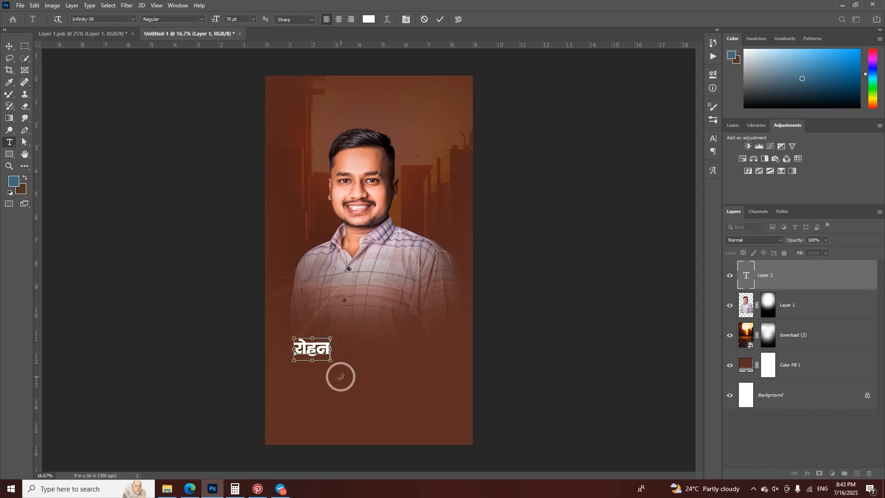
{"action": "key", "text": "ctrl+a"}
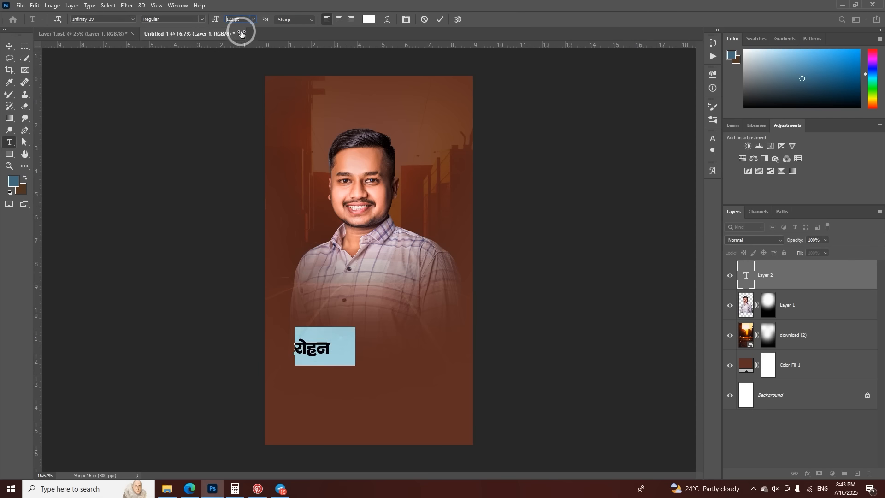
{"action": "left_click_drag", "start_coordinate": [242, 34], "coordinate": [273, 55]}
{"action": "left_click", "coordinate": [437, 19]}
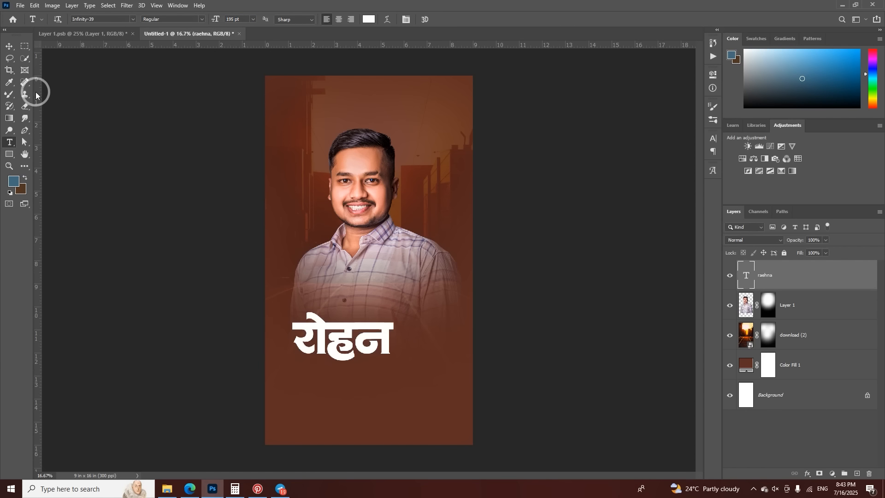
Step: Duplicate the name text directly below the original and change the copy's wording to "भाऊ"
{"action": "left_click", "coordinate": [9, 46]}
{"action": "left_click_drag", "start_coordinate": [355, 330], "coordinate": [366, 374]}
{"action": "double_click", "coordinate": [367, 374]}
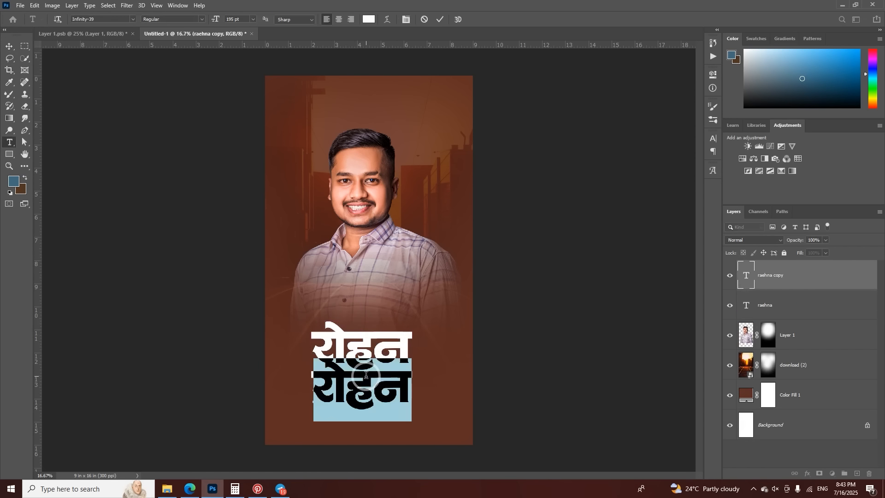
{"action": "type", "text": "bh"}
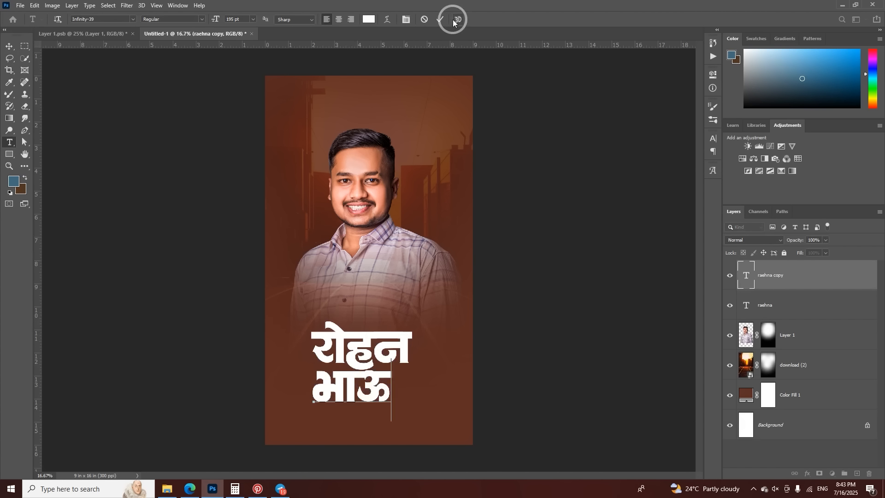
{"action": "left_click", "coordinate": [440, 19]}
Step: Move the "भाऊ" text so it sits centred just beneath the name line
{"action": "key", "text": "v"}
{"action": "key", "text": "ctrl+plus"}
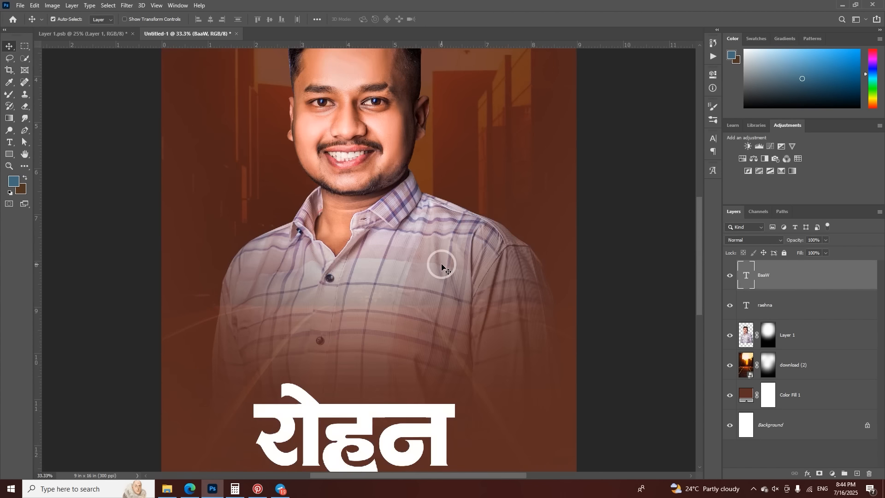
{"action": "left_click_drag", "start_coordinate": [431, 251], "coordinate": [435, 193]}
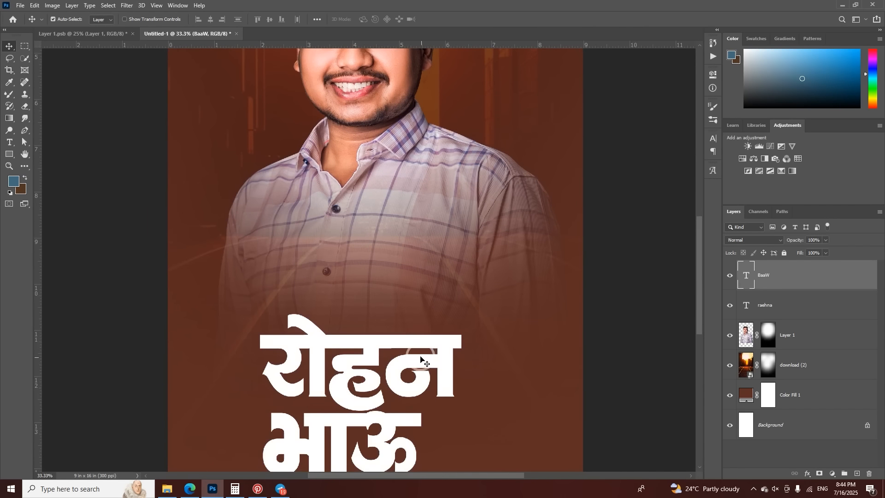
{"action": "left_click_drag", "start_coordinate": [401, 290], "coordinate": [396, 277]}
{"action": "left_click_drag", "start_coordinate": [378, 367], "coordinate": [396, 363]}
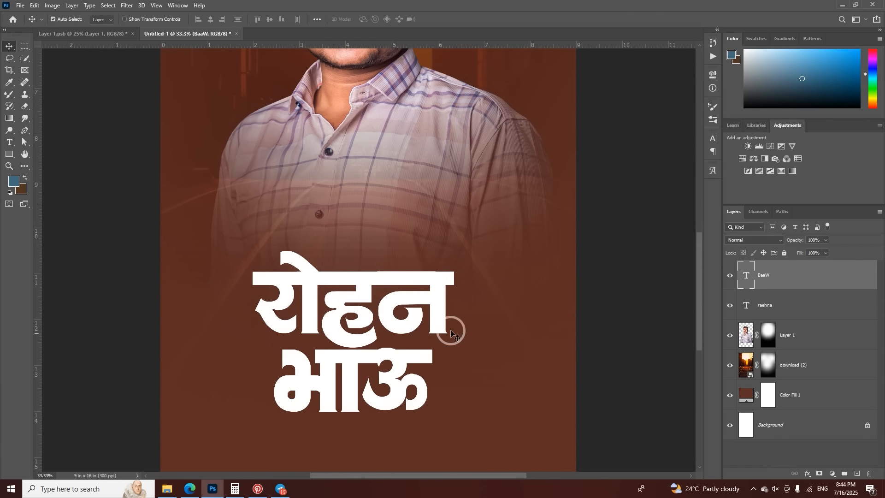
Step: Link the two text layers, then scale them together to about 120% and tilt them about -3.4° with a slight skew
{"action": "left_click", "coordinate": [757, 308], "text": "shift"}
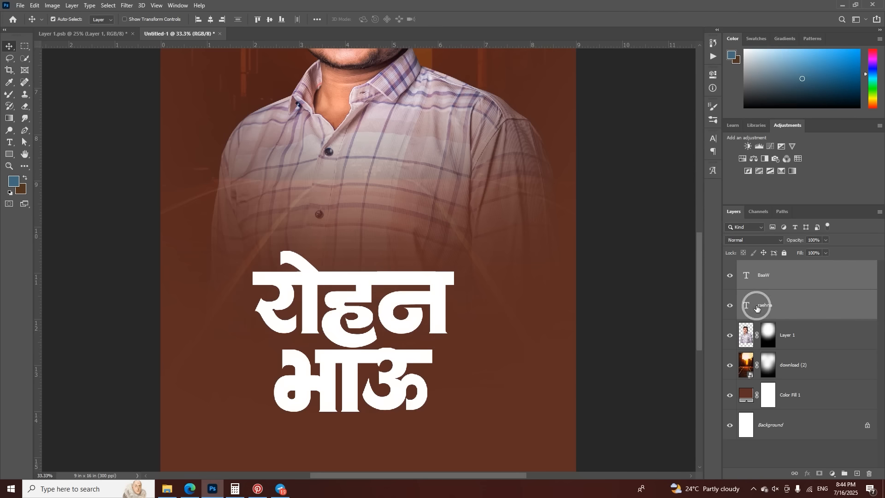
{"action": "left_click", "coordinate": [794, 474]}
{"action": "key", "text": "ctrl+t"}
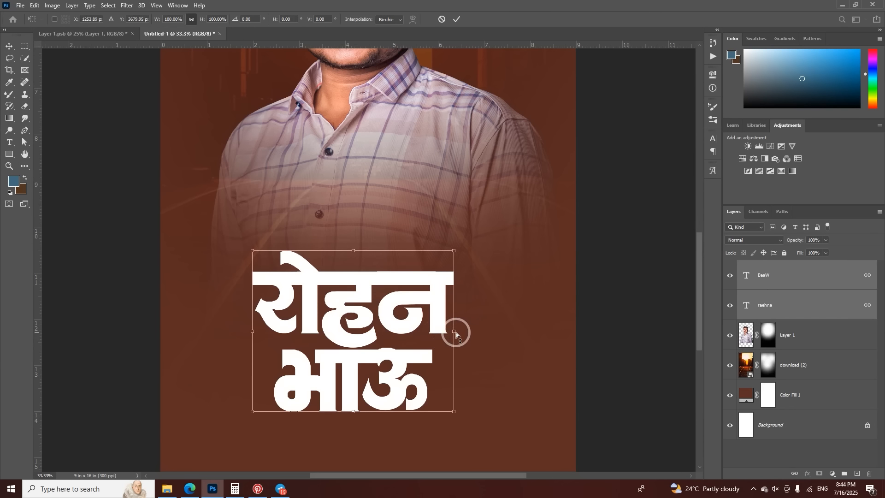
{"action": "left_click_drag", "start_coordinate": [456, 335], "coordinate": [477, 320]}
{"action": "key", "text": "ctrl+minus"}
{"action": "key", "text": "ctrl+minus"}
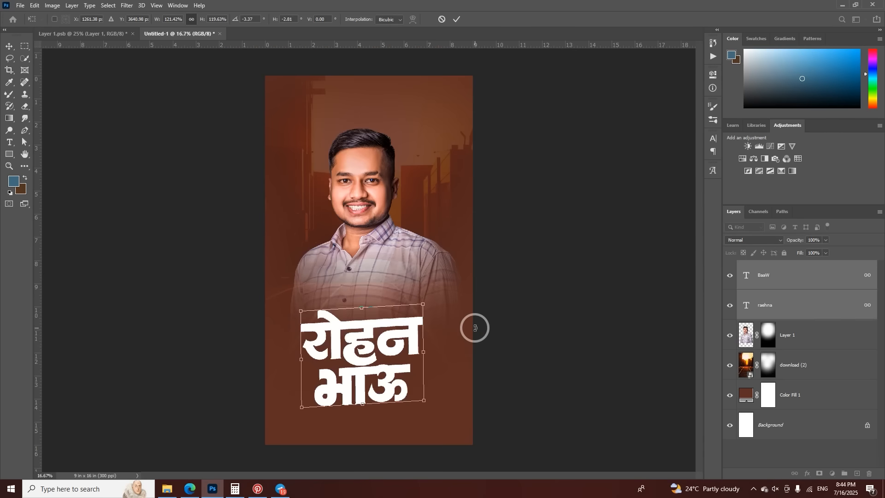
{"action": "left_click", "coordinate": [457, 20]}
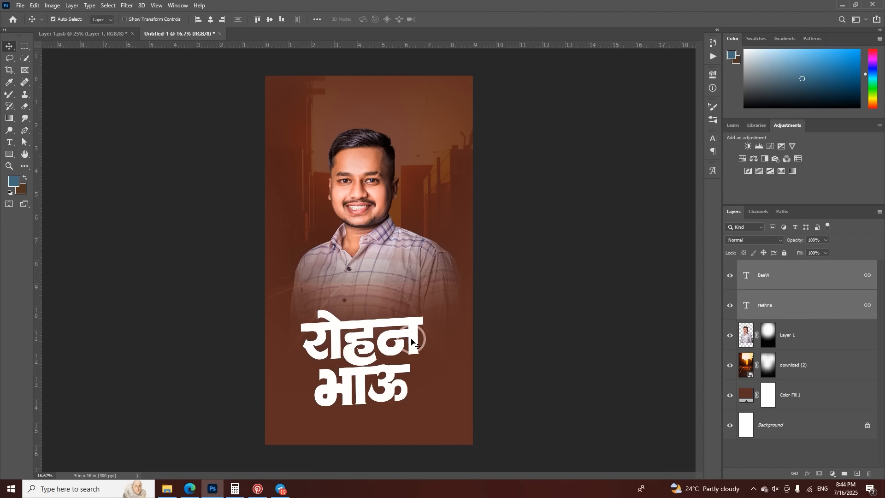
Step: Move the linked title up over the faded lower edge of the shirt and scale it down slightly
{"action": "left_click_drag", "start_coordinate": [376, 323], "coordinate": [376, 316]}
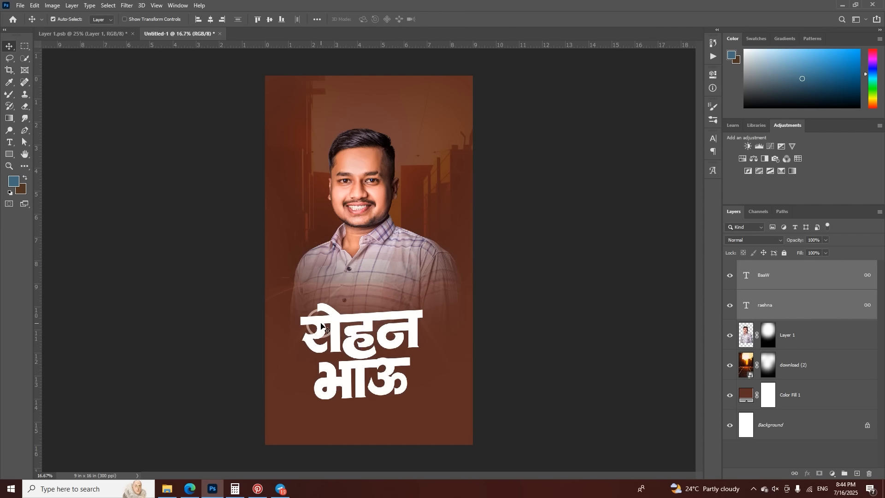
{"action": "left_click_drag", "start_coordinate": [370, 353], "coordinate": [370, 350]}
{"action": "key", "text": "ctrl+t"}
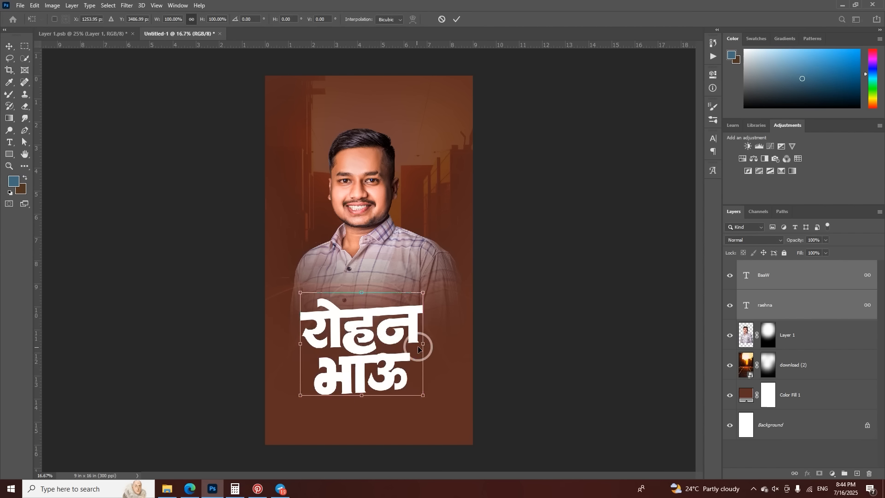
{"action": "left_click_drag", "start_coordinate": [424, 346], "coordinate": [416, 345]}
{"action": "left_click", "coordinate": [459, 20]}
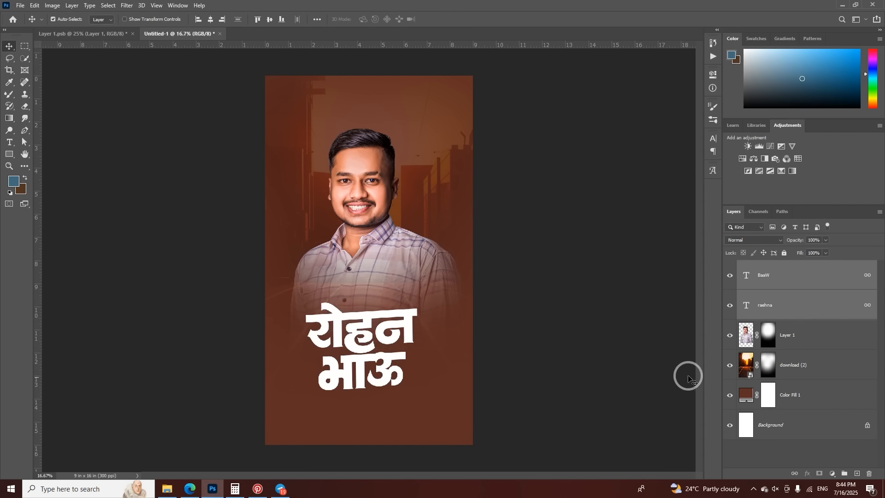
Step: Add an empty layer directly above the sunset picture and beneath the man's layer
{"action": "left_click", "coordinate": [806, 343]}
{"action": "left_click", "coordinate": [801, 364]}
{"action": "left_click", "coordinate": [857, 473]}
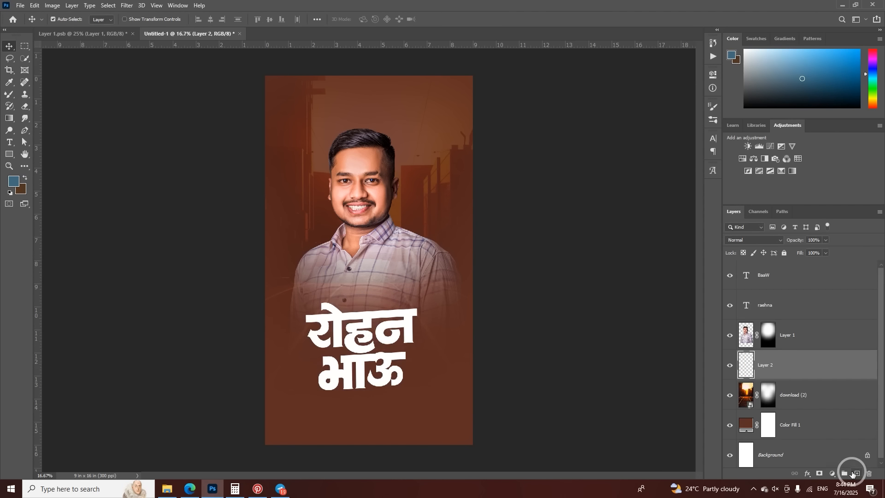
Step: Switch to the Brush tool with the smoke-shaped tip, enlarge it to 3574 px and choose a dark orange-brown colour
{"action": "left_click", "coordinate": [11, 96]}
{"action": "right_click", "coordinate": [12, 97]}
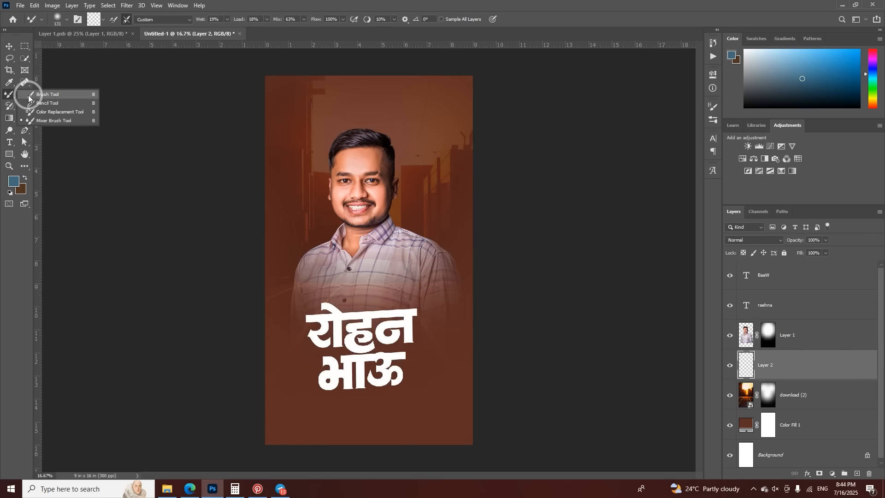
{"action": "left_click", "coordinate": [46, 92]}
{"action": "right_click", "coordinate": [419, 315]}
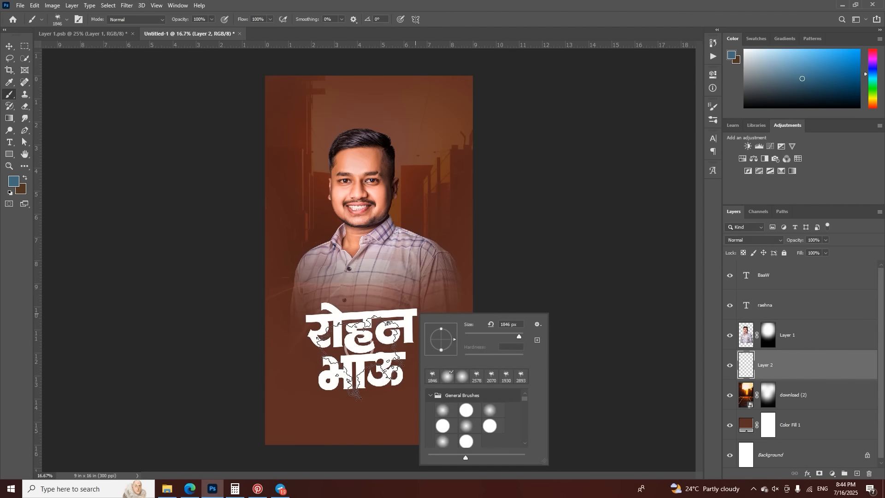
{"action": "left_click_drag", "start_coordinate": [358, 350], "coordinate": [380, 351]}
{"action": "left_click", "coordinate": [872, 102]}
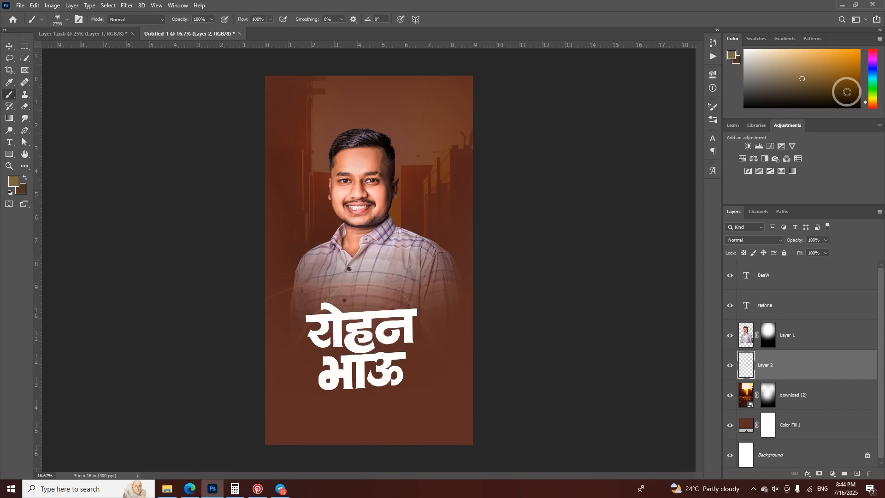
{"action": "left_click", "coordinate": [856, 84]}
{"action": "left_click_drag", "start_coordinate": [385, 349], "coordinate": [428, 356]}
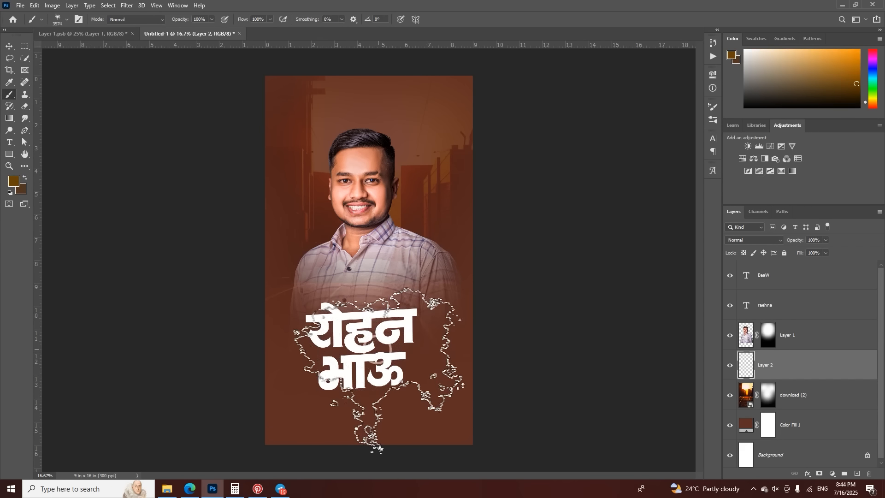
{"action": "left_click", "coordinate": [377, 352]}
{"action": "left_click", "coordinate": [334, 344]}
{"action": "key", "text": "ctrl+z"}
{"action": "key", "text": "ctrl+z"}
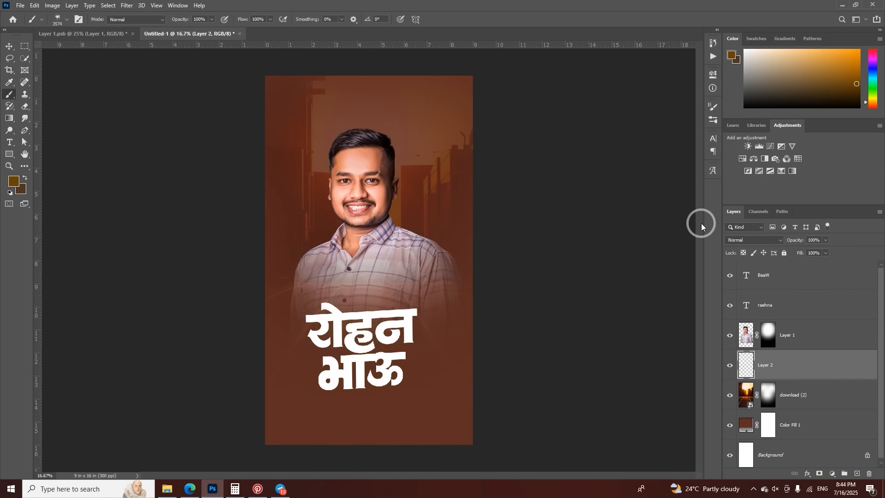
Step: Sample the background's reddish brown, make it more saturated, and stamp smoke behind the title on the new layer
{"action": "key", "text": "i"}
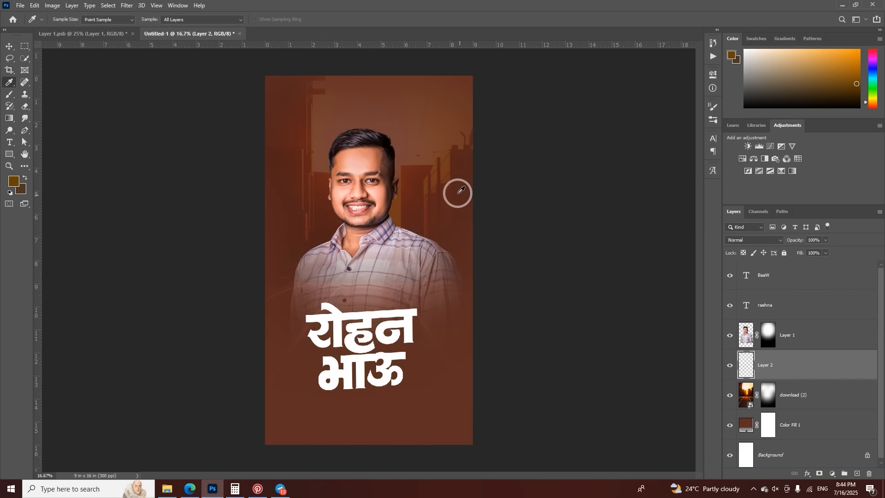
{"action": "left_click", "coordinate": [421, 174]}
{"action": "key", "text": "b"}
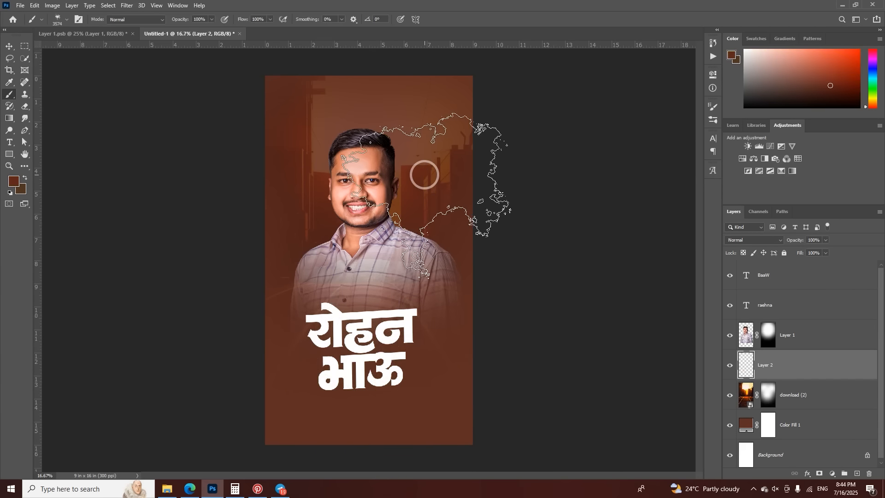
{"action": "left_click", "coordinate": [847, 84]}
{"action": "left_click", "coordinate": [371, 345]}
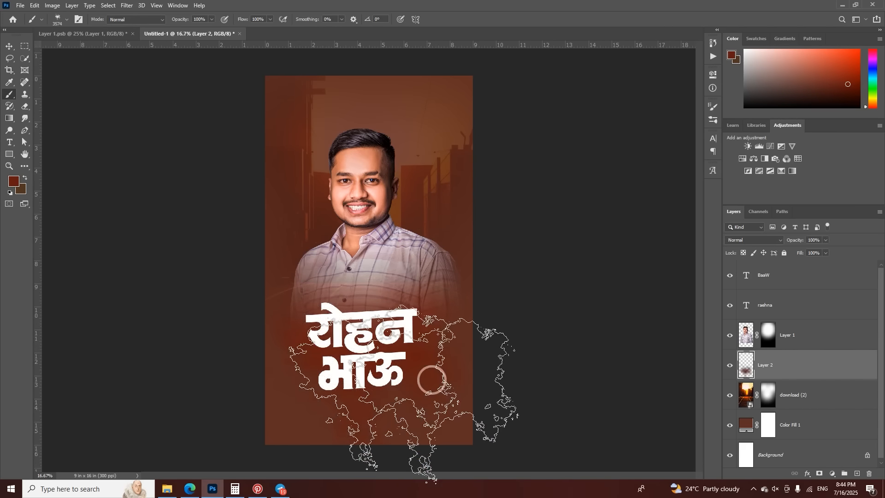
Step: Add an Overlay layer above the smoke and paint a pale yellow smoky glow on it behind the title
{"action": "left_click", "coordinate": [856, 472]}
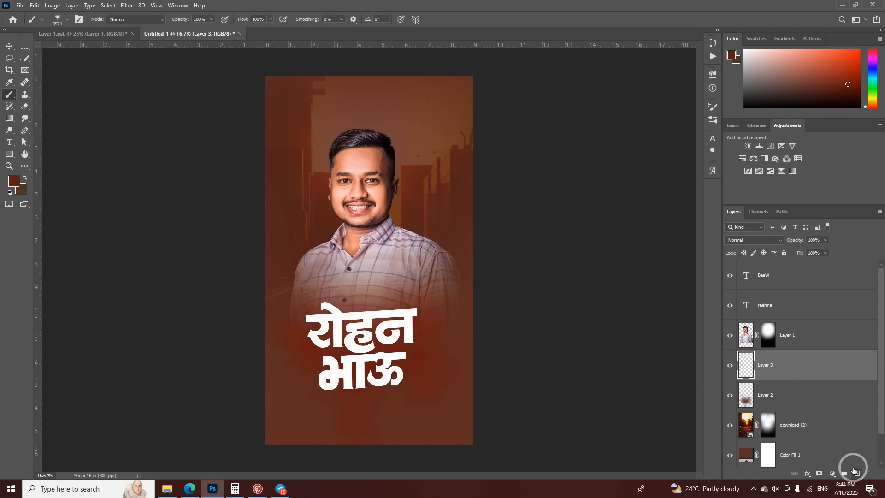
{"action": "left_click", "coordinate": [745, 244]}
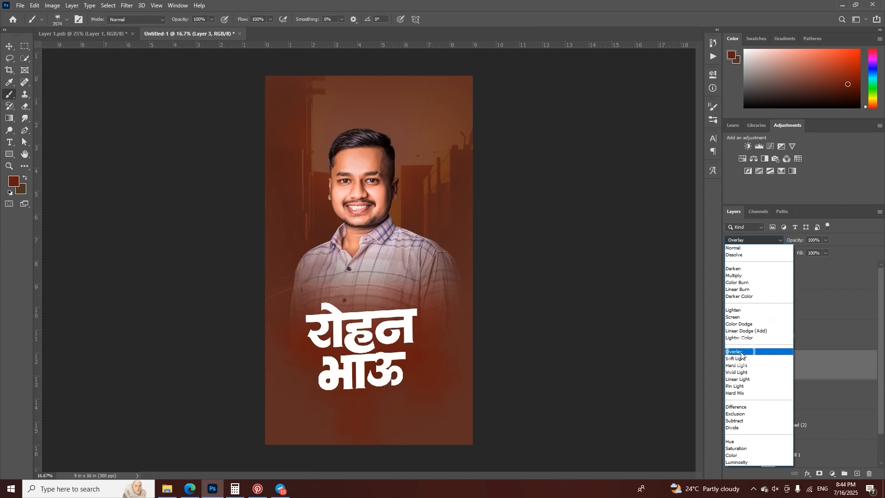
{"action": "left_click", "coordinate": [738, 352]}
{"action": "left_click_drag", "start_coordinate": [873, 102], "coordinate": [796, 43]}
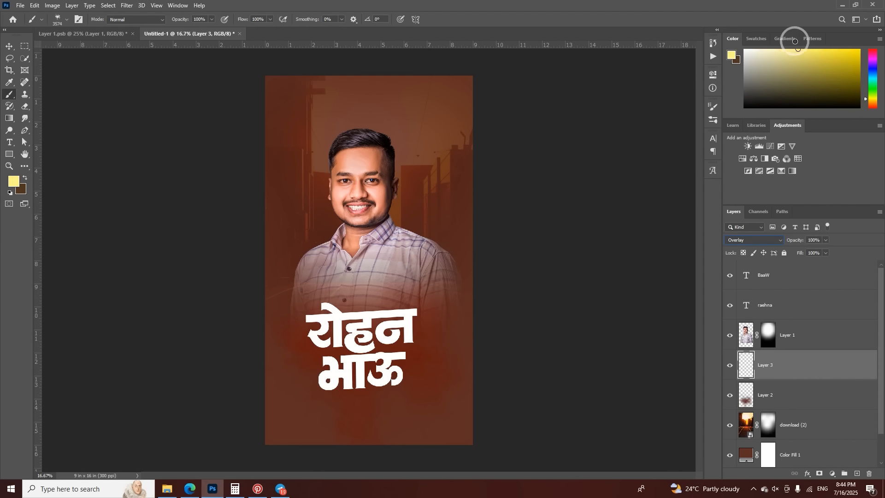
{"action": "left_click", "coordinate": [363, 349]}
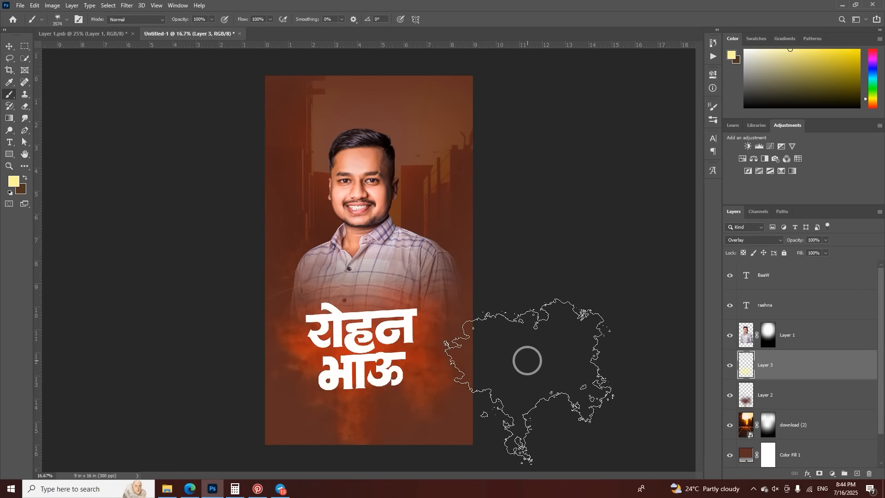
{"action": "key", "text": "ctrl+plus"}
{"action": "key", "text": "ctrl+minus"}
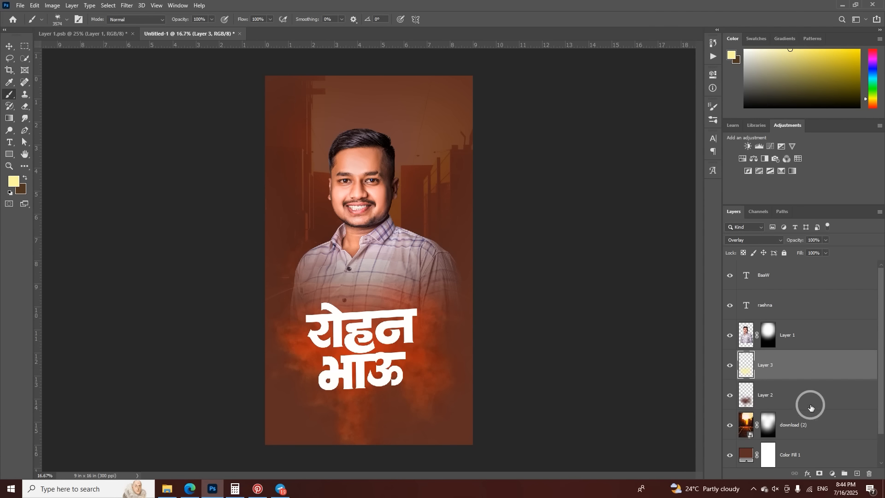
Step: Brush more pale yellow smoke on the Overlay layer around the man's head and shoulders
{"action": "left_click", "coordinate": [376, 191]}
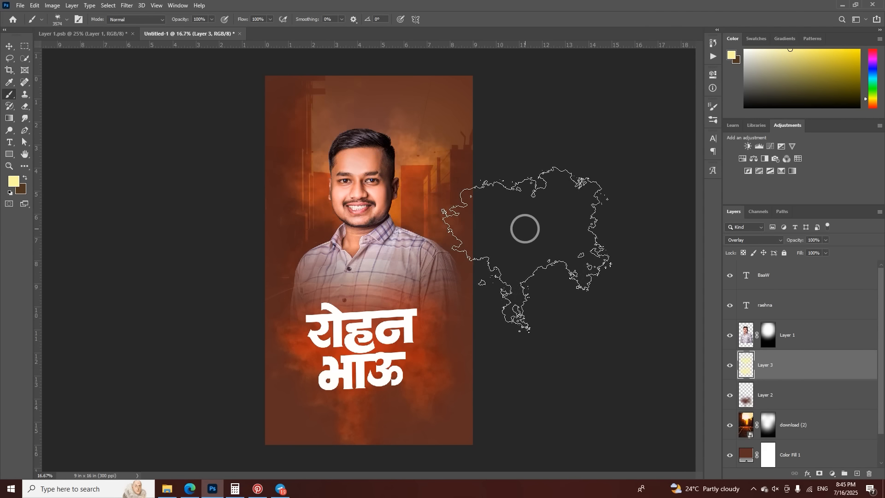
{"action": "key", "text": "ctrl+plus"}
{"action": "key", "text": "ctrl+plus"}
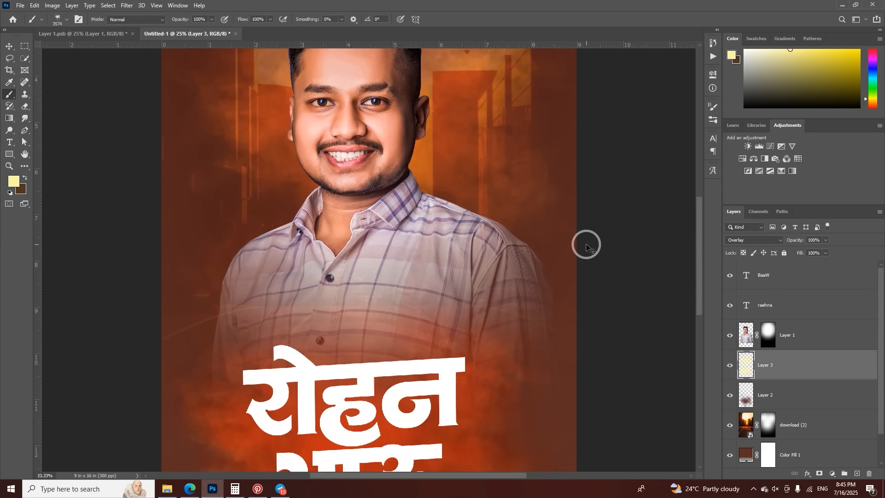
{"action": "key", "text": "ctrl+minus"}
{"action": "key", "text": "ctrl+minus"}
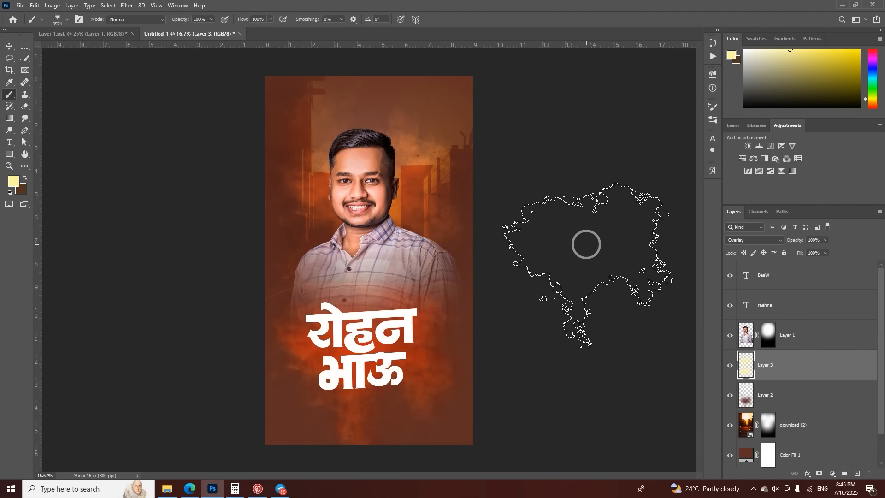
{"action": "key", "text": "ctrl+plus"}
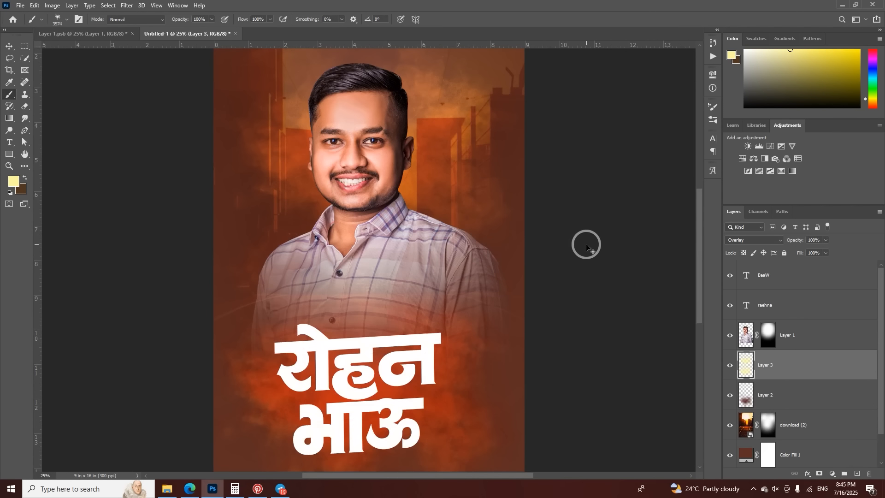
Step: Add the two-line text "HAPPY BIRTHDAY" in Khand Bold just beneath the man's layer
{"action": "left_click", "coordinate": [10, 144]}
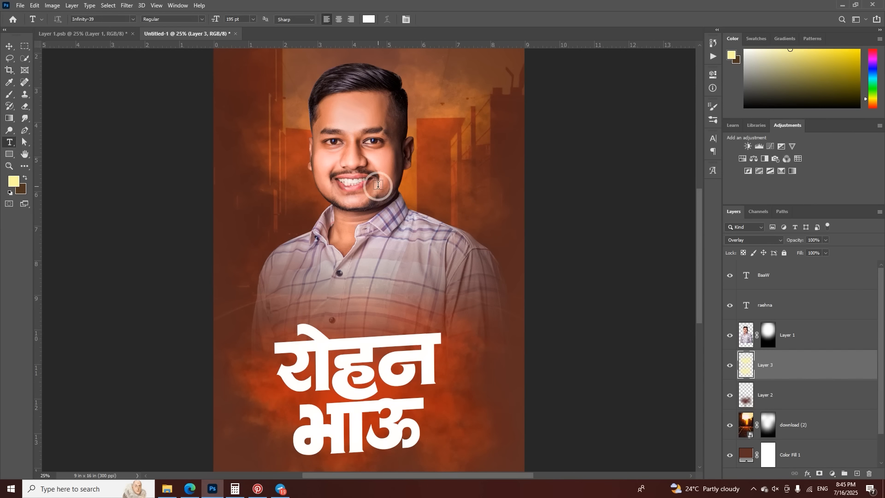
{"action": "left_click", "coordinate": [354, 220]}
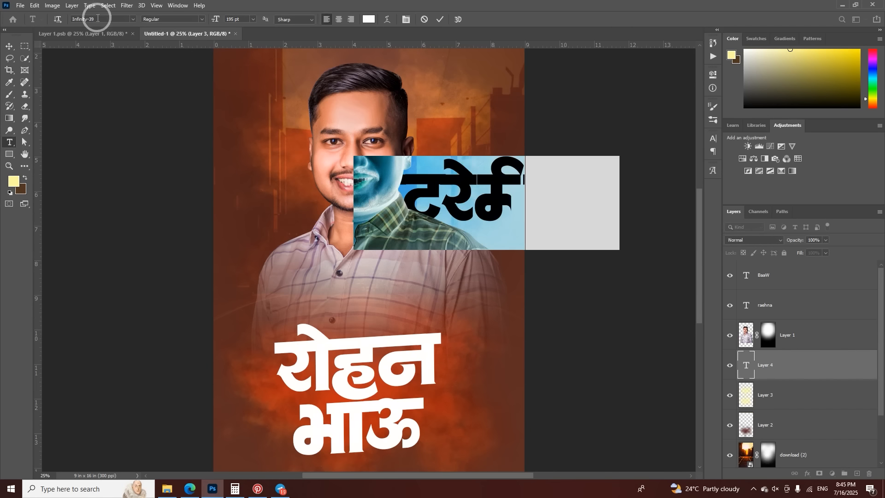
{"action": "type", "text": "kh"}
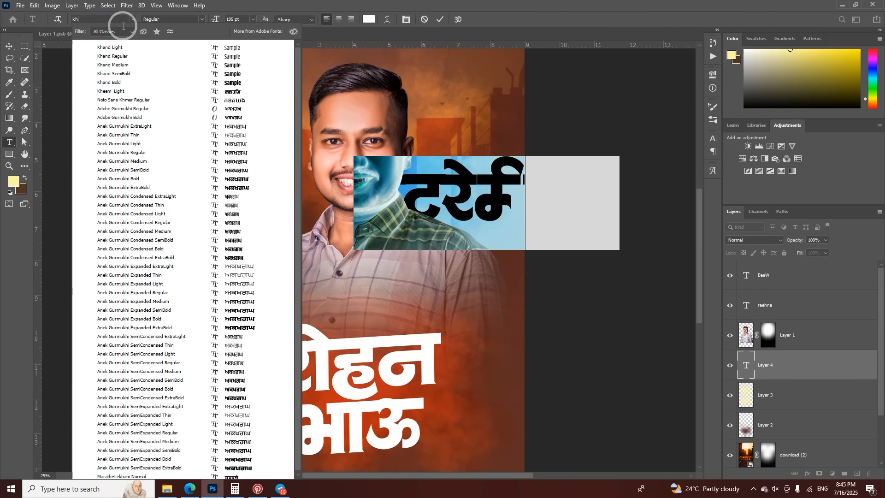
{"action": "left_click", "coordinate": [235, 86]}
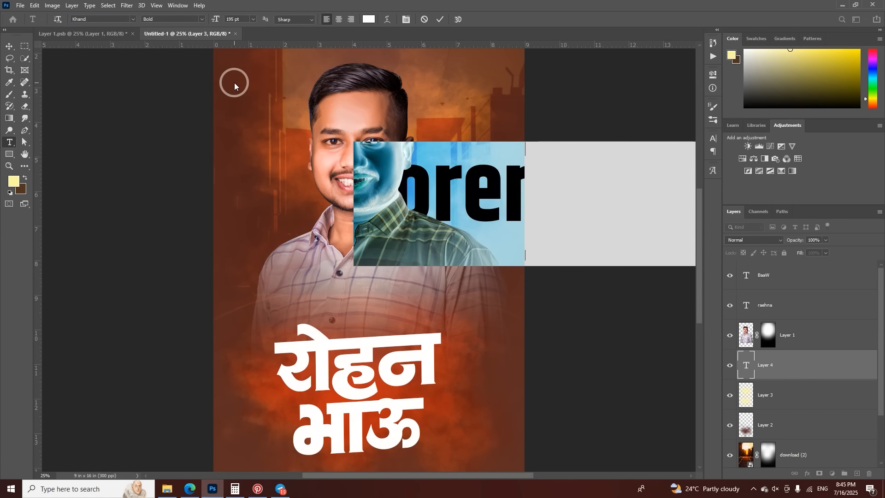
{"action": "key", "text": "BackSpace"}
{"action": "type", "text": "A"}
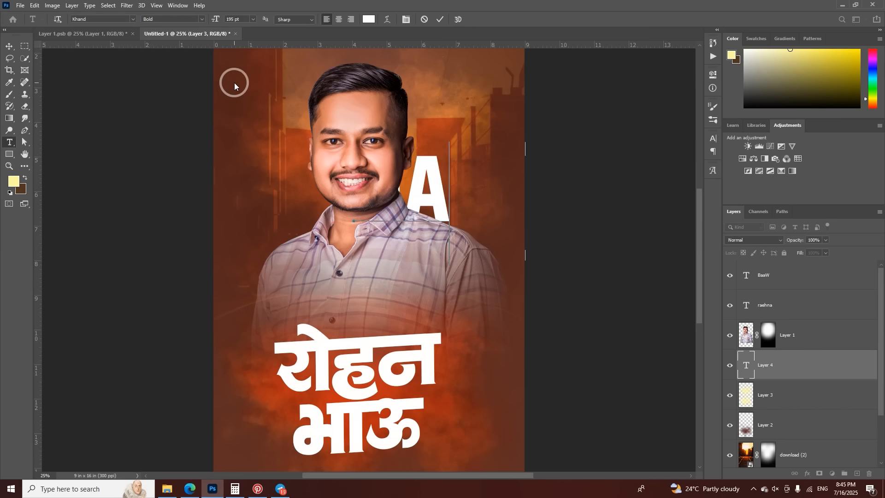
{"action": "type", "text": "PPY"}
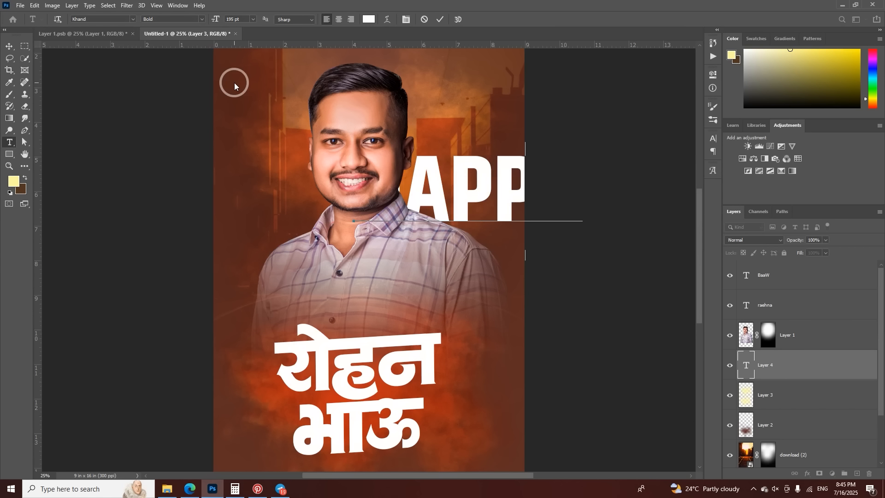
{"action": "key", "text": "Return"}
{"action": "type", "text": "BIR"}
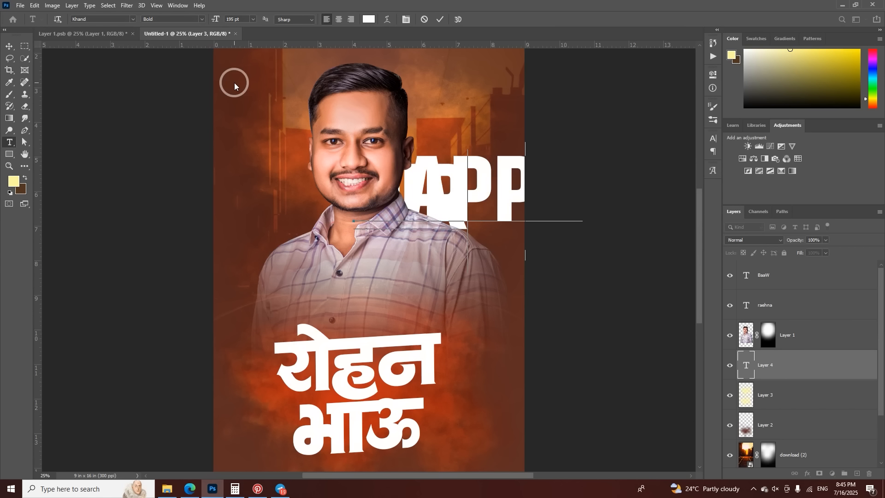
{"action": "type", "text": "THDAY"}
Step: Set the leading of the whole "HAPPY BIRTHDAY" text to 137 pt
{"action": "key", "text": "ctrl+a"}
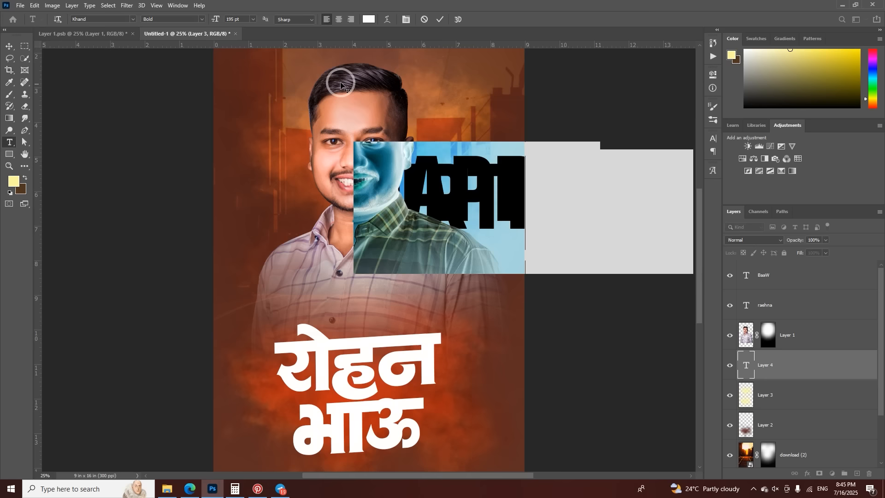
{"action": "left_click", "coordinate": [712, 138]}
{"action": "left_click", "coordinate": [679, 164]}
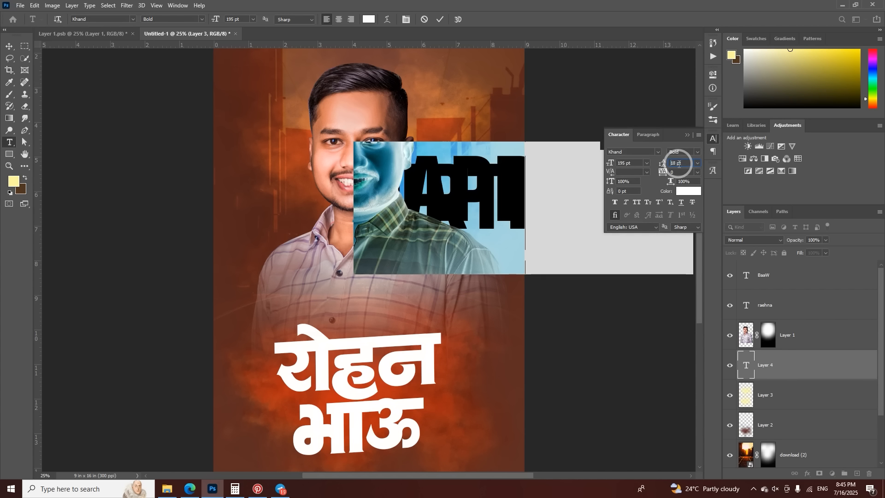
{"action": "scroll", "coordinate": [679, 164], "scroll_direction": "up", "scroll_amount": 15}
{"action": "left_click_drag", "start_coordinate": [662, 164], "coordinate": [689, 136]}
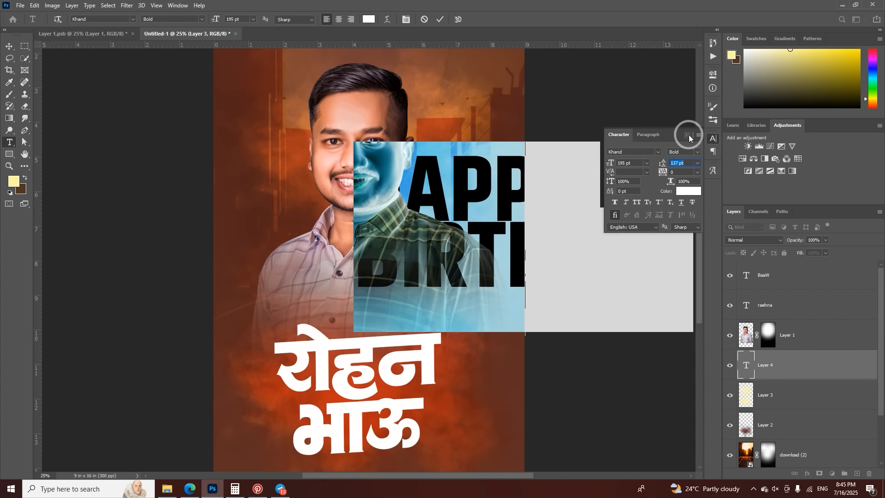
{"action": "left_click", "coordinate": [689, 136]}
Step: Move the "HAPPY BIRTHDAY" text across the upper part of the poster and hide the man's layer
{"action": "left_click", "coordinate": [8, 47]}
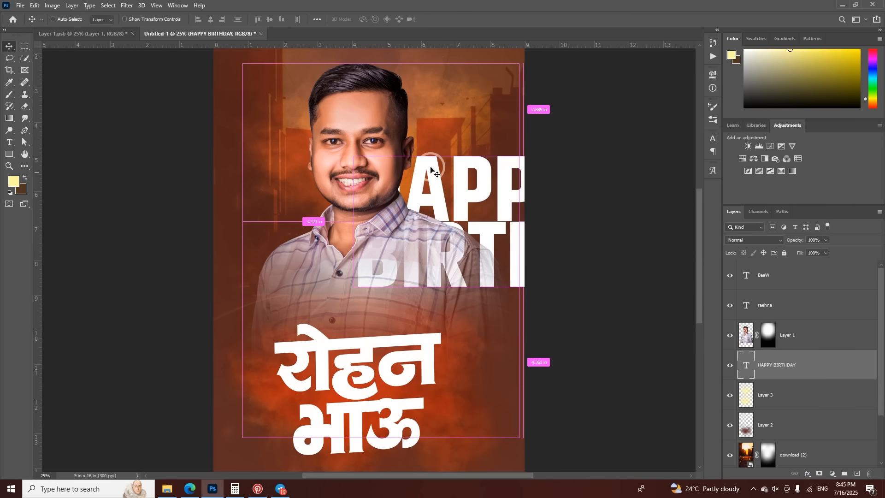
{"action": "left_click_drag", "start_coordinate": [484, 182], "coordinate": [373, 154]}
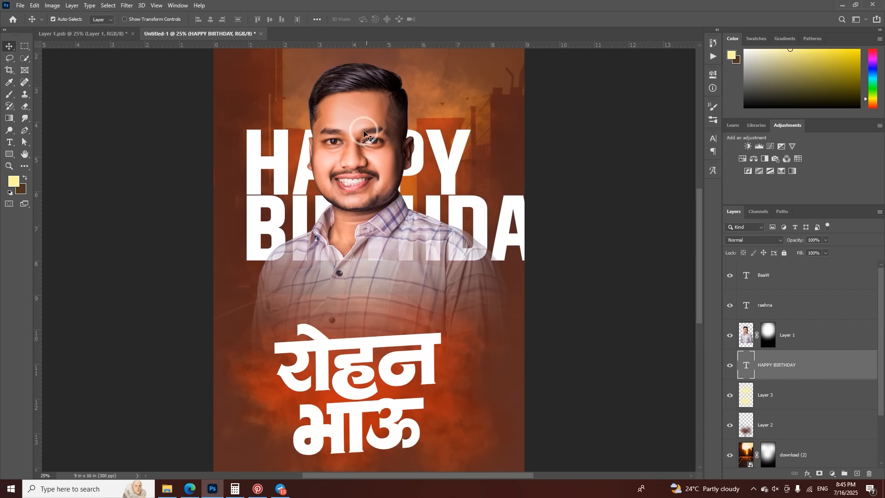
{"action": "left_click", "coordinate": [761, 345]}
{"action": "left_click", "coordinate": [726, 335]}
{"action": "left_click_drag", "start_coordinate": [452, 161], "coordinate": [445, 162]}
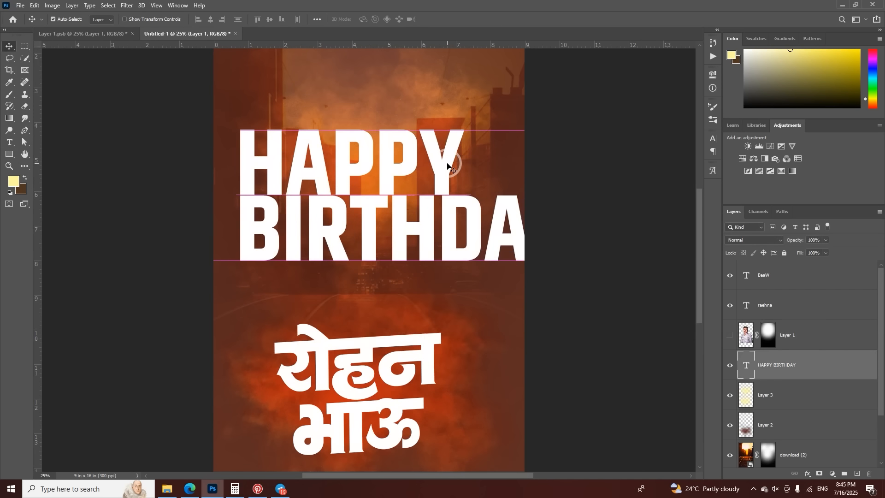
Step: Scale the "HAPPY BIRTHDAY" text down to about 123 pt so it fits the poster's width, and reposition it
{"action": "key", "text": "ctrl+t"}
{"action": "left_click_drag", "start_coordinate": [573, 206], "coordinate": [450, 201]}
{"action": "double_click", "coordinate": [395, 164]}
{"action": "left_click_drag", "start_coordinate": [365, 188], "coordinate": [395, 168]}
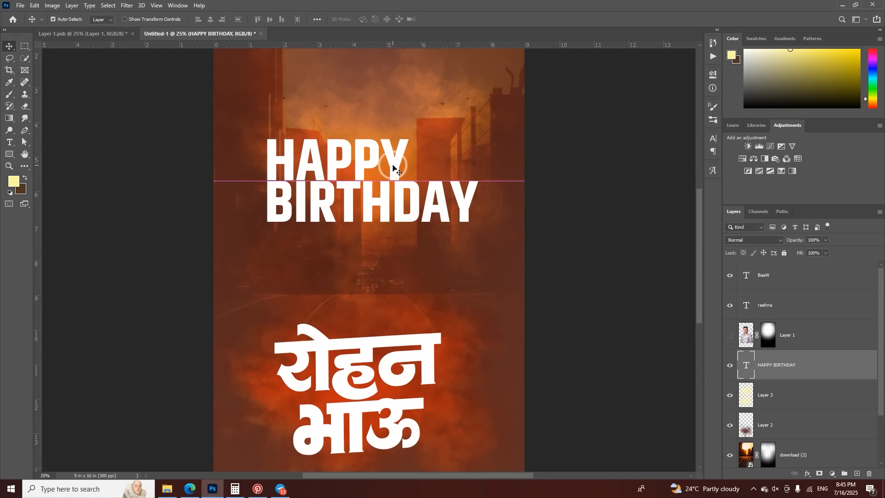
Step: Centre-align the two lines of "HAPPY BIRTHDAY" and move the text back to the middle of the poster
{"action": "double_click", "coordinate": [395, 167]}
{"action": "left_click", "coordinate": [339, 19]}
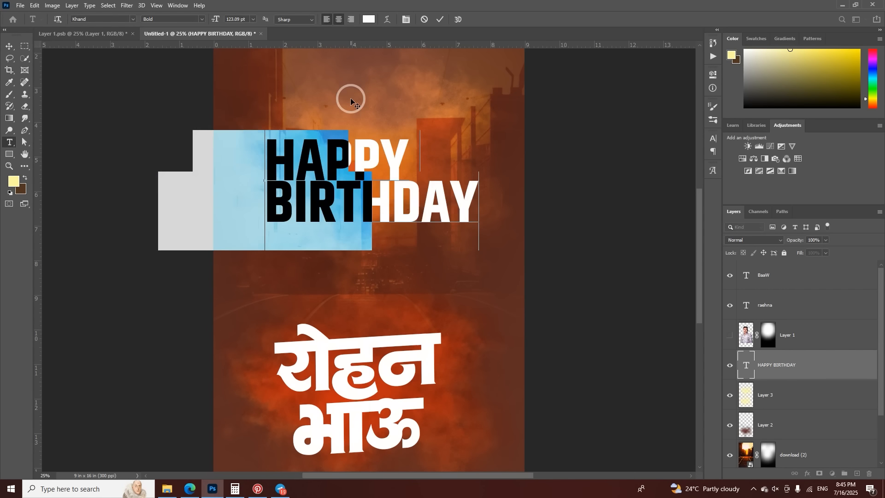
{"action": "left_click", "coordinate": [440, 19]}
{"action": "key", "text": "v"}
{"action": "left_click_drag", "start_coordinate": [295, 147], "coordinate": [400, 163]}
Step: Enlarge only the word "HAPPY" in the title so its width comes closer to that of "BIRTHDAY"
{"action": "double_click", "coordinate": [399, 163]}
{"action": "left_click_drag", "start_coordinate": [296, 146], "coordinate": [450, 153]}
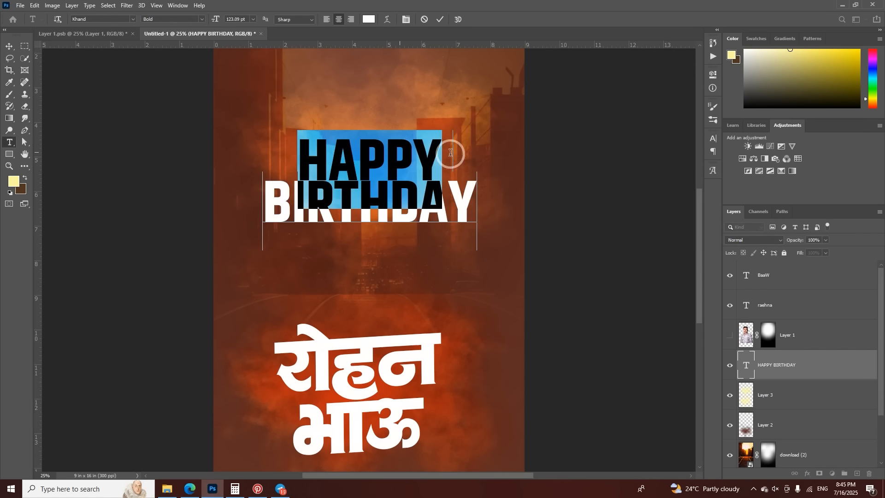
{"action": "scroll", "coordinate": [244, 21], "scroll_direction": "up", "scroll_amount": 20}
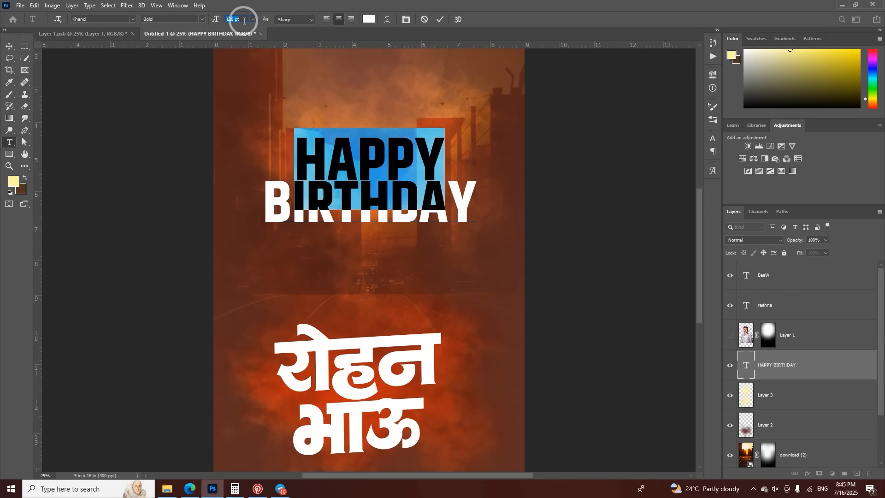
{"action": "left_click", "coordinate": [441, 19]}
Step: Set the leading of the whole "HAPPY BIRTHDAY" text to 89 pt
{"action": "double_click", "coordinate": [346, 194]}
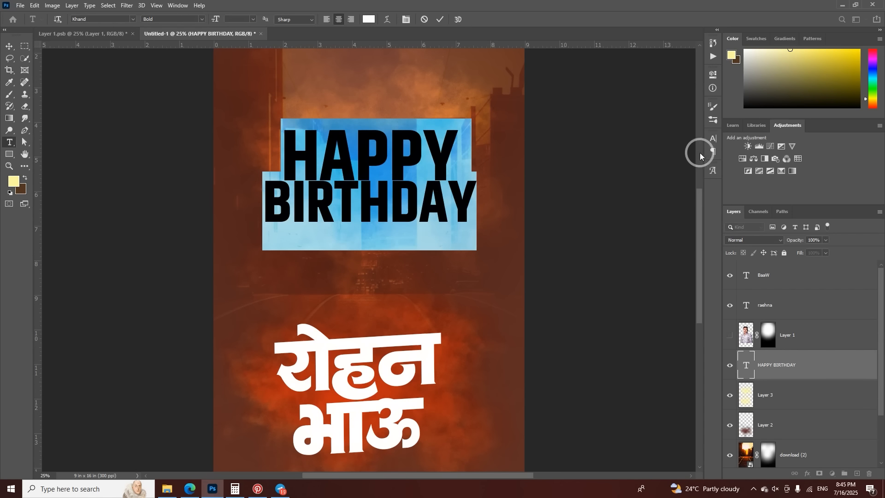
{"action": "left_click", "coordinate": [712, 138]}
{"action": "left_click", "coordinate": [679, 163]}
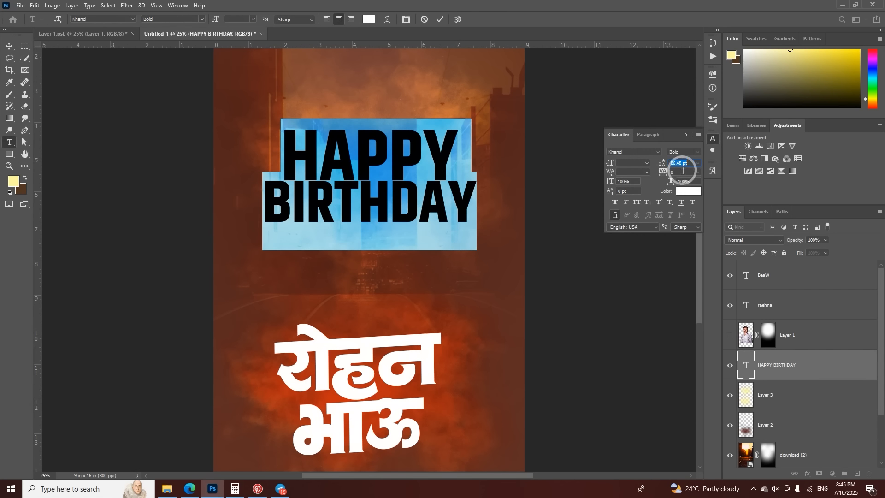
{"action": "scroll", "coordinate": [684, 165], "scroll_direction": "up", "scroll_amount": 3}
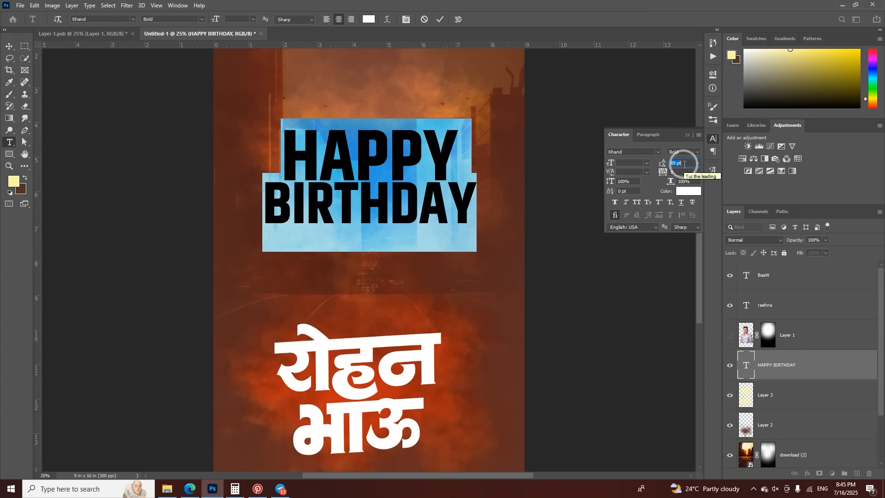
{"action": "left_click", "coordinate": [687, 137]}
{"action": "left_click", "coordinate": [440, 19]}
{"action": "key", "text": "v"}
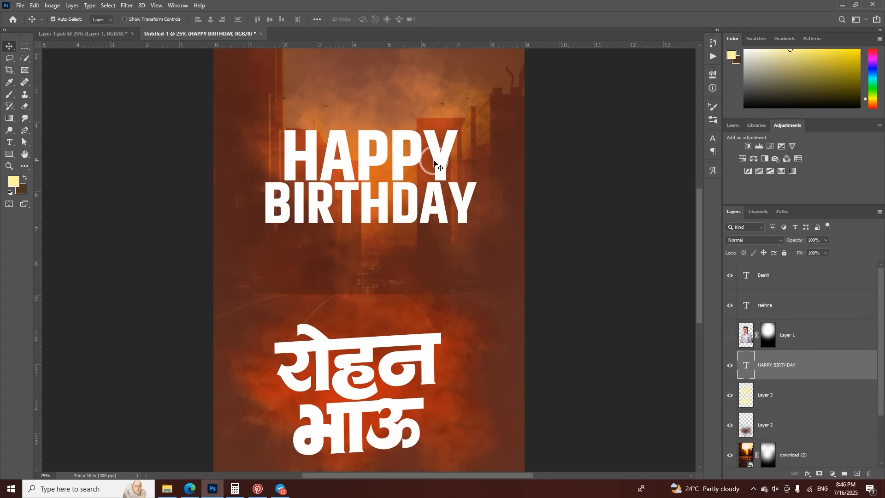
Step: Move the "HAPPY BIRTHDAY" text onto the poster's vertical centre line and blend it with Overlay at 66% opacity
{"action": "key", "text": "ctrl+minus"}
{"action": "left_click_drag", "start_coordinate": [414, 193], "coordinate": [415, 181]}
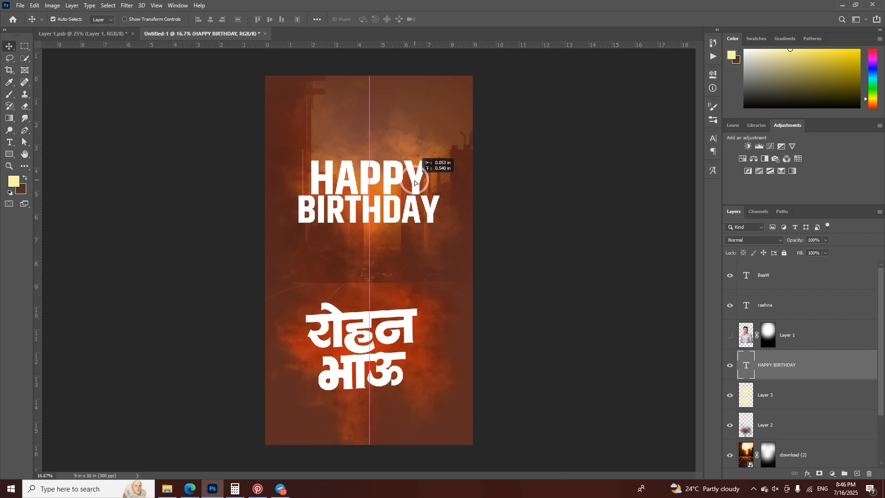
{"action": "left_click", "coordinate": [753, 240]}
{"action": "left_click", "coordinate": [736, 352]}
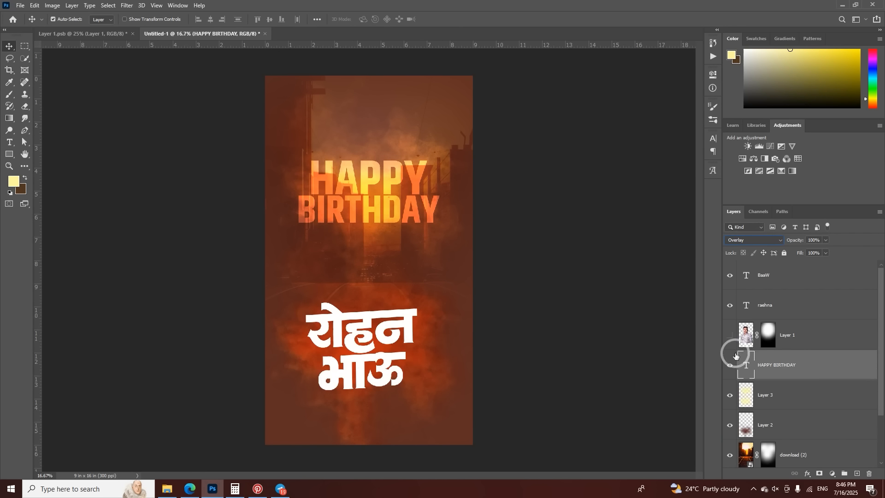
{"action": "left_click_drag", "start_coordinate": [796, 240], "coordinate": [782, 245]}
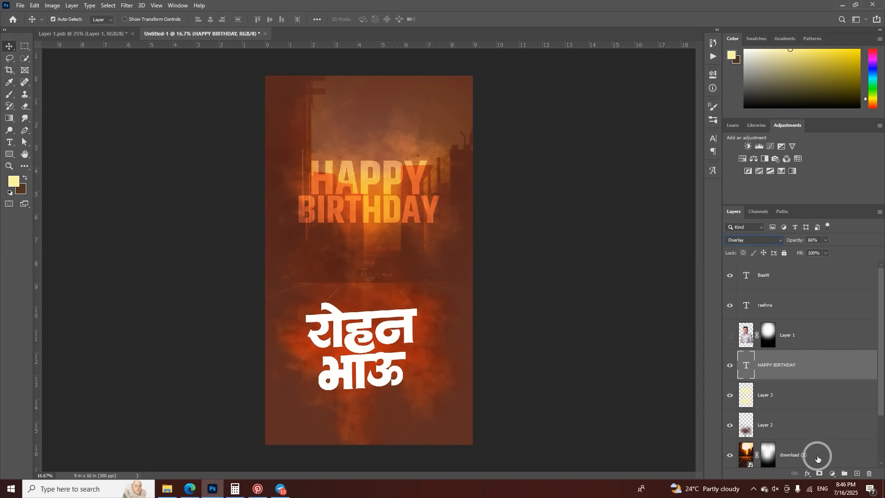
Step: Add a black layer mask to the "HAPPY BIRTHDAY" text and paint its upper part back in with a large soft white brush
{"action": "left_click", "coordinate": [819, 473], "text": "alt"}
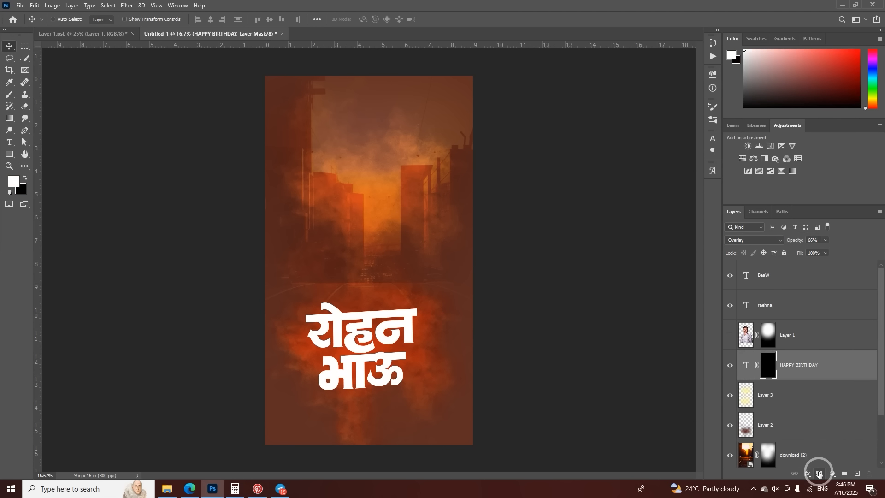
{"action": "key", "text": "ctrl+i"}
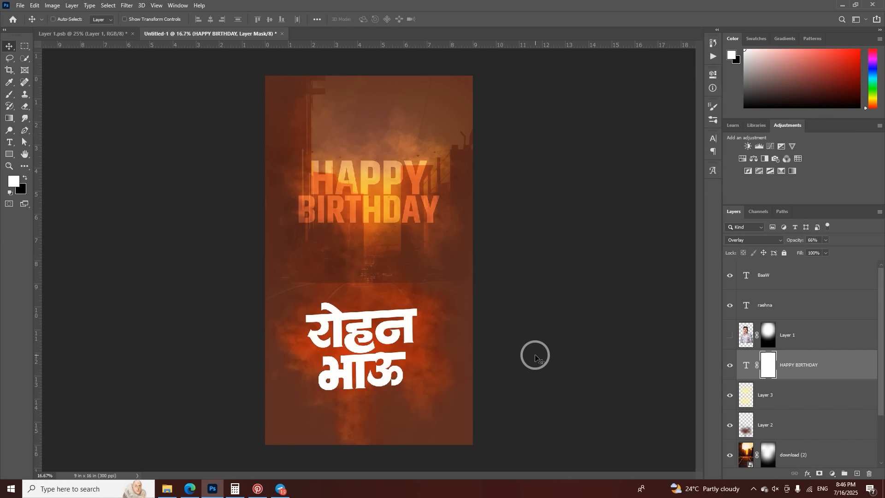
{"action": "key", "text": "ctrl+i"}
{"action": "left_click", "coordinate": [9, 94]}
{"action": "right_click", "coordinate": [360, 145]}
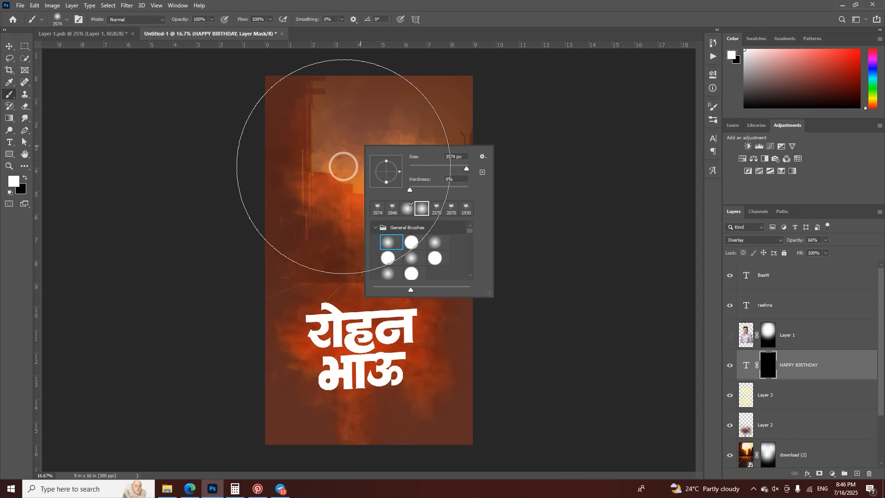
{"action": "mouse_move", "coordinate": [389, 135]}
{"action": "left_mouse_down"}
{"action": "mouse_move", "coordinate": [282, 151]}
{"action": "mouse_move", "coordinate": [345, 156]}
{"action": "mouse_move", "coordinate": [300, 159]}
{"action": "mouse_move", "coordinate": [281, 172]}
{"action": "mouse_move", "coordinate": [291, 174]}
{"action": "left_mouse_up"}
{"action": "mouse_move", "coordinate": [326, 132]}
{"action": "left_mouse_down"}
{"action": "mouse_move", "coordinate": [345, 134]}
{"action": "mouse_move", "coordinate": [352, 114]}
{"action": "mouse_move", "coordinate": [340, 111]}
{"action": "mouse_move", "coordinate": [367, 123]}
{"action": "mouse_move", "coordinate": [350, 134]}
{"action": "mouse_move", "coordinate": [484, 199]}
{"action": "mouse_move", "coordinate": [459, 197]}
{"action": "left_mouse_up"}
Step: Scale the masked "HAPPY BIRTHDAY" text to about 122% and, with the man's layer shown again, move it up behind his head
{"action": "key", "text": "ctrl+t"}
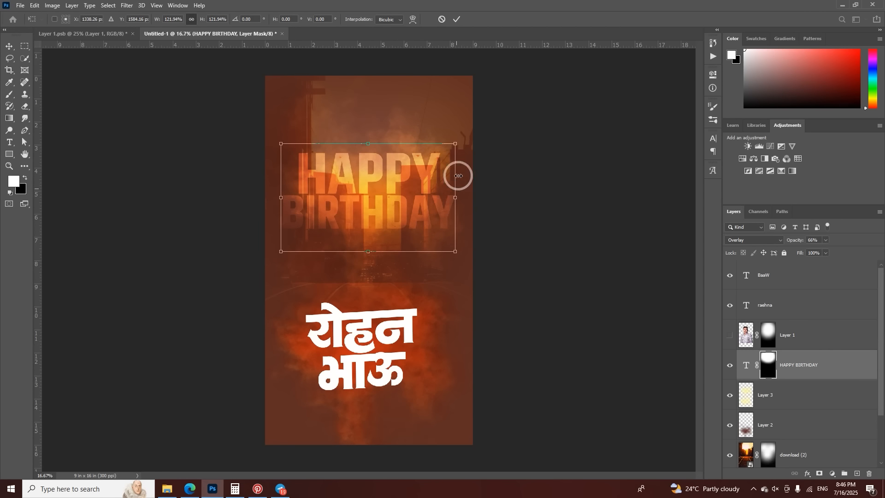
{"action": "left_click", "coordinate": [456, 19]}
{"action": "left_click", "coordinate": [730, 344]}
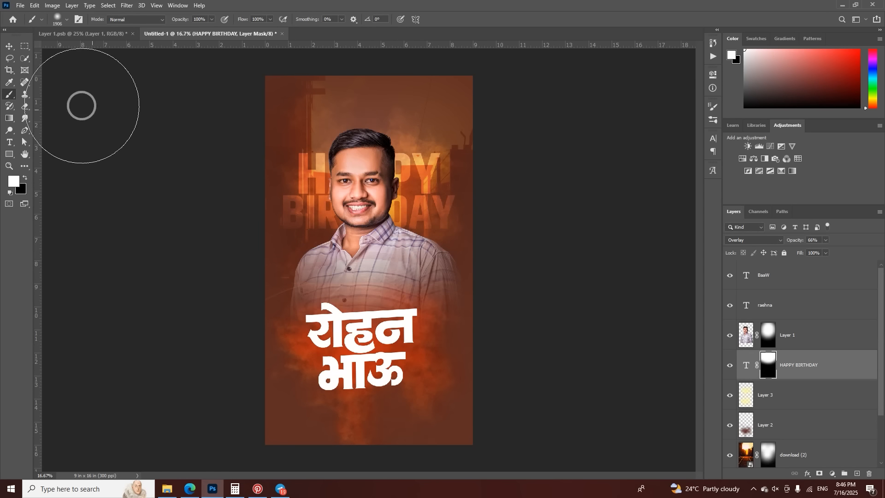
{"action": "left_click", "coordinate": [9, 47]}
{"action": "left_click_drag", "start_coordinate": [417, 158], "coordinate": [417, 137]}
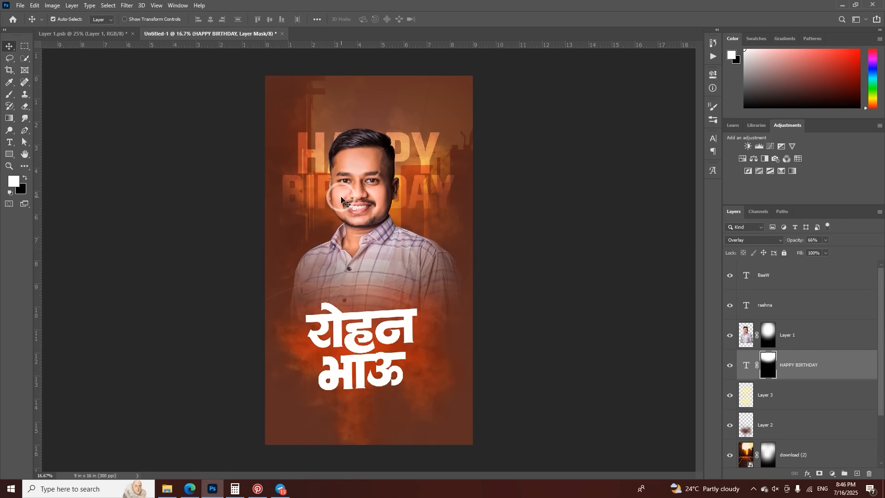
Step: Warm the man's layer with a midtone Color Balance of +31 towards red and -8 towards yellow
{"action": "left_click", "coordinate": [346, 199]}
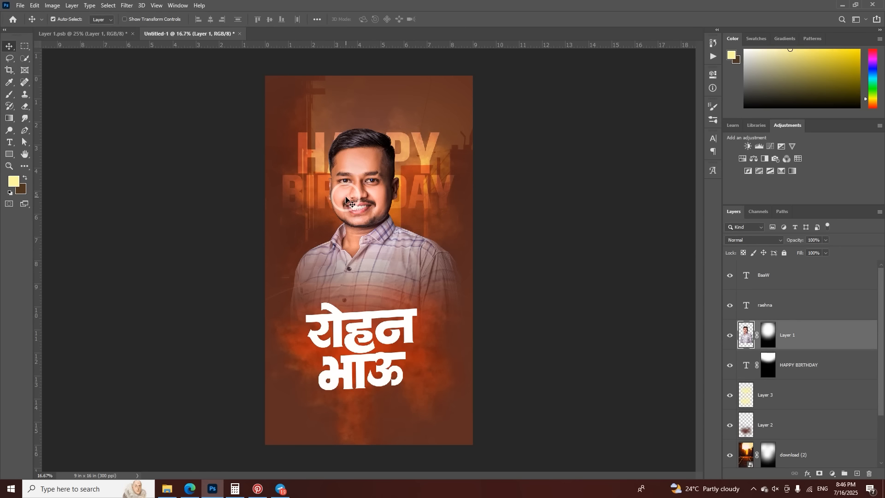
{"action": "left_click", "coordinate": [374, 210]}
{"action": "key", "text": "ctrl+b"}
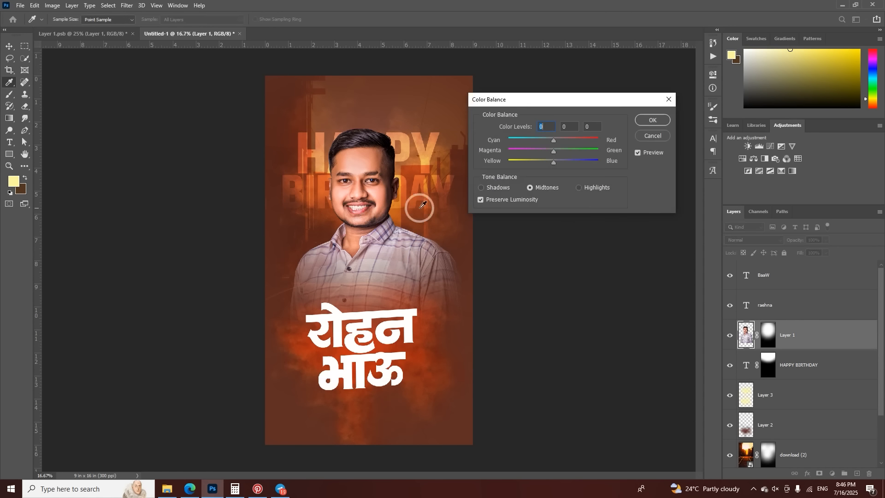
{"action": "left_click", "coordinate": [650, 136]}
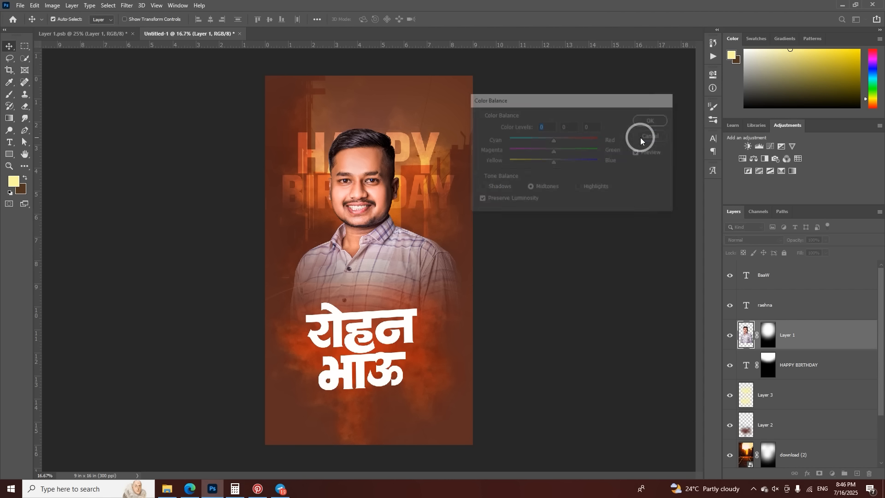
{"action": "left_click", "coordinate": [53, 6]}
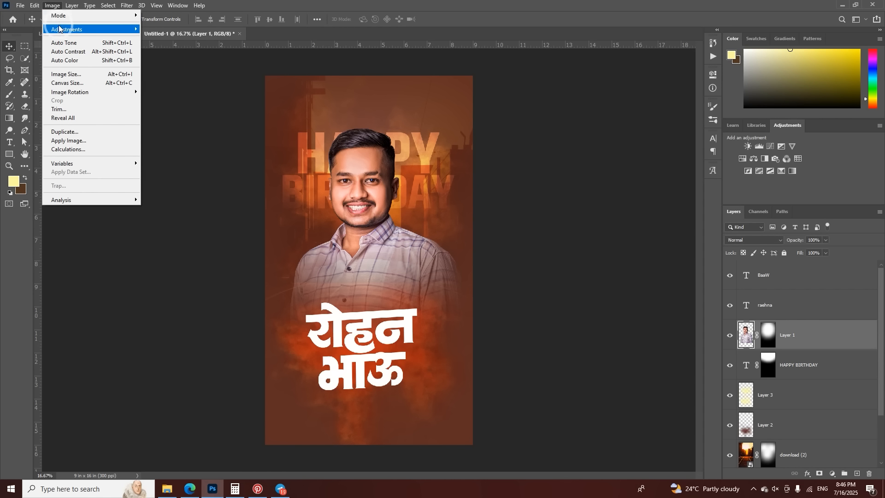
{"action": "mouse_move", "coordinate": [69, 29]}
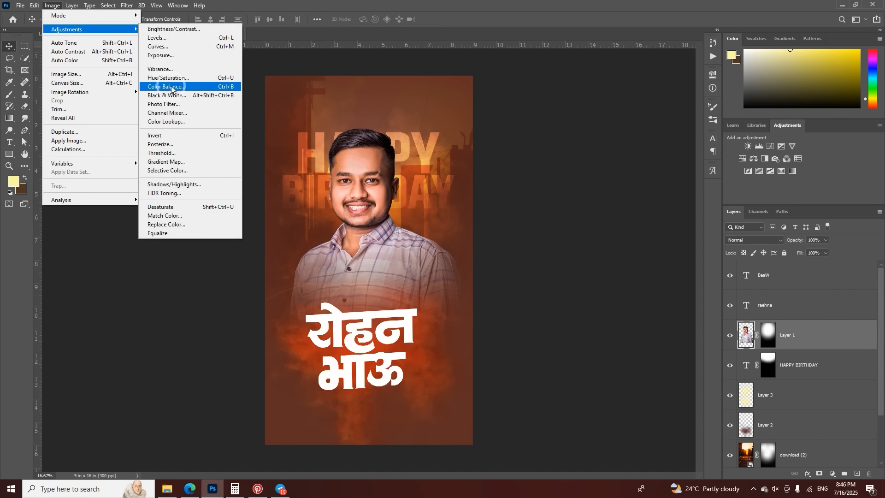
{"action": "left_click", "coordinate": [229, 90]}
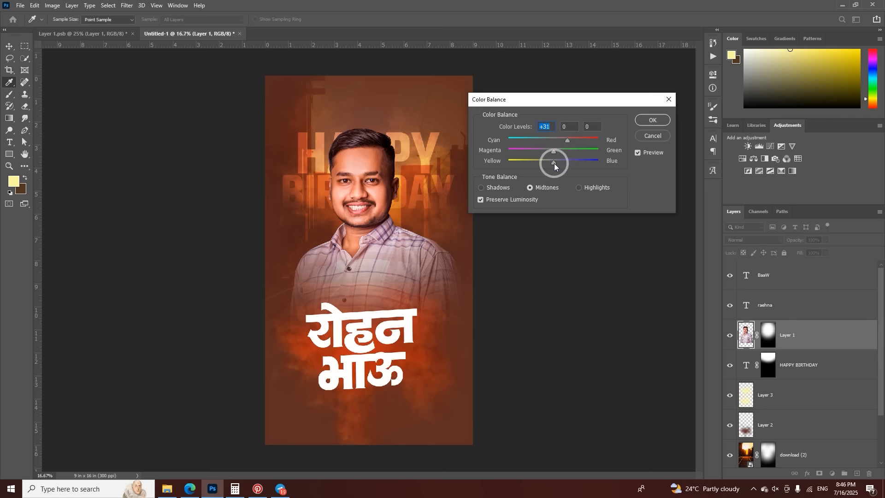
{"action": "left_click_drag", "start_coordinate": [554, 162], "coordinate": [551, 164]}
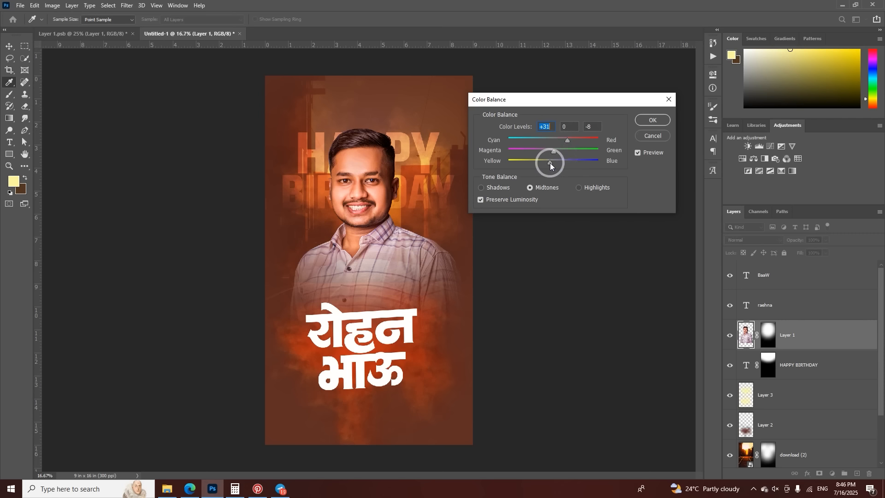
{"action": "left_click", "coordinate": [666, 120]}
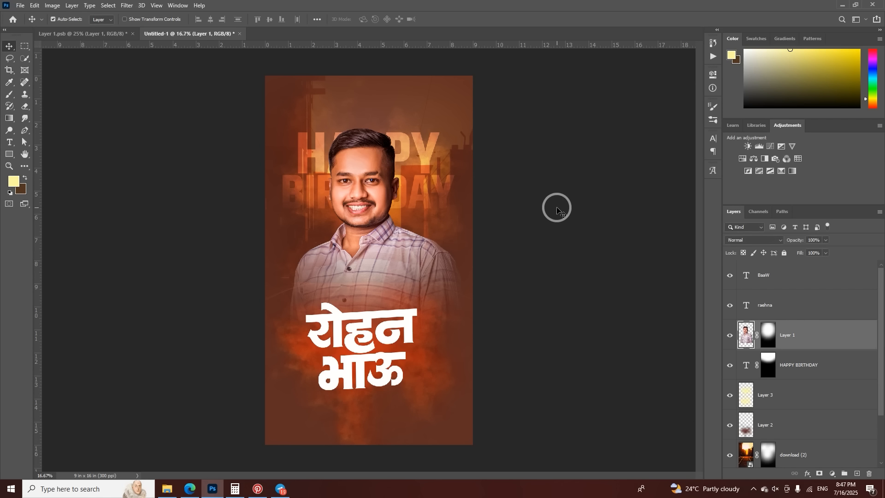
Step: Select the two Devanagari title text layers and put them into a layer group
{"action": "key", "text": "ctrl+plus"}
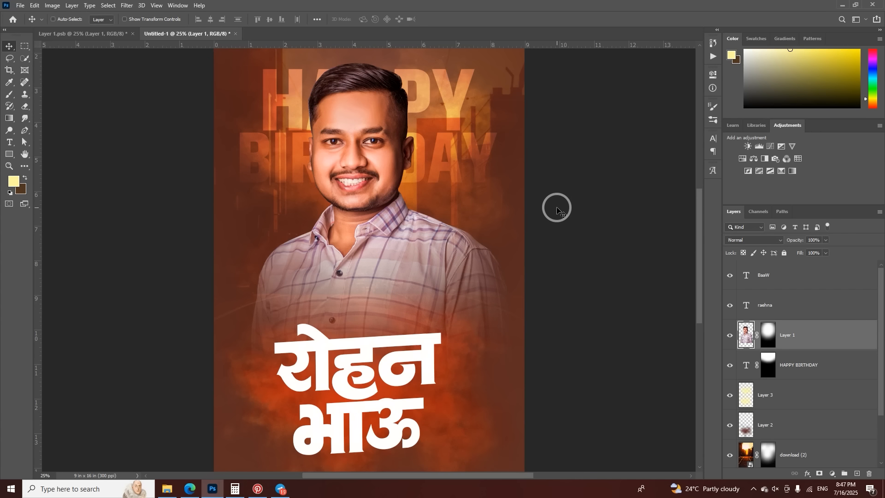
{"action": "key", "text": "ctrl+minus"}
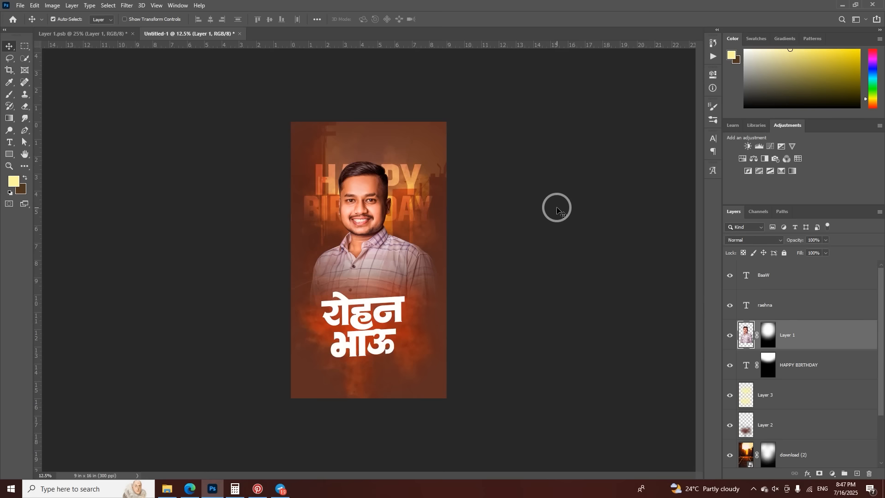
{"action": "left_click", "coordinate": [399, 301]}
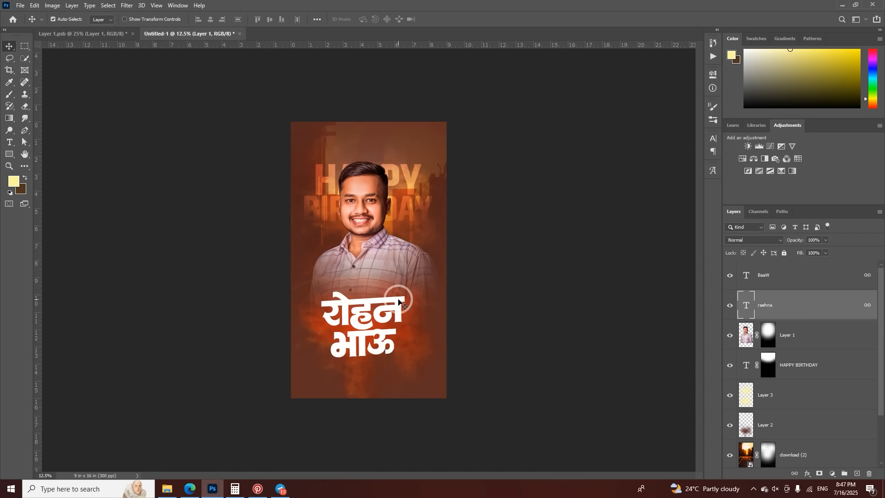
{"action": "left_click", "coordinate": [756, 283], "text": "shift"}
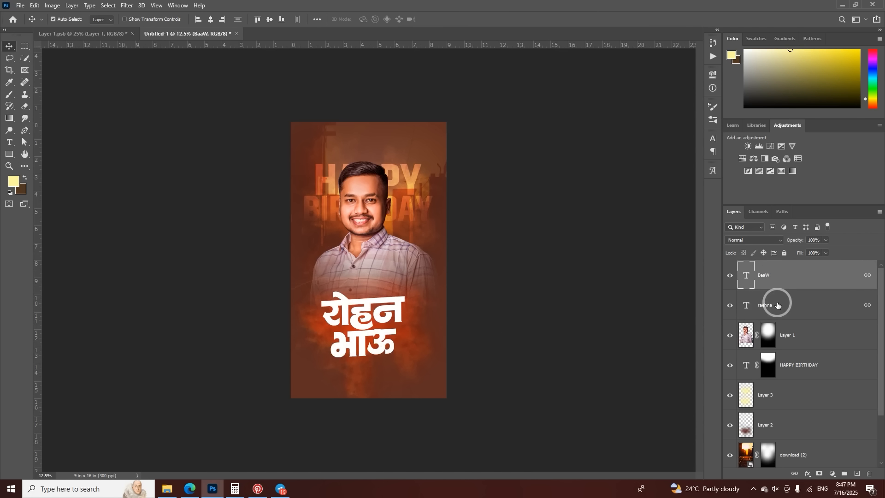
{"action": "left_click", "coordinate": [847, 472]}
Step: Switch to Pinterest, browse the related background images, open the golden forest sunrays image and start a new search
{"action": "left_click", "coordinate": [258, 489]}
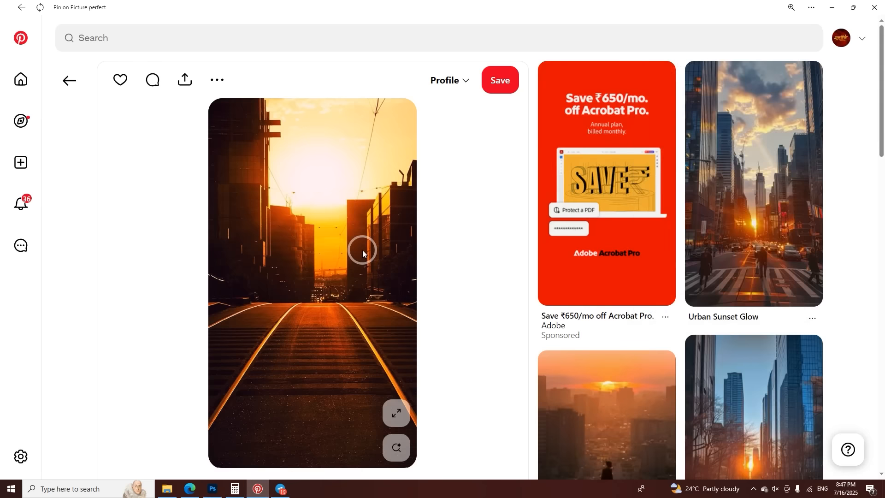
{"action": "scroll", "coordinate": [362, 250], "scroll_direction": "down", "scroll_amount": 10}
{"action": "scroll", "coordinate": [364, 254], "scroll_direction": "down", "scroll_amount": 6}
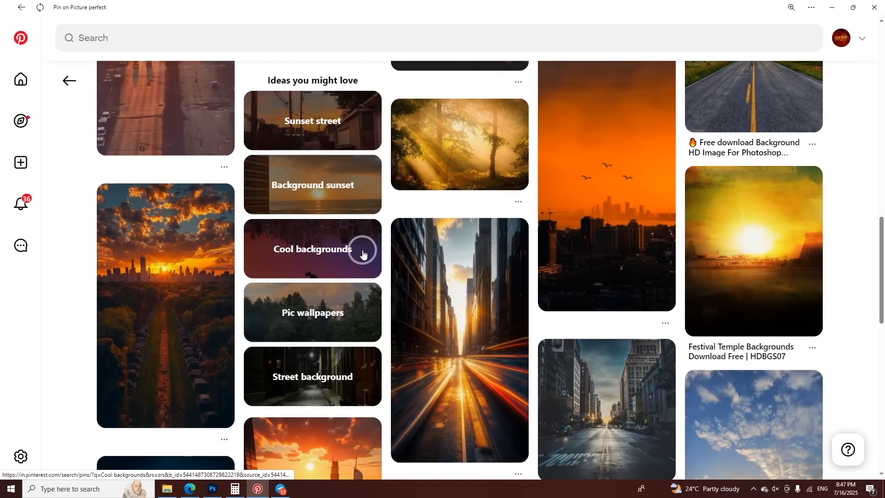
{"action": "scroll", "coordinate": [363, 255], "scroll_direction": "up", "scroll_amount": 5}
{"action": "left_click", "coordinate": [451, 116]}
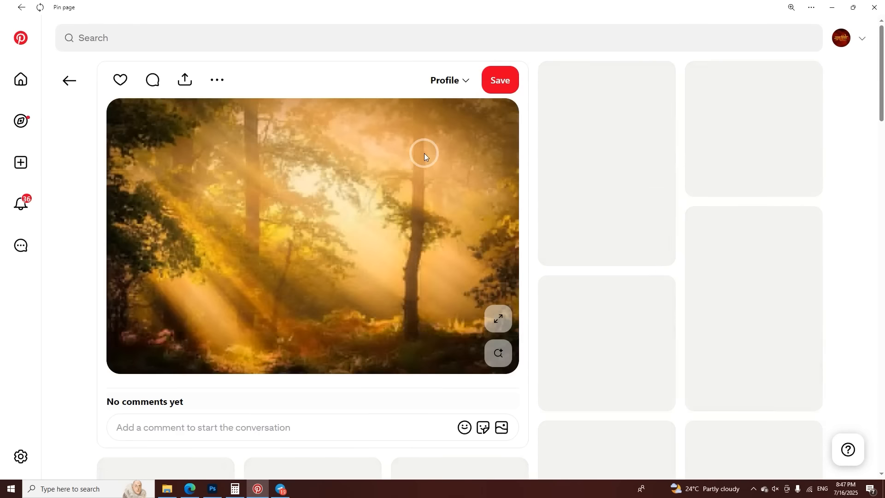
{"action": "left_click", "coordinate": [295, 40]}
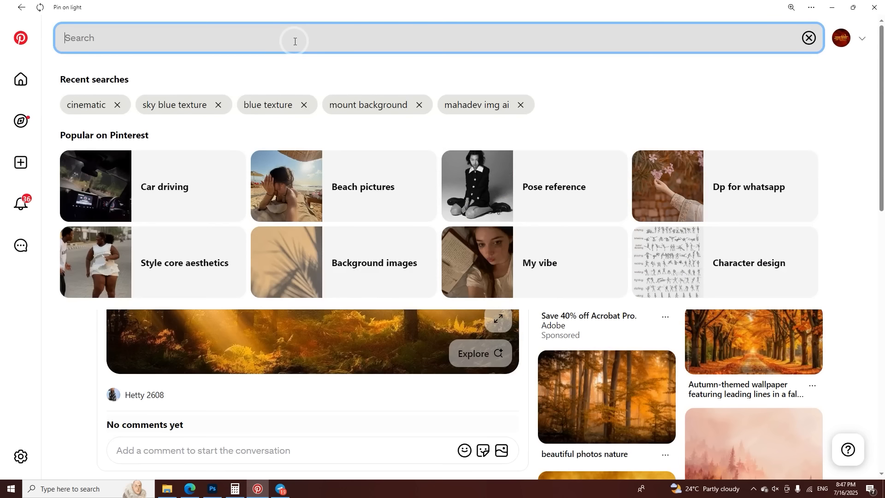
Step: Search Pinterest for "sunlight" and download the AI-generated dramatic sky image with clouds and sun rays
{"action": "type", "text": "sunlight"}
{"action": "key", "text": "Return"}
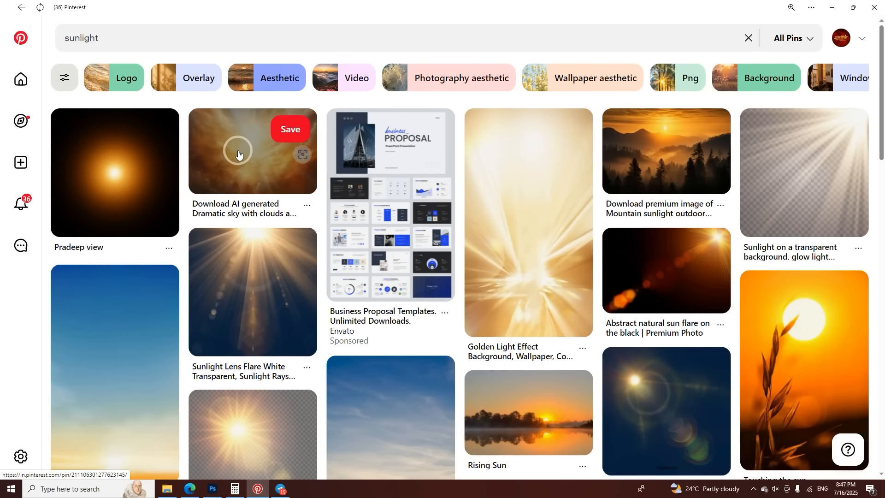
{"action": "left_click", "coordinate": [233, 133]}
{"action": "left_click", "coordinate": [227, 80]}
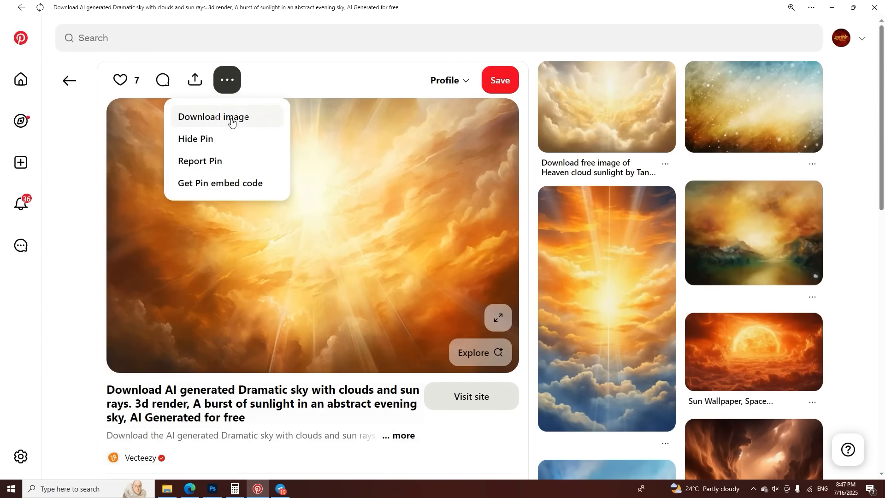
{"action": "left_click", "coordinate": [231, 121]}
Step: Switch to Photoshop and place the downloaded sunlight sky image as an embedded object in the birthday poster
{"action": "left_click", "coordinate": [212, 488]}
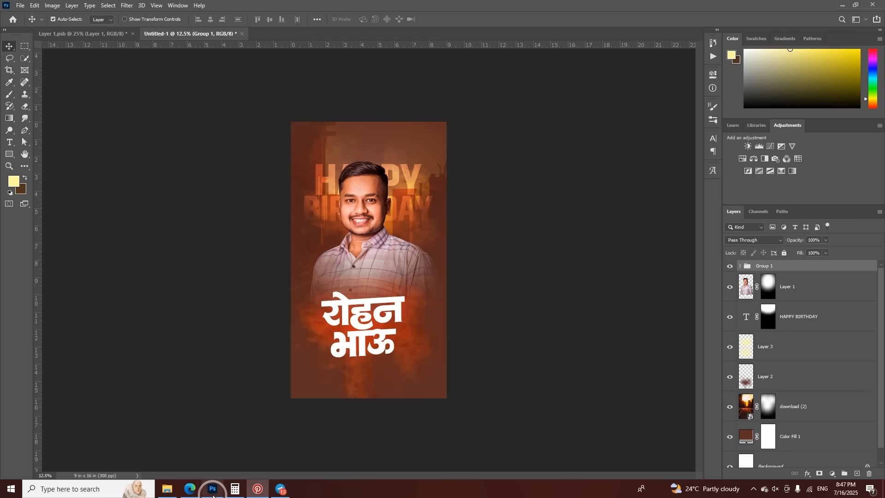
{"action": "left_click", "coordinate": [20, 5]}
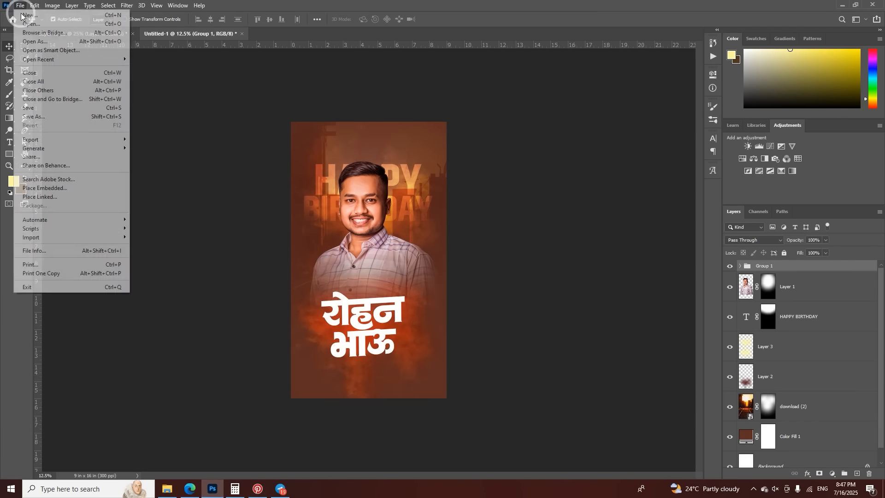
{"action": "left_click", "coordinate": [98, 188]}
{"action": "double_click", "coordinate": [104, 89]}
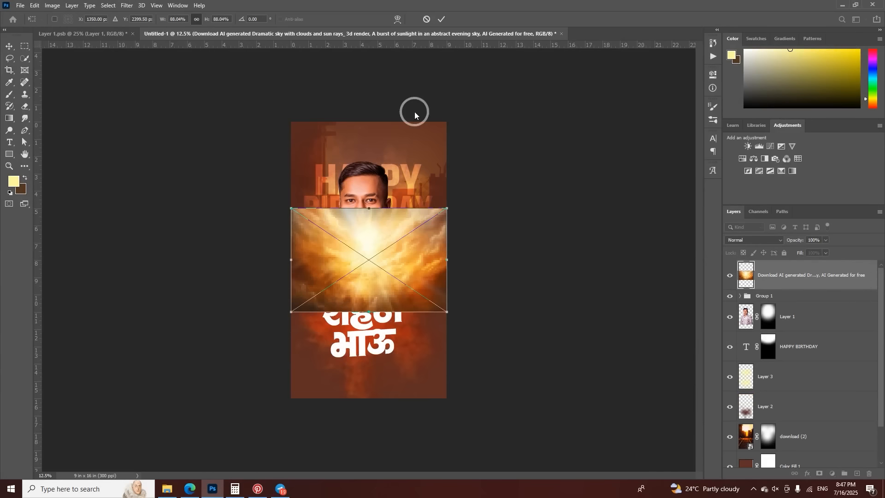
{"action": "left_click", "coordinate": [440, 19]}
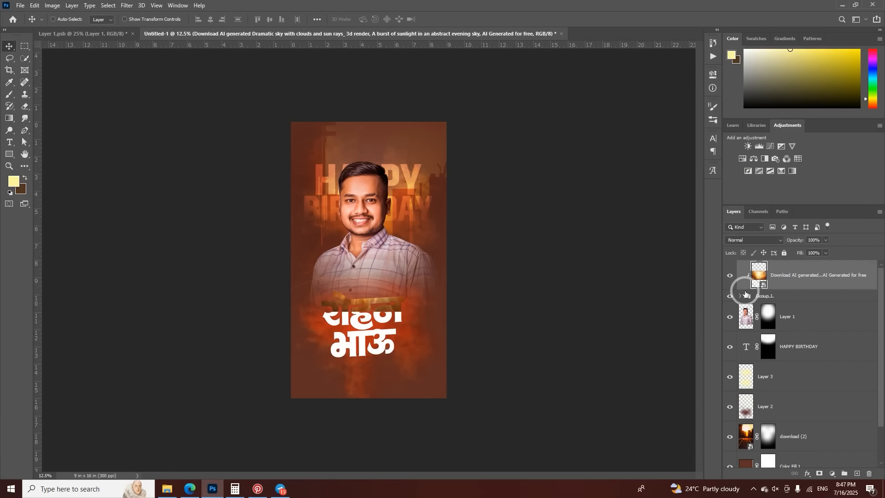
Step: Clip the sky image to the name lettering group and enlarge it to about 161% so it covers all the letters
{"action": "right_click", "coordinate": [780, 280]}
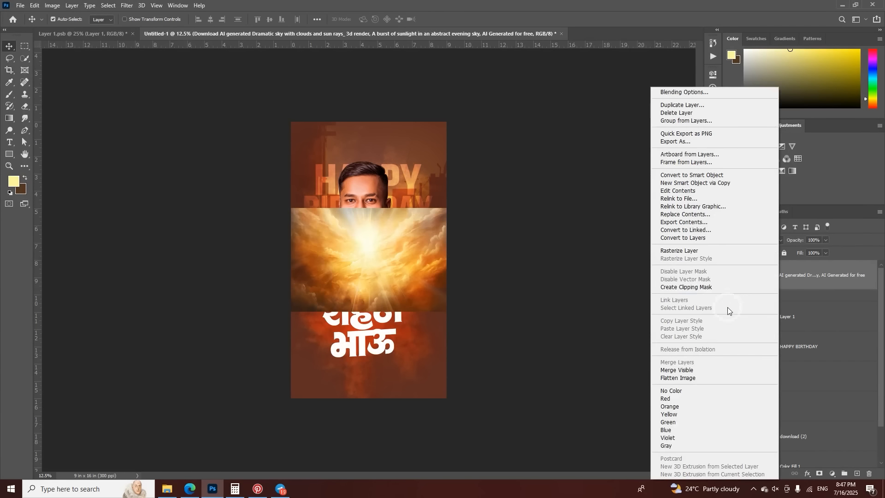
{"action": "left_click", "coordinate": [688, 287]}
{"action": "key", "text": "ctrl+t"}
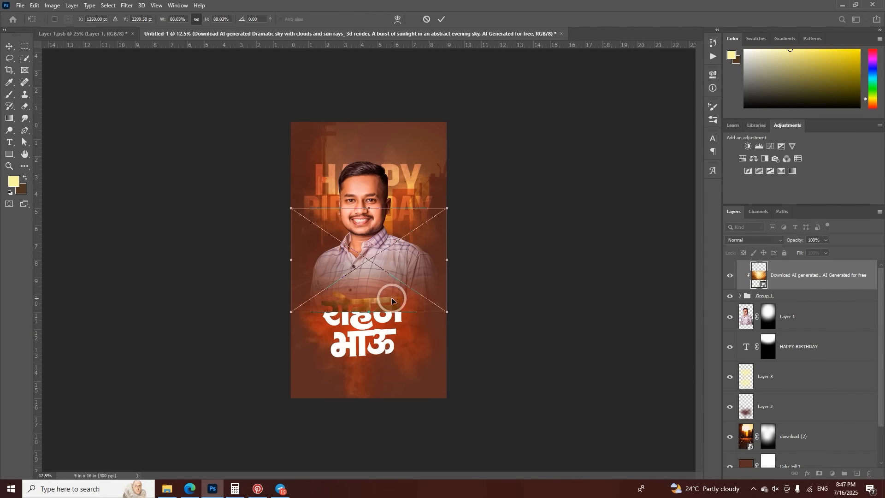
{"action": "left_click_drag", "start_coordinate": [371, 311], "coordinate": [387, 410]}
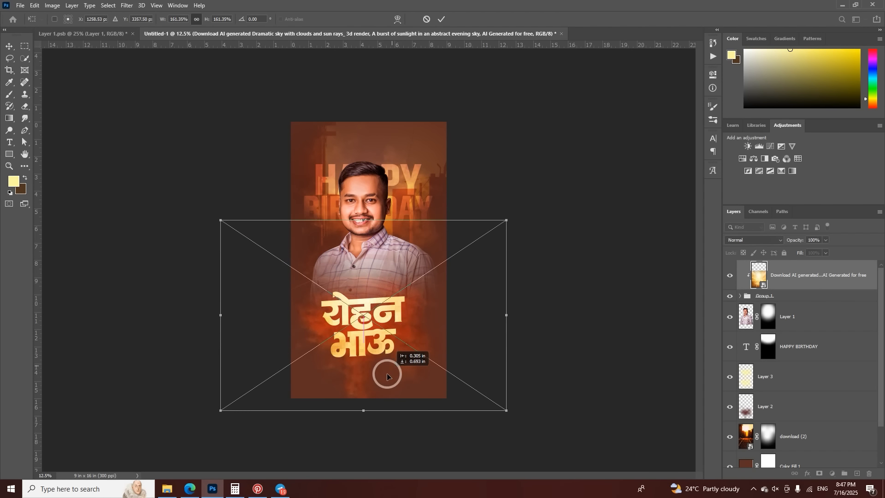
{"action": "left_click", "coordinate": [441, 19]}
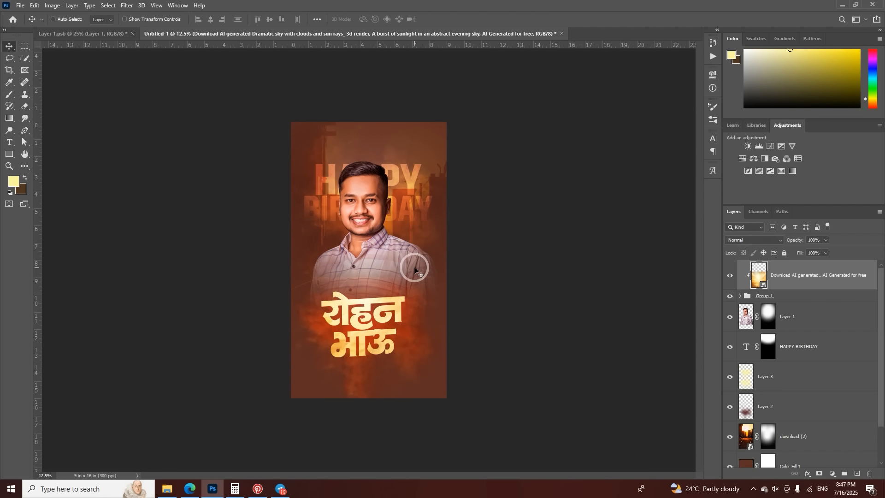
Step: Examine the golden sky texture on the name lettering and the whole poster at several magnifications
{"action": "key", "text": "ctrl+plus"}
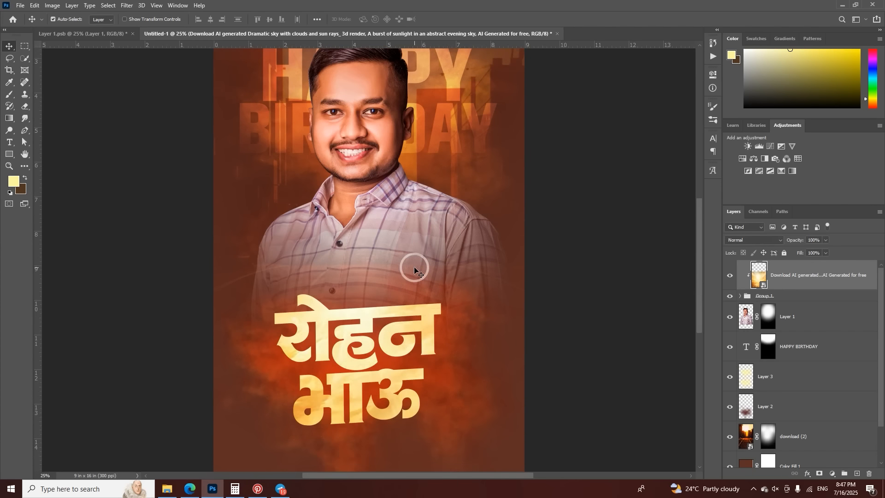
{"action": "scroll", "coordinate": [415, 269], "scroll_direction": "down", "scroll_amount": 2}
{"action": "scroll", "coordinate": [415, 270], "scroll_direction": "up", "scroll_amount": 4}
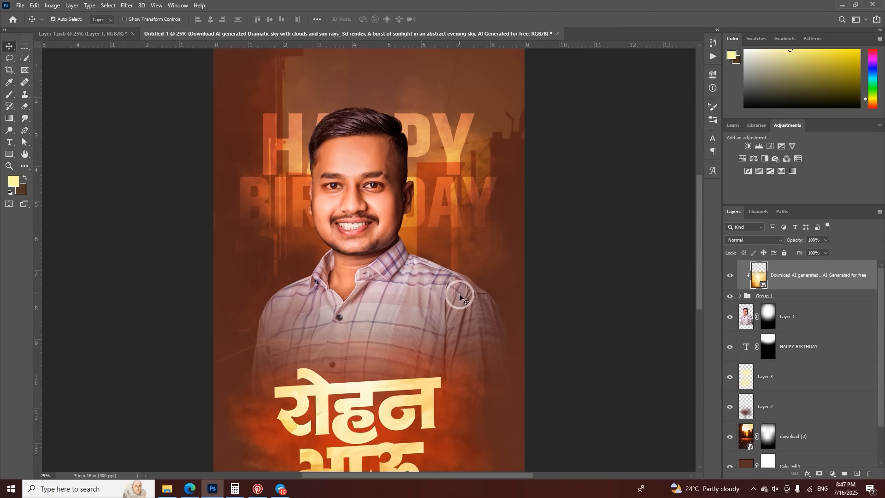
{"action": "scroll", "coordinate": [458, 298], "scroll_direction": "up", "scroll_amount": 2}
{"action": "key", "text": "ctrl+minus"}
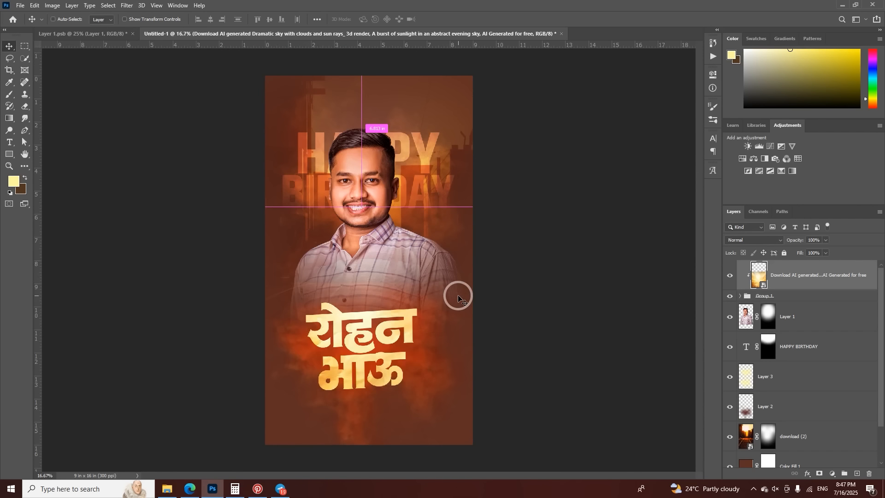
{"action": "key", "text": "ctrl+minus"}
{"action": "key", "text": "ctrl+plus"}
{"action": "key", "text": "ctrl+plus"}
{"action": "key", "text": "ctrl+minus"}
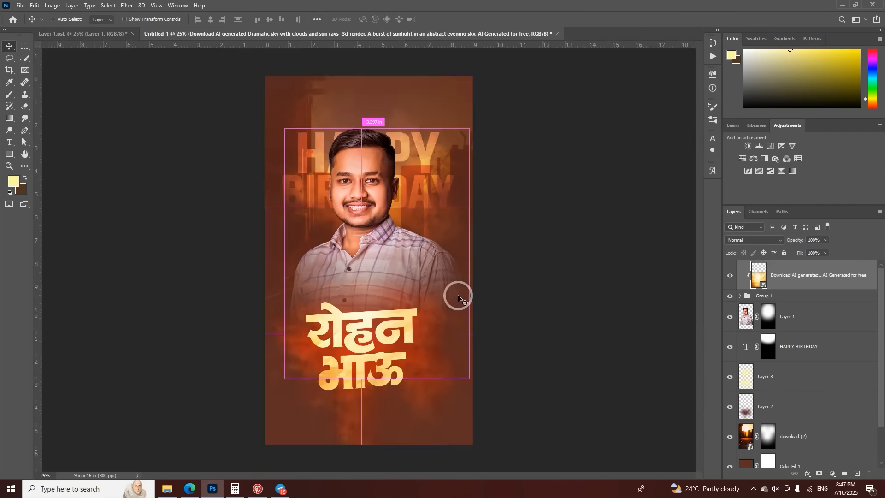
{"action": "key", "text": "ctrl+plus"}
{"action": "key", "text": "ctrl+plus"}
{"action": "key", "text": "ctrl+minus"}
{"action": "key", "text": "ctrl+minus"}
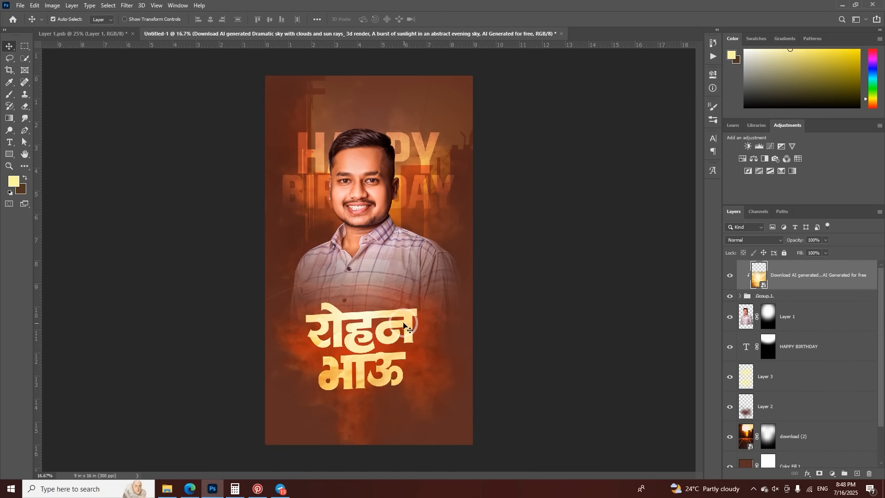
Step: Add a drop shadow with a distance of 40 px to the name lettering group
{"action": "left_click", "coordinate": [408, 325]}
{"action": "left_click", "coordinate": [740, 296]}
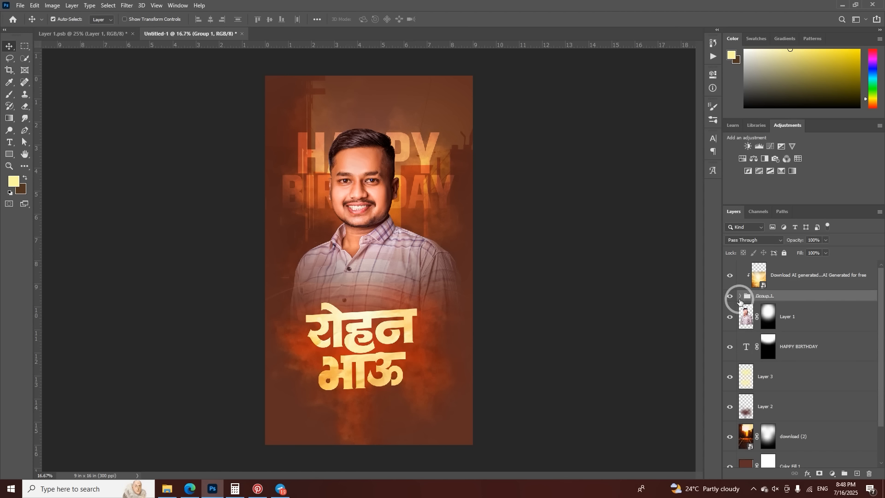
{"action": "left_click", "coordinate": [732, 298]}
{"action": "left_click", "coordinate": [731, 297]}
{"action": "right_click", "coordinate": [745, 295]}
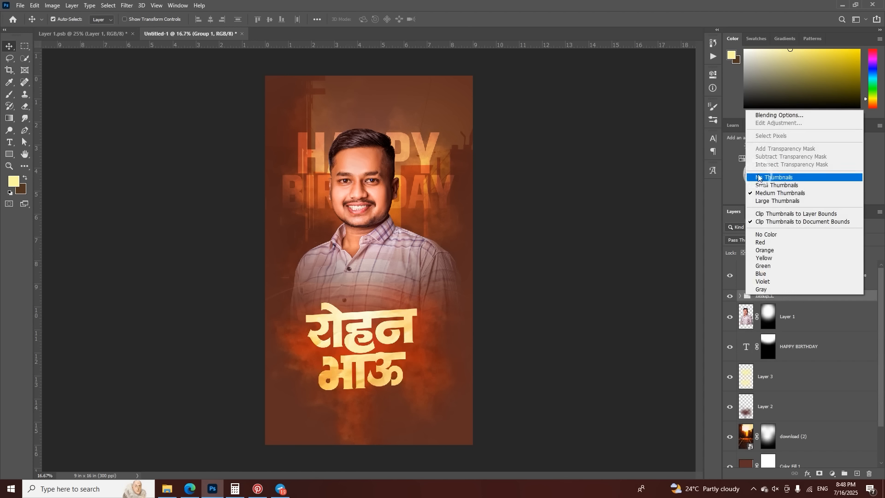
{"action": "left_click", "coordinate": [755, 115]}
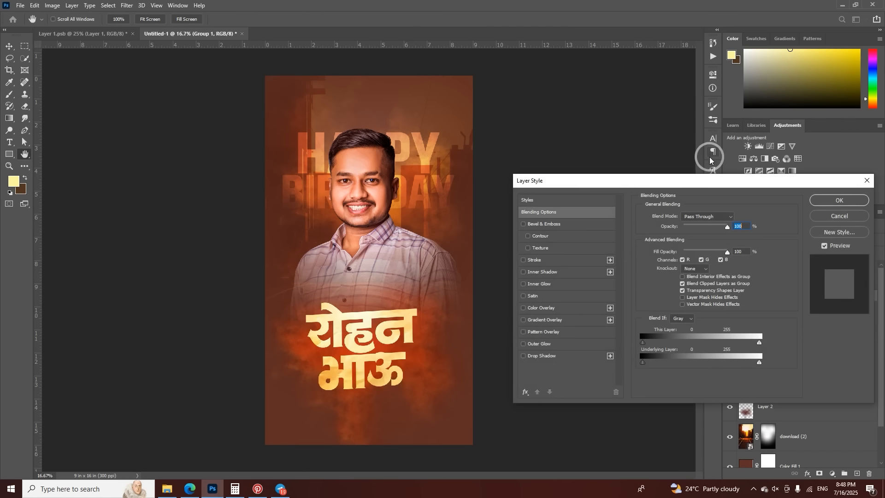
{"action": "left_click", "coordinate": [547, 356]}
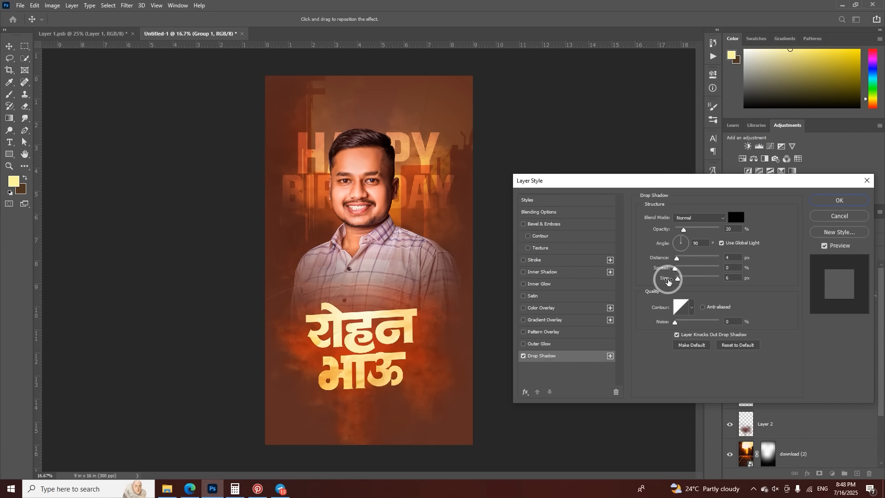
{"action": "left_click_drag", "start_coordinate": [678, 260], "coordinate": [693, 261]}
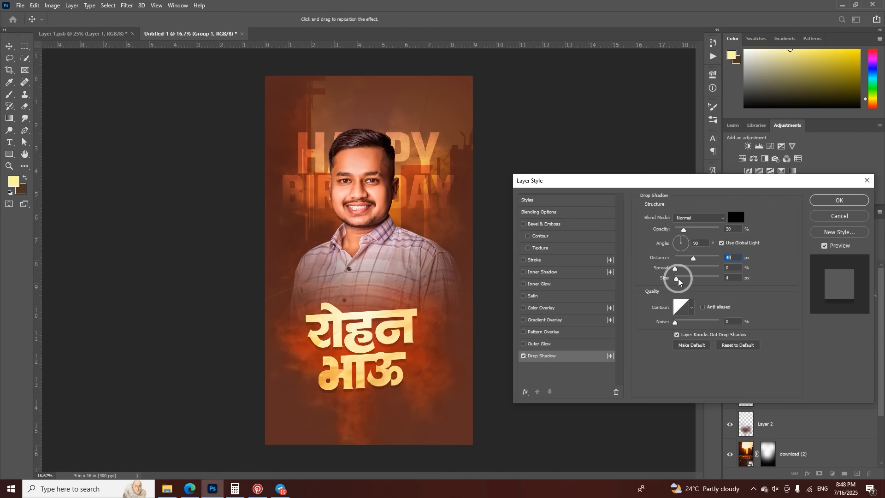
Step: Add a white Linear Dodge (Add) inner shadow to the name lettering group with increased distance and size, and apply the layer style
{"action": "left_click", "coordinate": [548, 273]}
{"action": "left_click", "coordinate": [682, 226]}
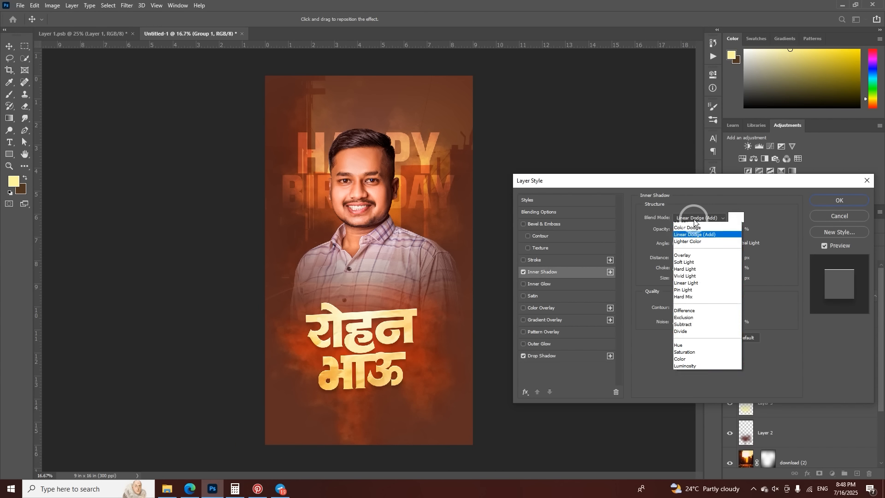
{"action": "left_click", "coordinate": [694, 309]}
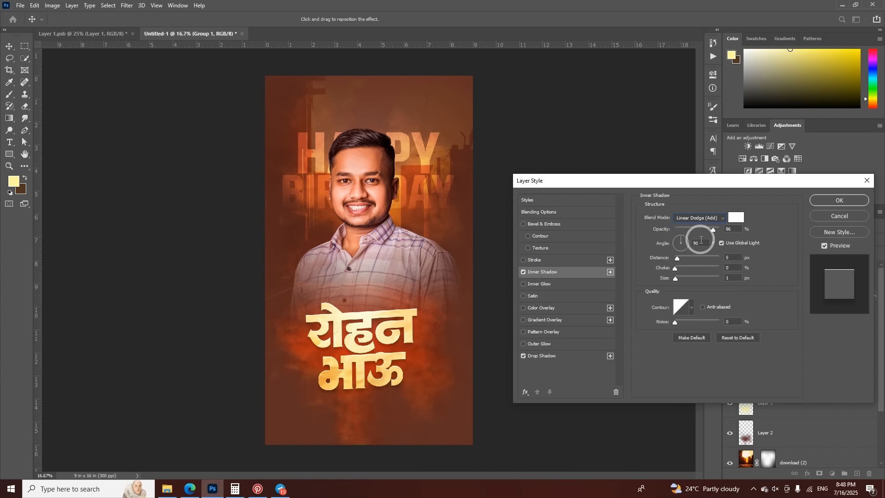
{"action": "left_click_drag", "start_coordinate": [676, 260], "coordinate": [681, 278]}
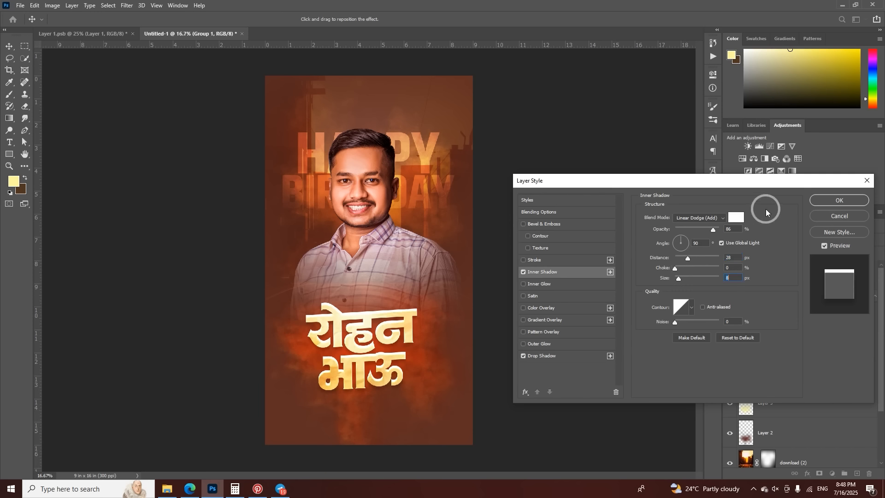
{"action": "left_click_drag", "start_coordinate": [687, 259], "coordinate": [683, 258]}
{"action": "left_click", "coordinate": [812, 203]}
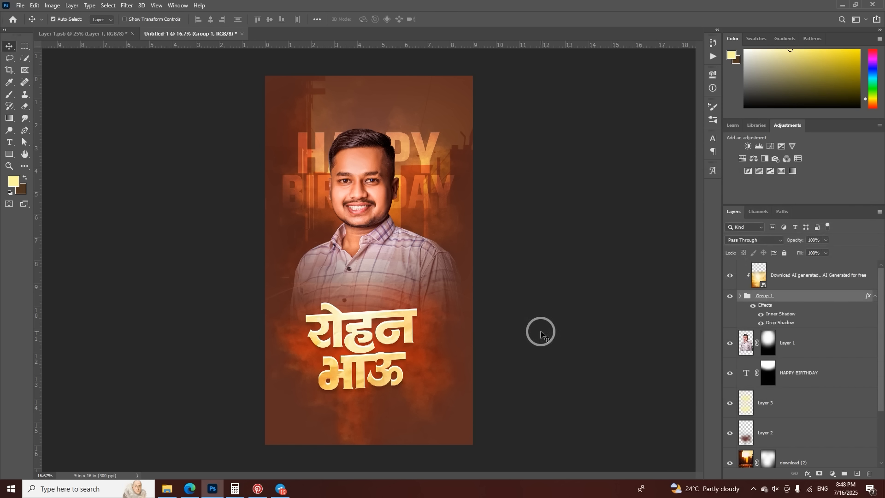
Step: Examine the shadow effects on the name lettering close up and within the whole poster
{"action": "key", "text": "ctrl+plus"}
{"action": "key", "text": "ctrl+plus"}
{"action": "key", "text": "ctrl+plus"}
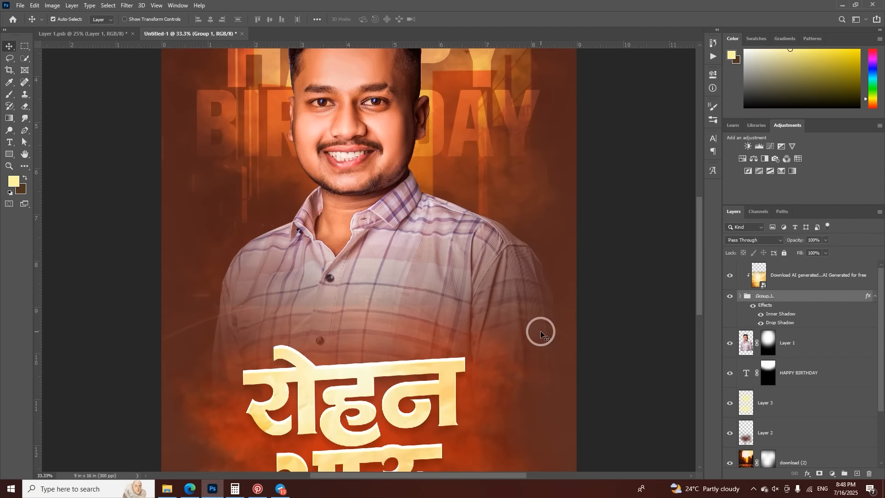
{"action": "key", "text": "ctrl+minus"}
{"action": "key", "text": "ctrl+minus"}
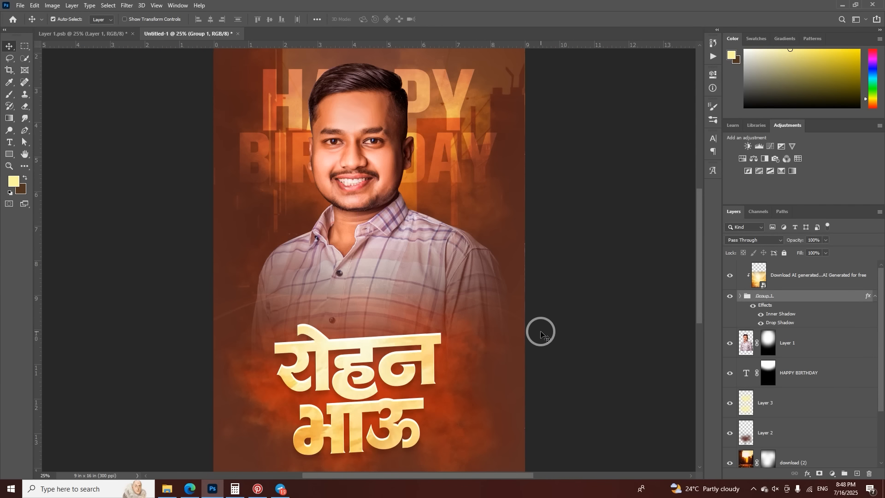
{"action": "scroll", "coordinate": [541, 334], "scroll_direction": "down", "scroll_amount": 2}
{"action": "key", "text": "ctrl+minus"}
{"action": "key", "text": "ctrl+plus"}
{"action": "key", "text": "ctrl+plus"}
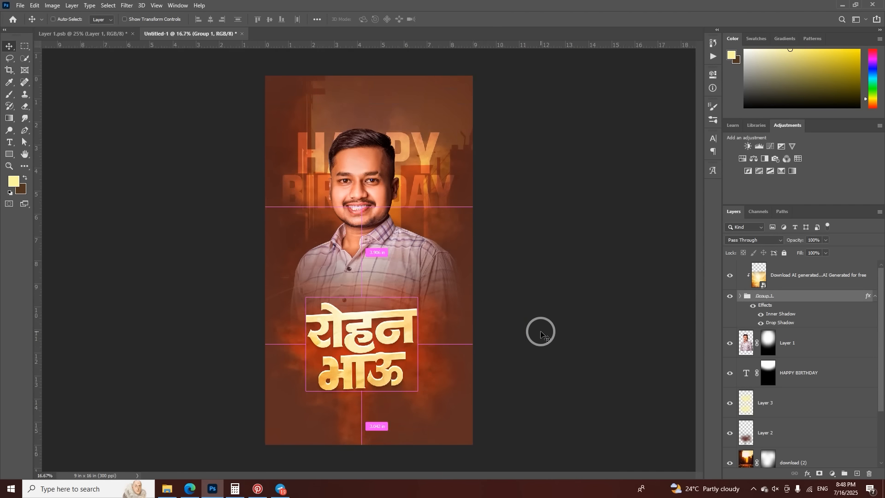
{"action": "scroll", "coordinate": [541, 334], "scroll_direction": "down", "scroll_amount": 1}
{"action": "scroll", "coordinate": [540, 331], "scroll_direction": "down", "scroll_amount": 3}
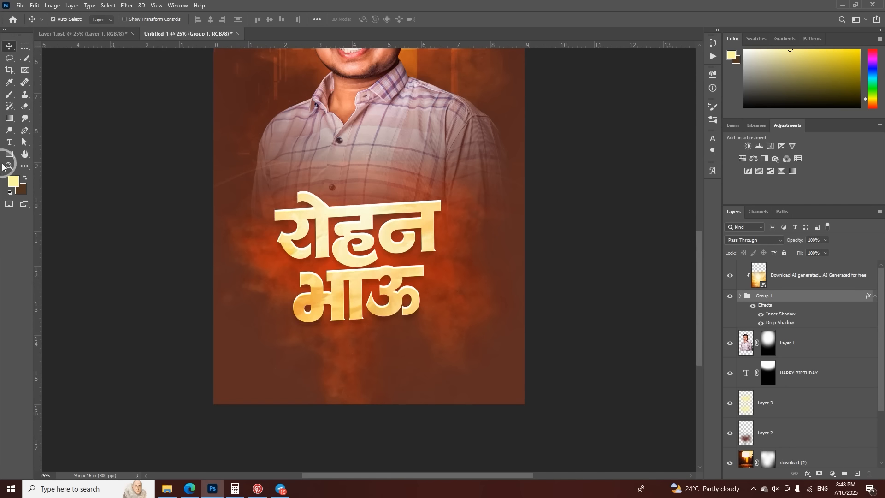
Step: Switch to Google Input Tools in the browser and write "आपणांस वाढदिवसाच्या" in Marathi as the greeting's first line
{"action": "left_click", "coordinate": [9, 142]}
{"action": "left_click", "coordinate": [773, 295]}
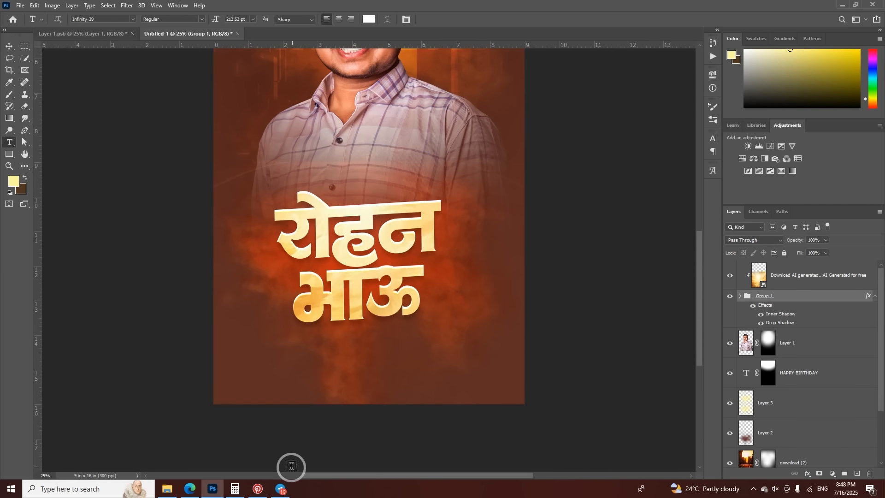
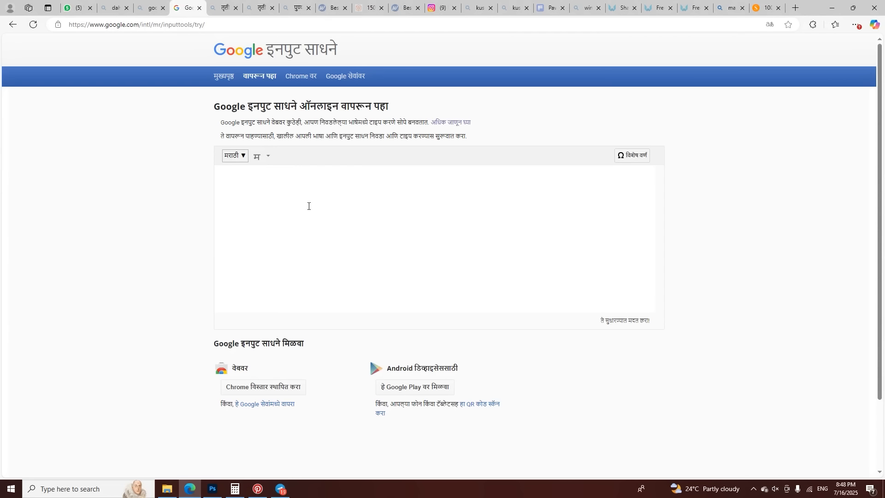
{"action": "type", "text": "apnaas"}
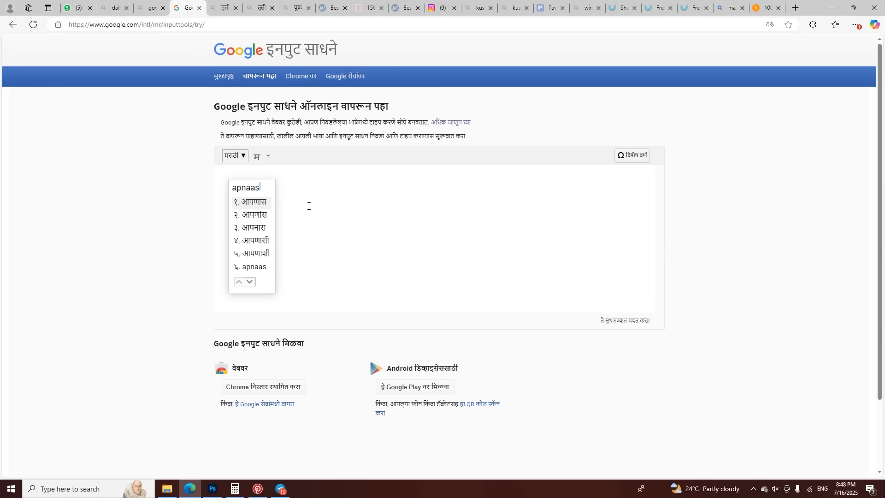
{"action": "key", "text": "Down"}
{"action": "key", "text": "space"}
{"action": "type", "text": "vadhv"}
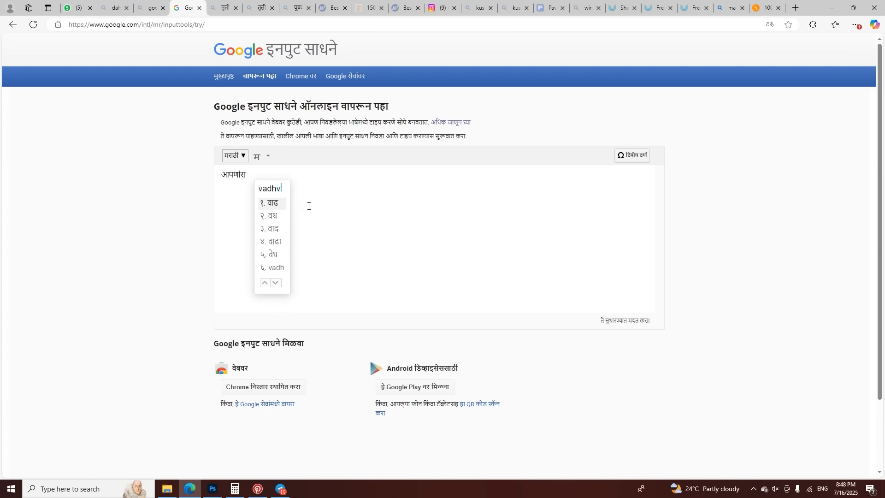
{"action": "key", "text": "BackSpace"}
{"action": "type", "text": "divsachya"}
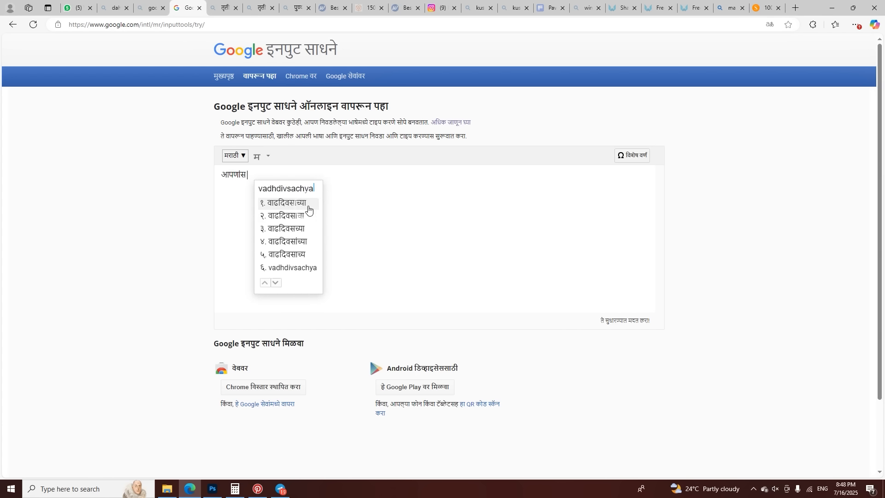
{"action": "left_click", "coordinate": [308, 207]}
Step: Write "हार्दिक शुभेच्छा" as the greeting's second line in Marathi and select both lines for copying
{"action": "type", "text": "hardik"}
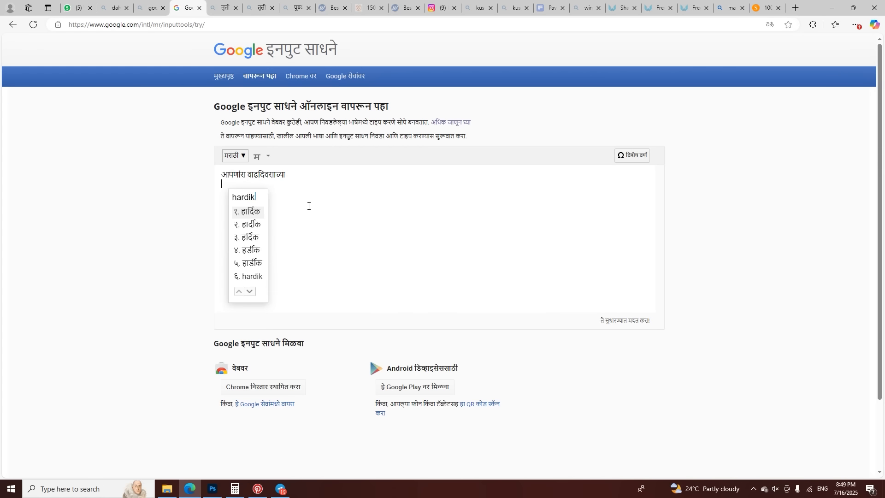
{"action": "key", "text": "space"}
{"action": "type", "text": "shubhechha"}
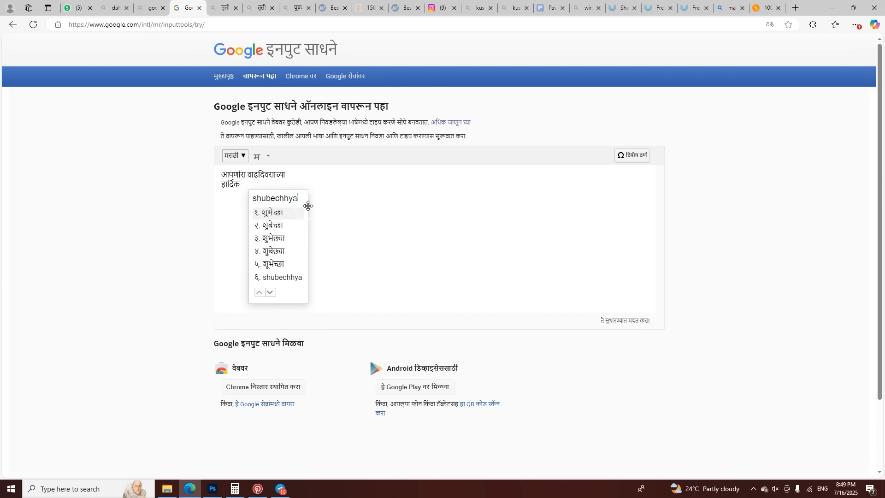
{"action": "key", "text": "space"}
{"action": "key", "text": "ctrl+a"}
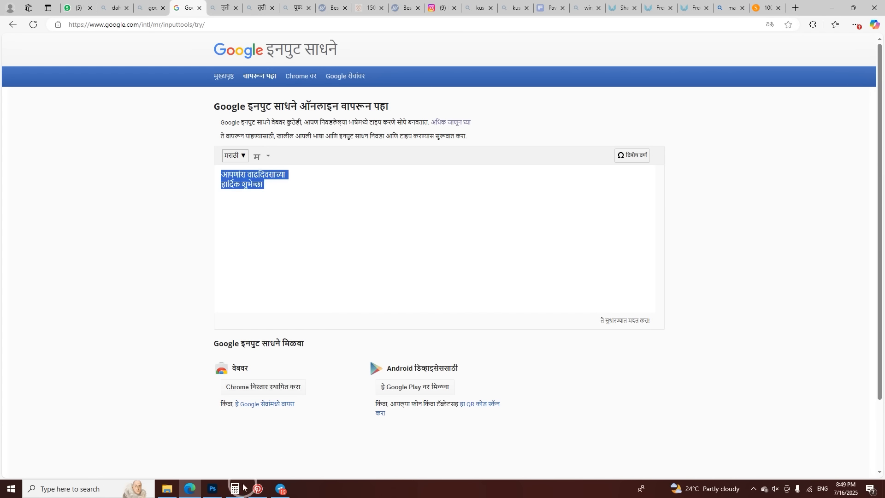
Step: Switch to Photoshop, paste the greeting as a new text layer below the name lettering, and set its size to 35 pt
{"action": "left_click", "coordinate": [212, 488]}
{"action": "left_click", "coordinate": [791, 282]}
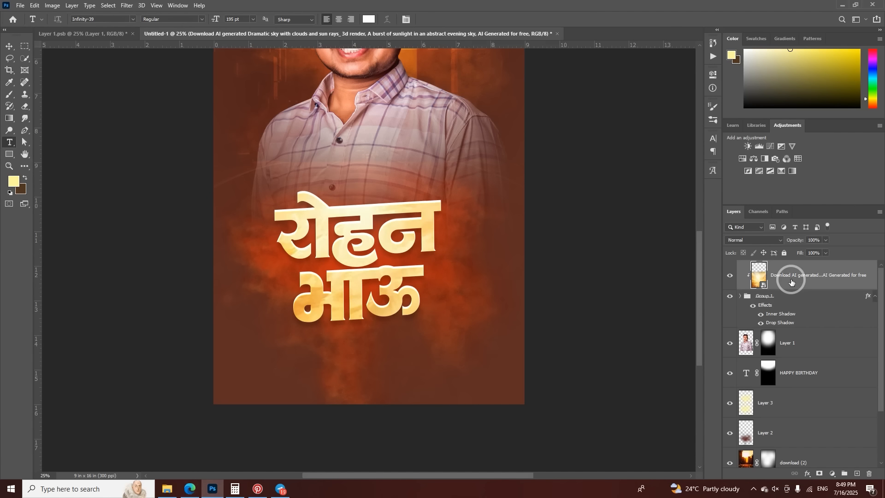
{"action": "left_click", "coordinate": [337, 375]}
{"action": "type", "text": "ळटरेर्फ प"}
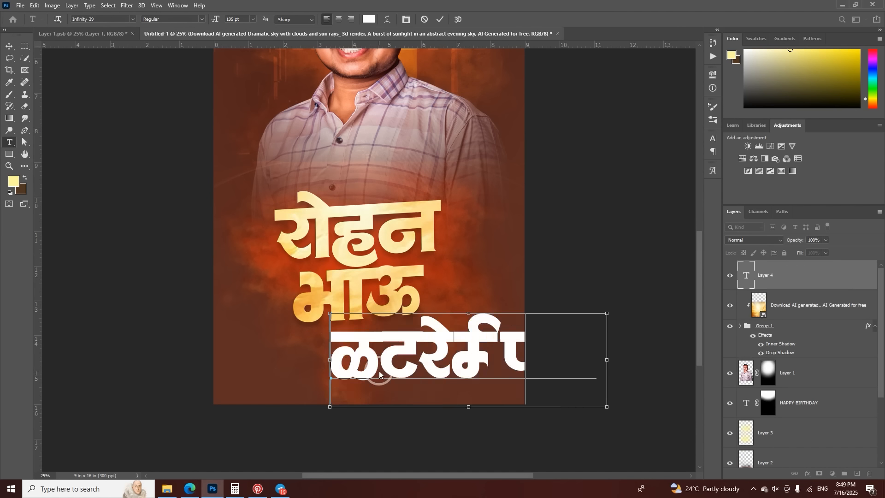
{"action": "key", "text": "ctrl+a"}
{"action": "left_click_drag", "start_coordinate": [215, 20], "coordinate": [137, 60]}
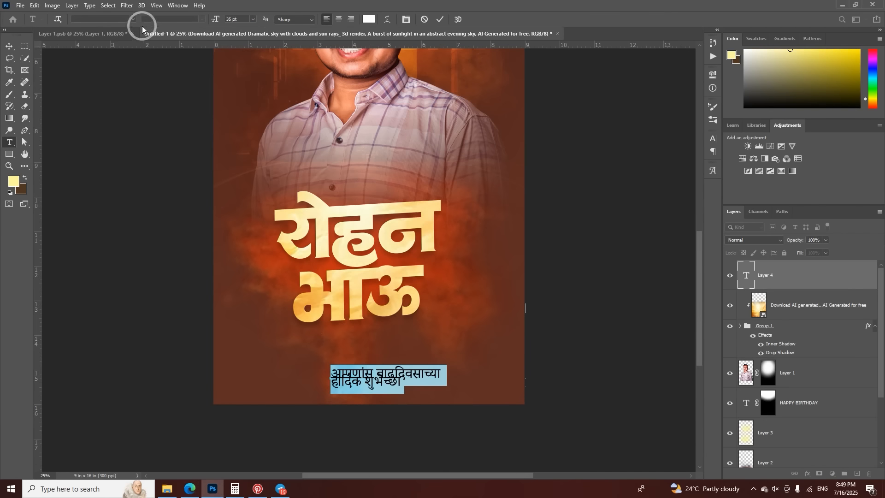
Step: Change the greeting text's font to Sharad76 Regular
{"action": "left_click", "coordinate": [118, 21]}
{"action": "type", "text": "shard"}
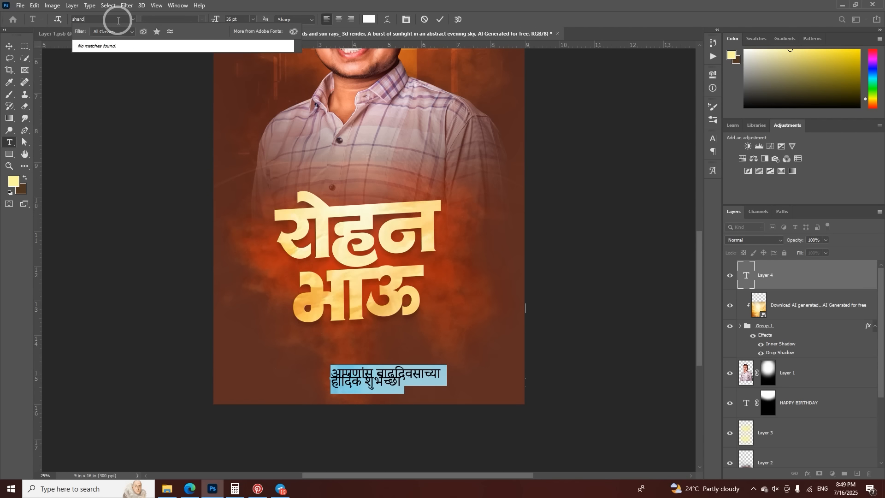
{"action": "key", "text": "BackSpace"}
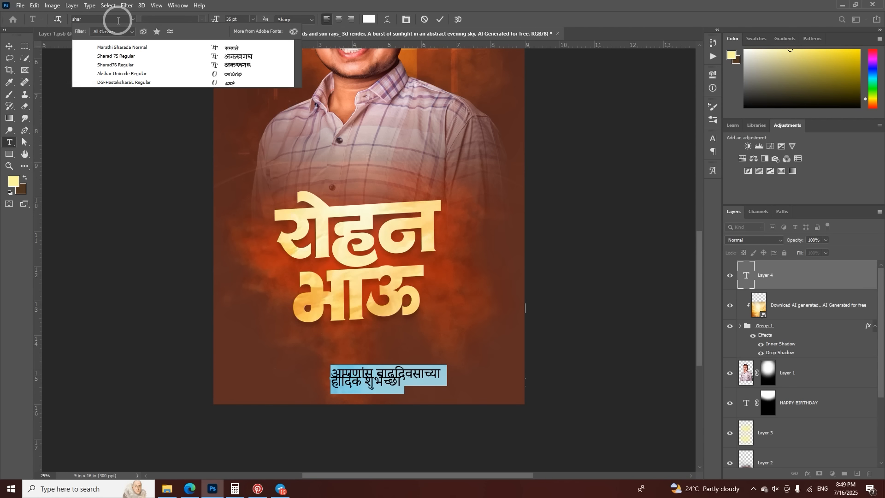
{"action": "left_click", "coordinate": [193, 67]}
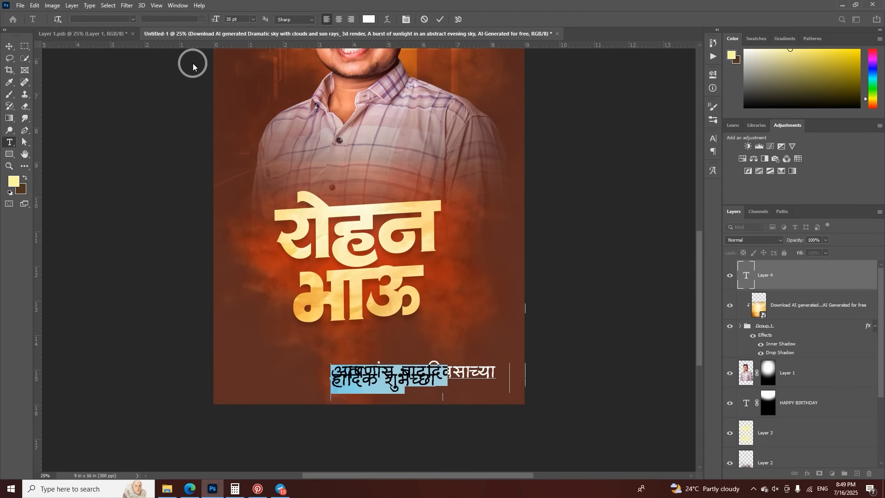
Step: Set the leading of the two-line greeting to 35 pt
{"action": "left_click", "coordinate": [713, 138]}
{"action": "scroll", "coordinate": [684, 163], "scroll_direction": "up", "scroll_amount": 17}
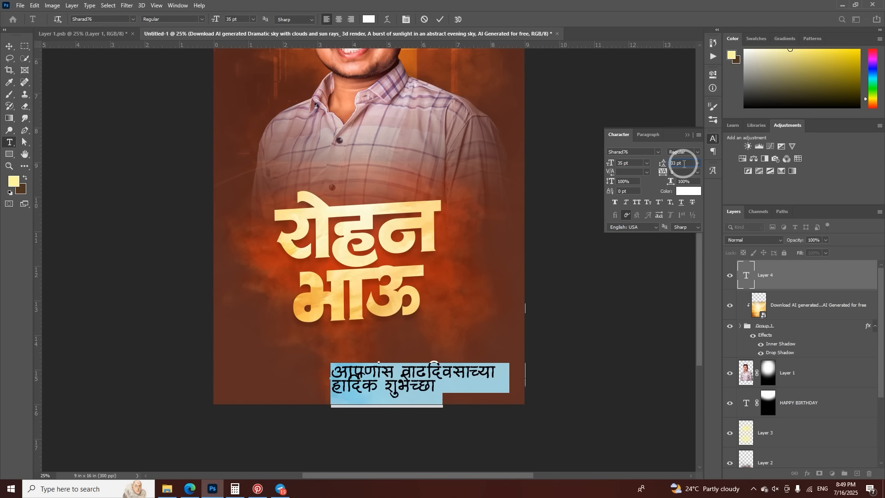
{"action": "left_click", "coordinate": [688, 135]}
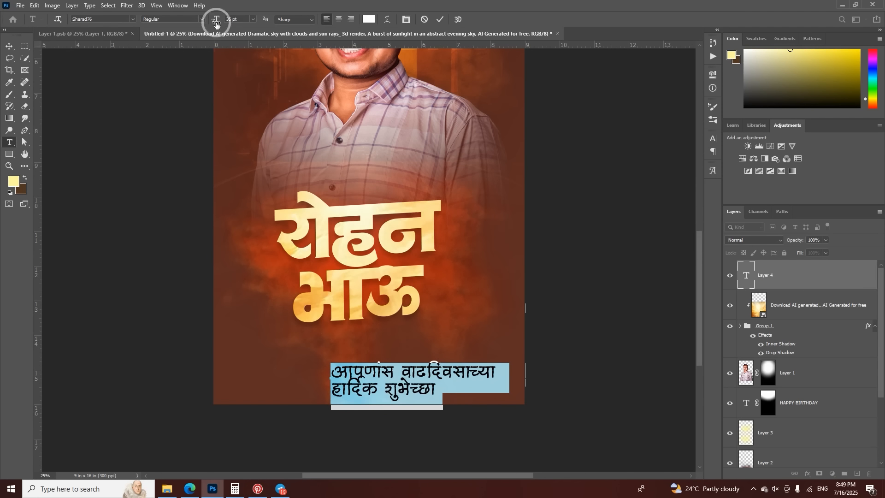
{"action": "left_click", "coordinate": [177, 5]}
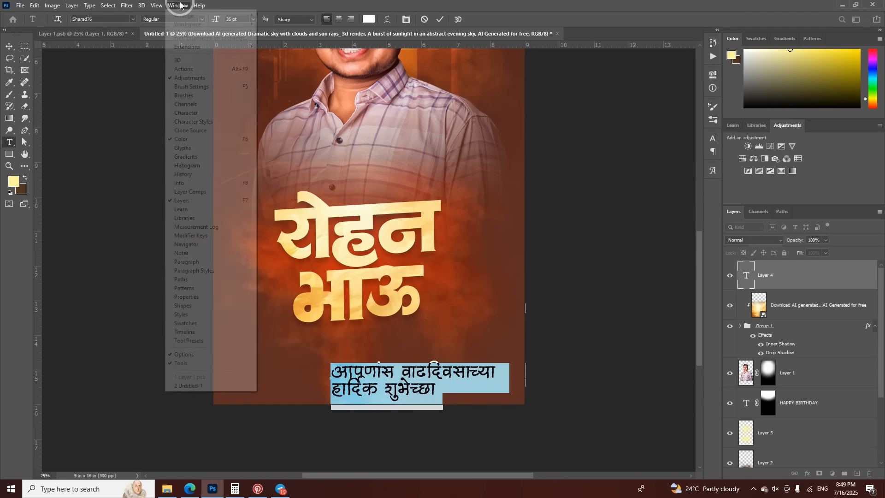
{"action": "left_click", "coordinate": [206, 117]}
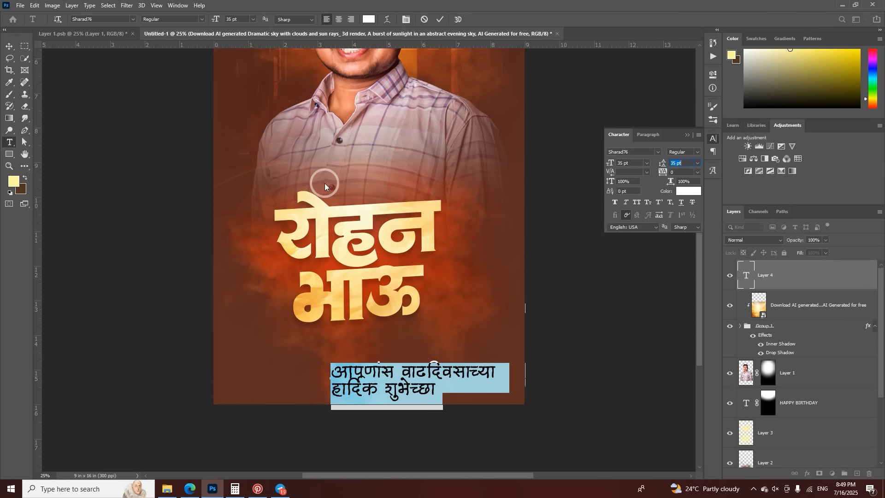
Step: Center-align the two greeting lines and commit the text
{"action": "left_click", "coordinate": [341, 21]}
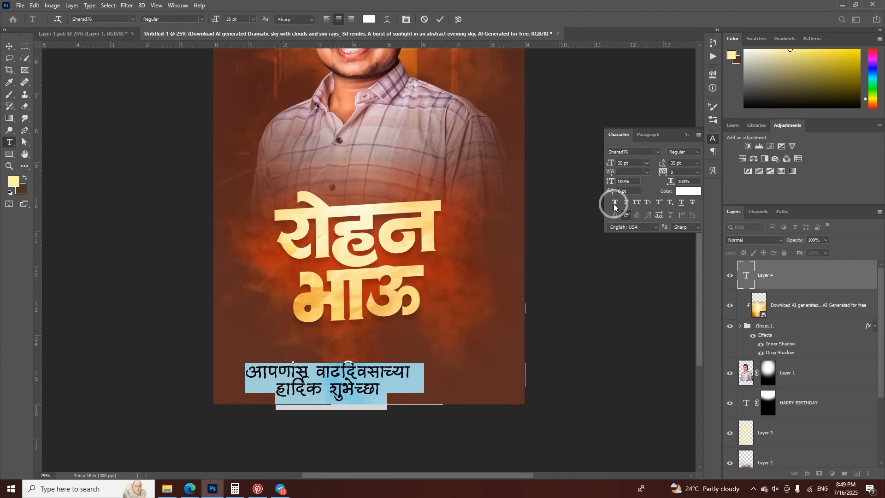
{"action": "left_click", "coordinate": [688, 137]}
{"action": "left_click", "coordinate": [440, 19]}
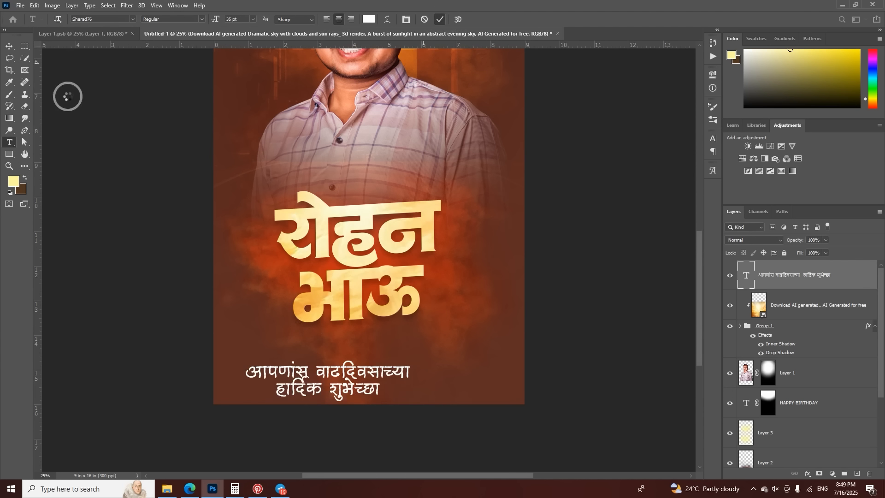
Step: Center the greeting horizontally beneath the name lettering and scale it down to about 80%
{"action": "left_click", "coordinate": [7, 47]}
{"action": "left_click_drag", "start_coordinate": [357, 370], "coordinate": [398, 354]}
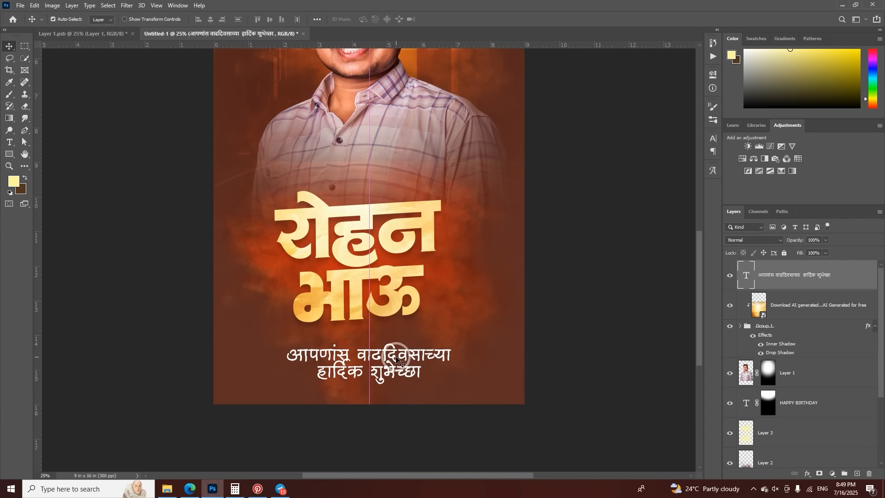
{"action": "key", "text": "ctrl+t"}
{"action": "left_click_drag", "start_coordinate": [458, 369], "coordinate": [441, 367]}
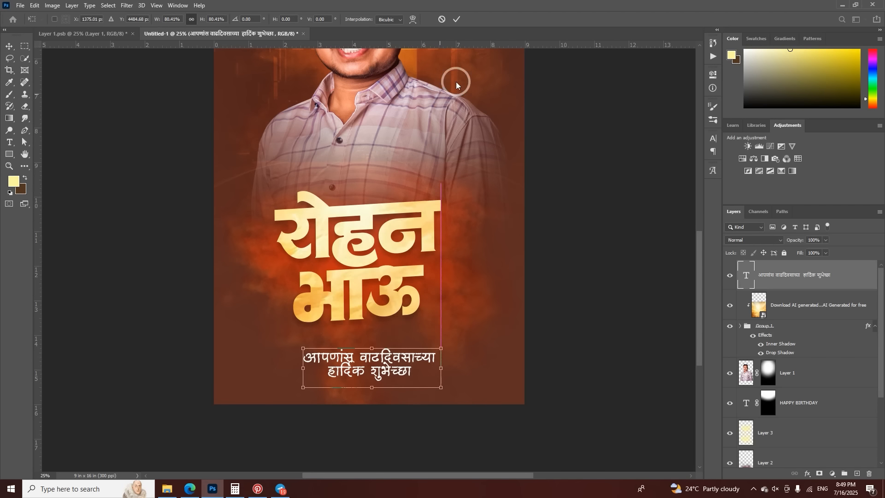
{"action": "left_click", "coordinate": [456, 19]}
Step: Try left and right alignment on the greeting text and return it to center alignment
{"action": "double_click", "coordinate": [377, 362]}
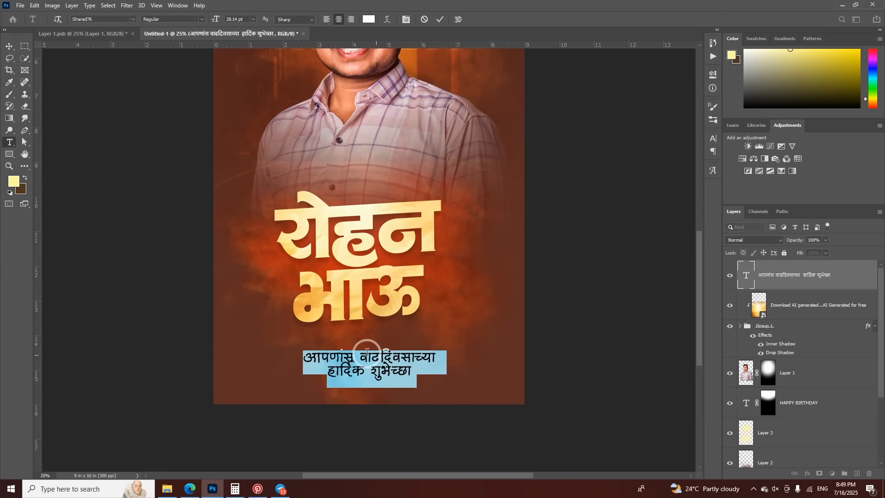
{"action": "left_click", "coordinate": [328, 20]}
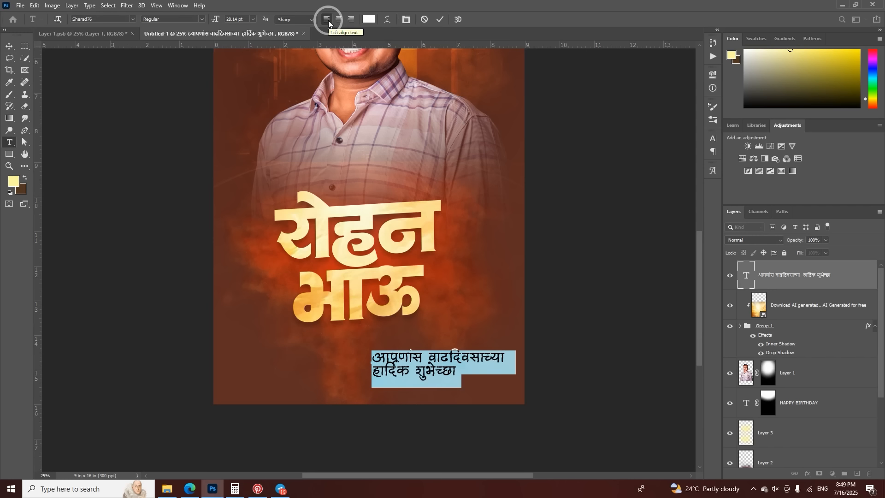
{"action": "left_click", "coordinate": [338, 20]}
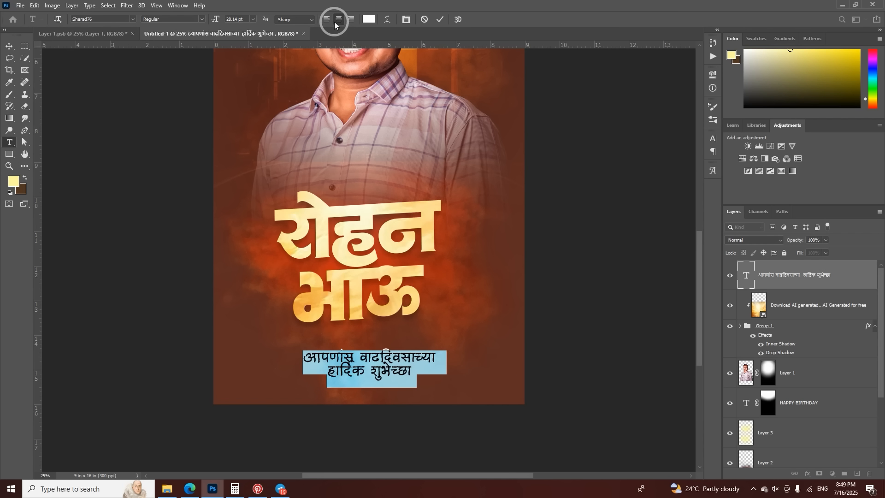
{"action": "left_click", "coordinate": [350, 20]}
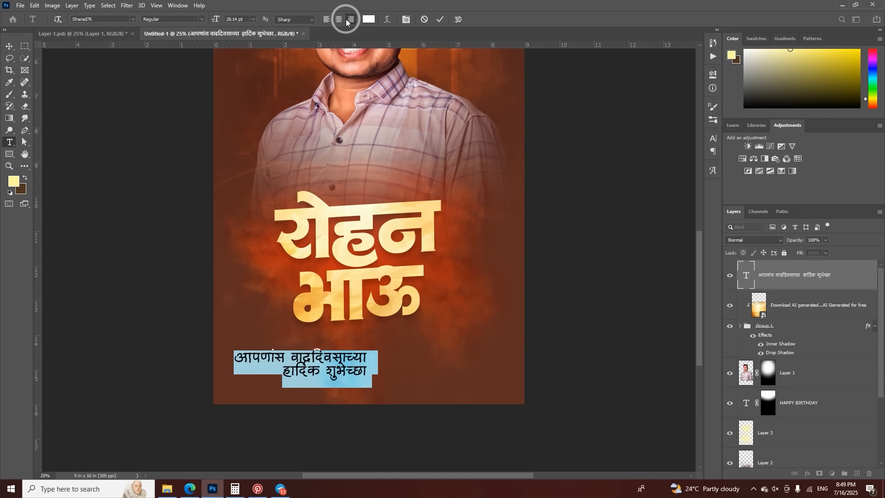
{"action": "left_click", "coordinate": [340, 20]}
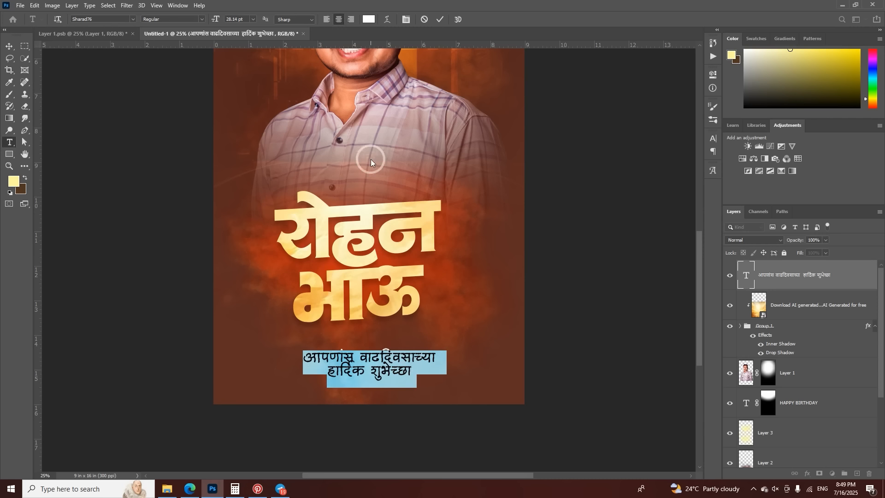
Step: Try tighter and looser line spacing for the greeting and set its leading to 34 pt
{"action": "left_click", "coordinate": [713, 138]}
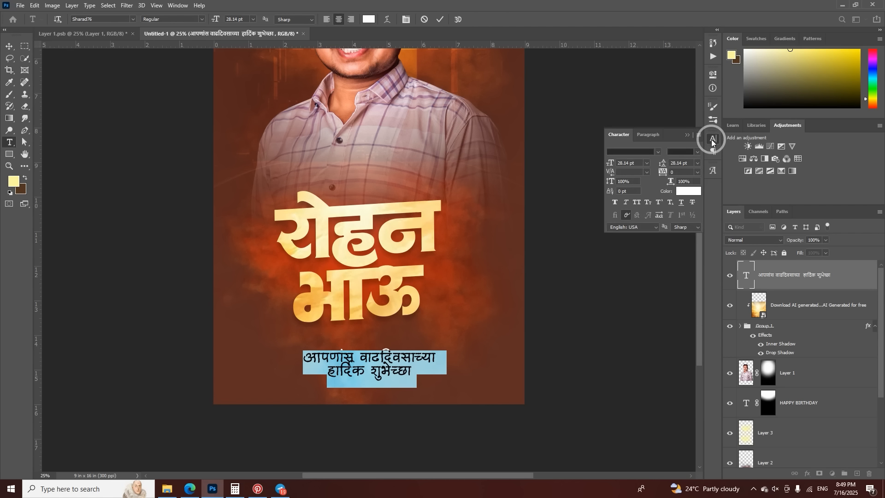
{"action": "left_click", "coordinate": [685, 165]}
{"action": "key", "text": "Up"}
{"action": "key", "text": "Up"}
{"action": "key", "text": "Up"}
{"action": "key", "text": "Up"}
{"action": "key", "text": "Up"}
{"action": "key", "text": "Up"}
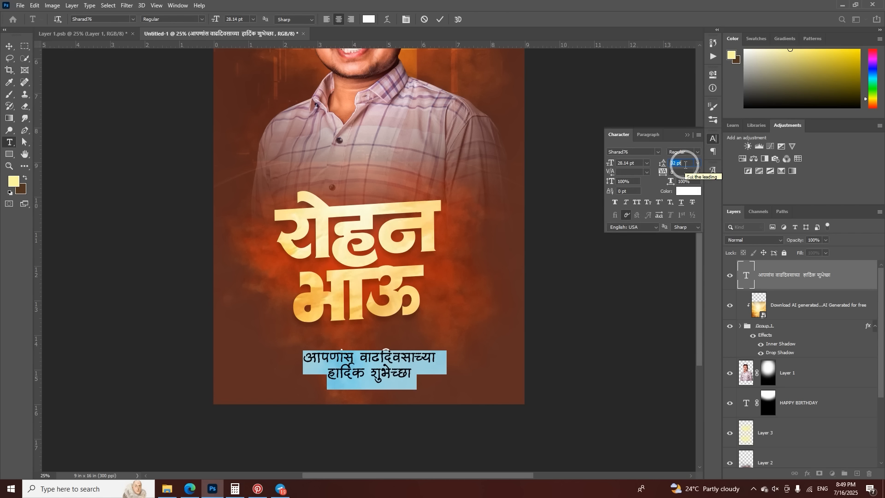
{"action": "key", "text": "Down"}
{"action": "key", "text": "Down"}
{"action": "key", "text": "Down"}
{"action": "key", "text": "Down"}
{"action": "key", "text": "Down"}
{"action": "key", "text": "Down"}
{"action": "key", "text": "Down"}
{"action": "key", "text": "Down"}
{"action": "key", "text": "Down"}
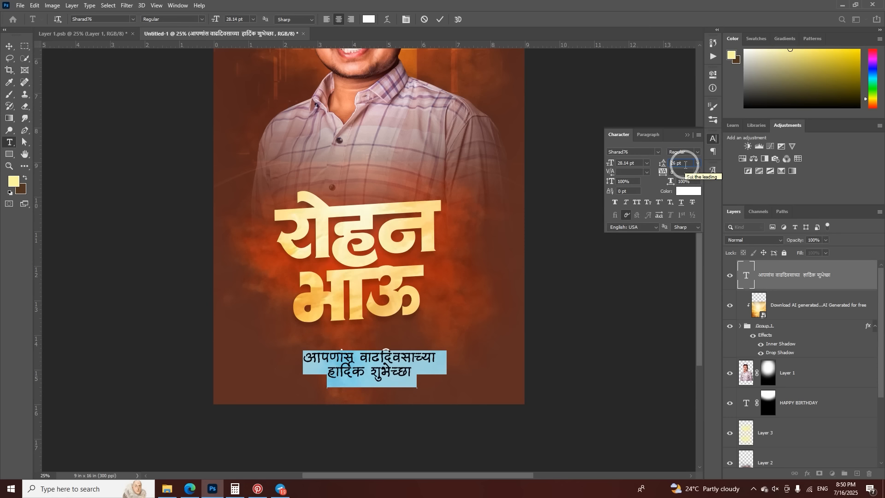
{"action": "key", "text": "Up"}
{"action": "key", "text": "Up"}
{"action": "key", "text": "Up"}
{"action": "key", "text": "Up"}
{"action": "key", "text": "Up"}
{"action": "key", "text": "Up"}
{"action": "key", "text": "Up"}
{"action": "key", "text": "Up"}
{"action": "key", "text": "Up"}
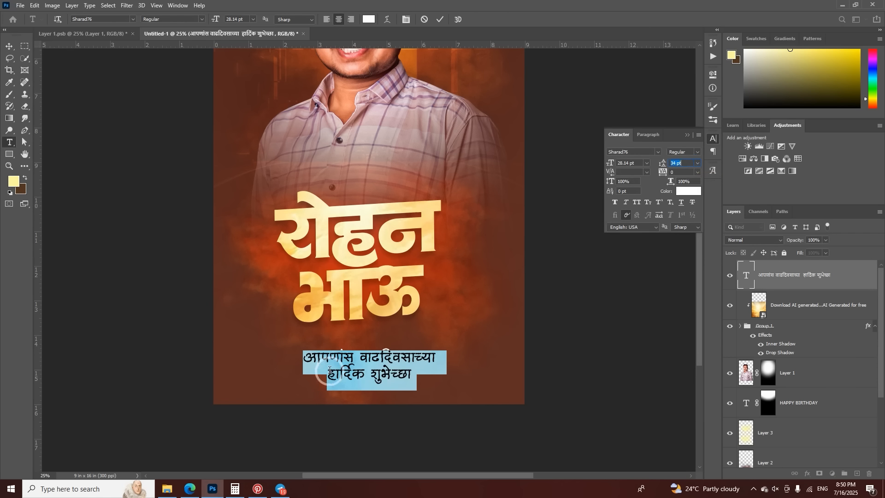
Step: Recolor the greeting's second line "हार्दिक शुभेच्छा" to the pale gold f9eeb1 sampled from the name lettering
{"action": "left_click_drag", "start_coordinate": [328, 373], "coordinate": [456, 373]}
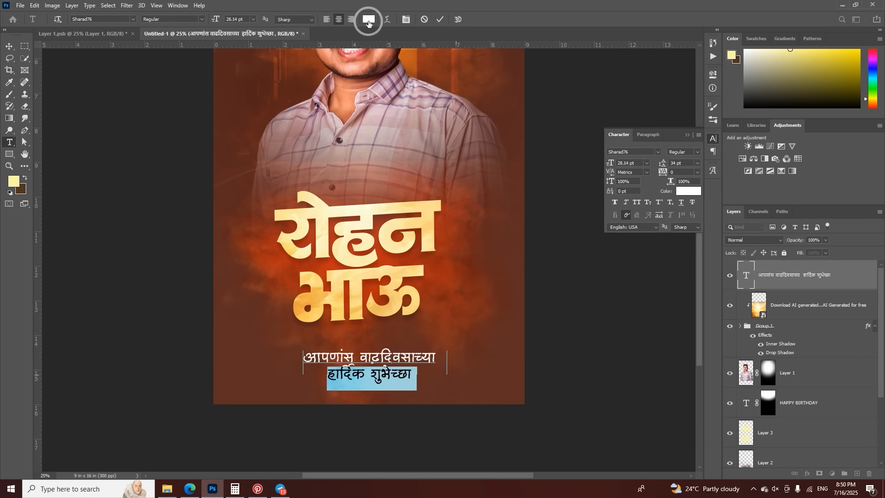
{"action": "left_click", "coordinate": [369, 19]}
{"action": "left_click", "coordinate": [384, 239]}
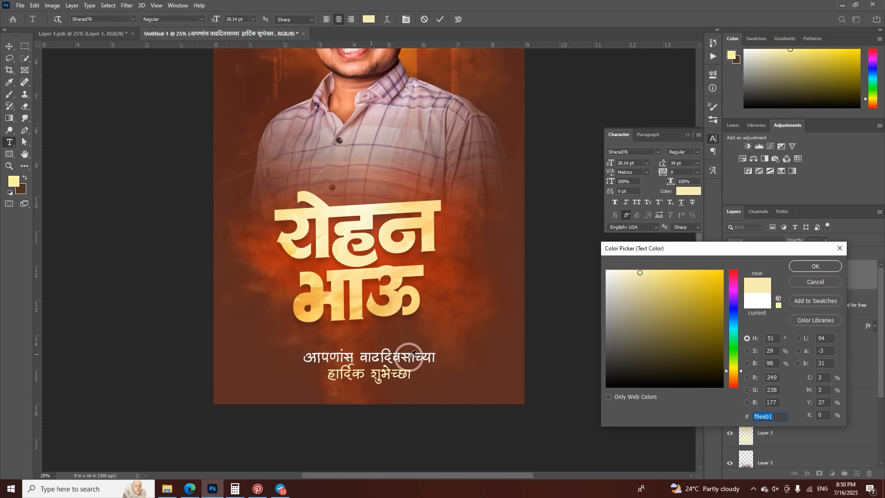
{"action": "left_click", "coordinate": [814, 267]}
{"action": "left_click", "coordinate": [687, 137]}
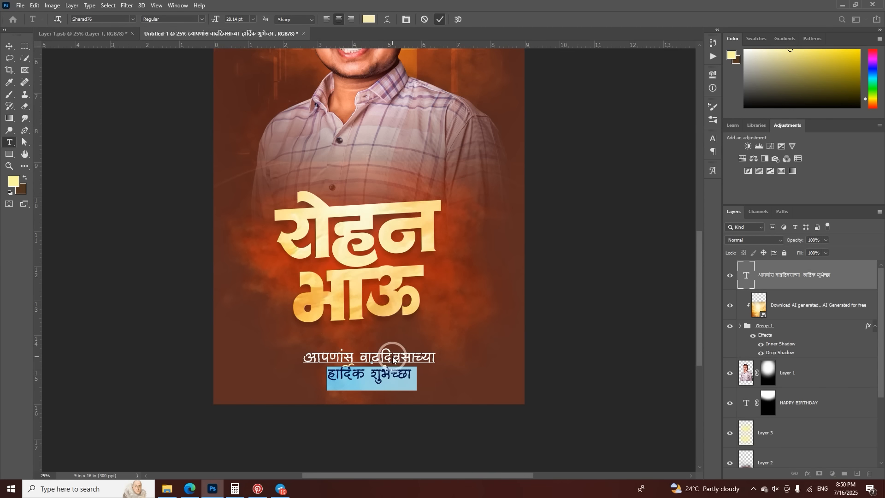
Step: Commit the greeting, move it directly under the name lettering, scale it to about 95% and tilt it about -2° to match
{"action": "key", "text": "ctrl+Return"}
{"action": "left_click_drag", "start_coordinate": [392, 360], "coordinate": [440, 339]}
{"action": "key", "text": "ctrl+t"}
{"action": "left_click_drag", "start_coordinate": [372, 322], "coordinate": [372, 324]}
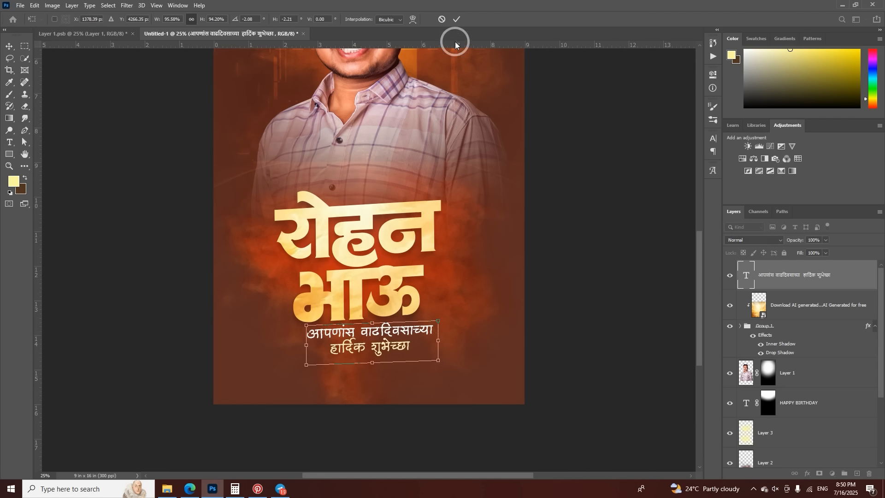
{"action": "left_click", "coordinate": [456, 19]}
Step: Add a black drop shadow to the greeting text with 50% opacity, 14 px distance and 5 px size
{"action": "right_click", "coordinate": [765, 286]}
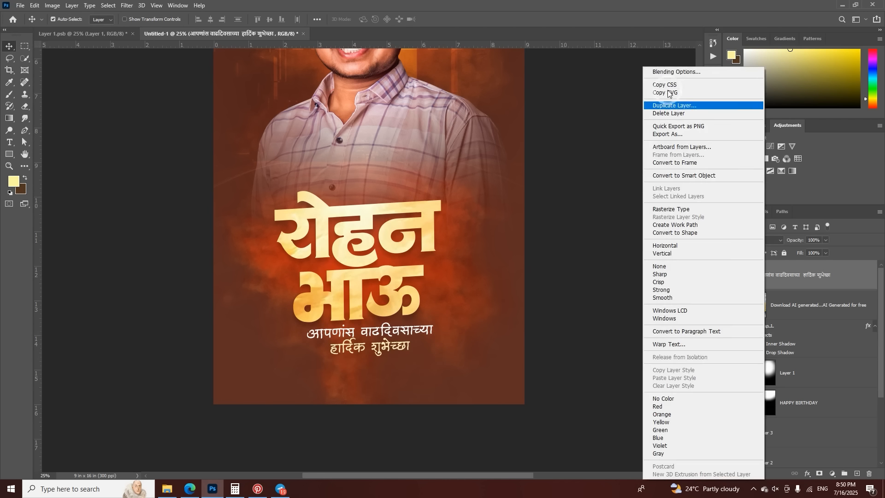
{"action": "left_click", "coordinate": [654, 72]}
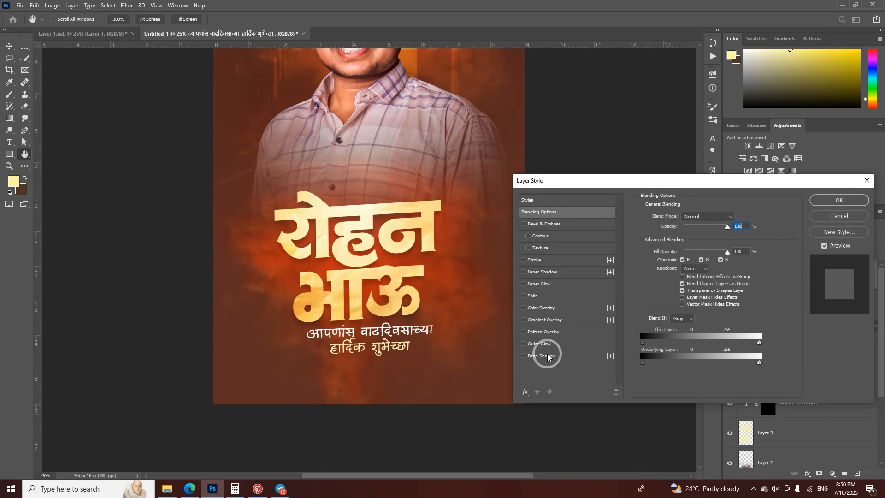
{"action": "left_click", "coordinate": [547, 355]}
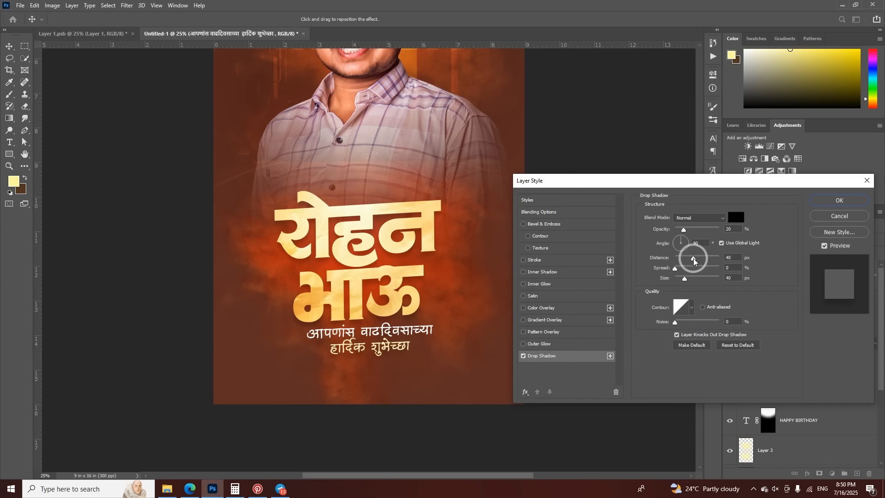
{"action": "left_click_drag", "start_coordinate": [694, 261], "coordinate": [672, 281]}
{"action": "left_click_drag", "start_coordinate": [684, 231], "coordinate": [697, 230]}
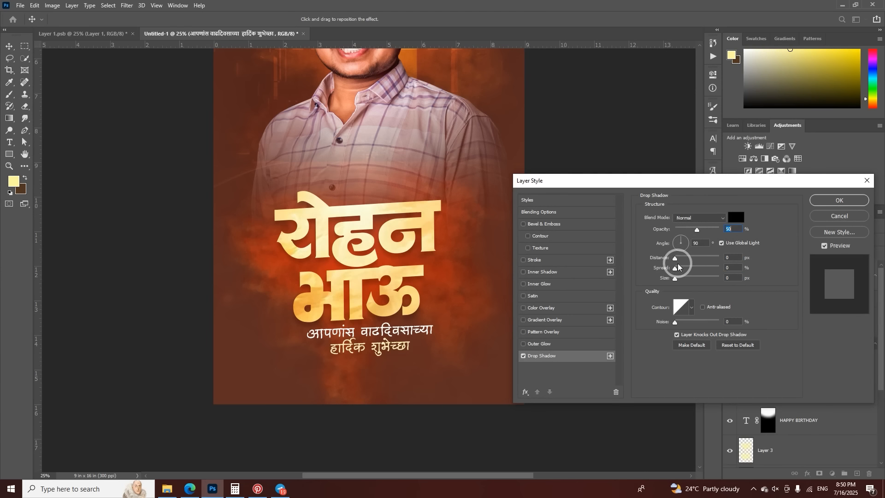
{"action": "left_click_drag", "start_coordinate": [676, 258], "coordinate": [681, 259]}
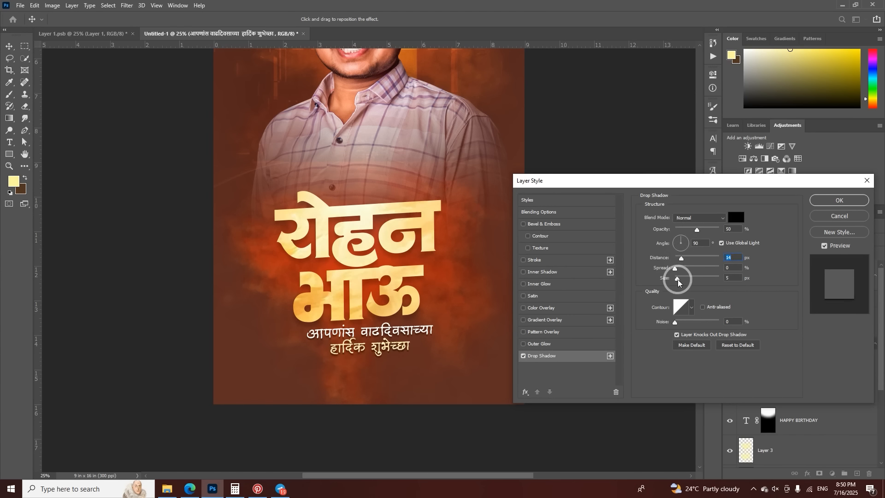
{"action": "left_click", "coordinate": [835, 201]}
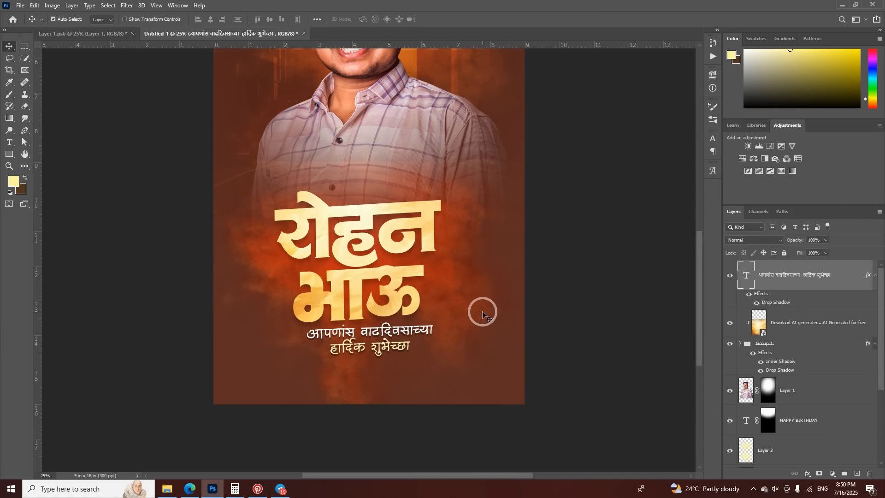
Step: Add a new layer above the greeting text, set its blending to Soft Light and choose a paler cream color for the Brush tool
{"action": "key", "text": "ctrl+minus"}
{"action": "key", "text": "ctrl+minus"}
{"action": "key", "text": "ctrl+minus"}
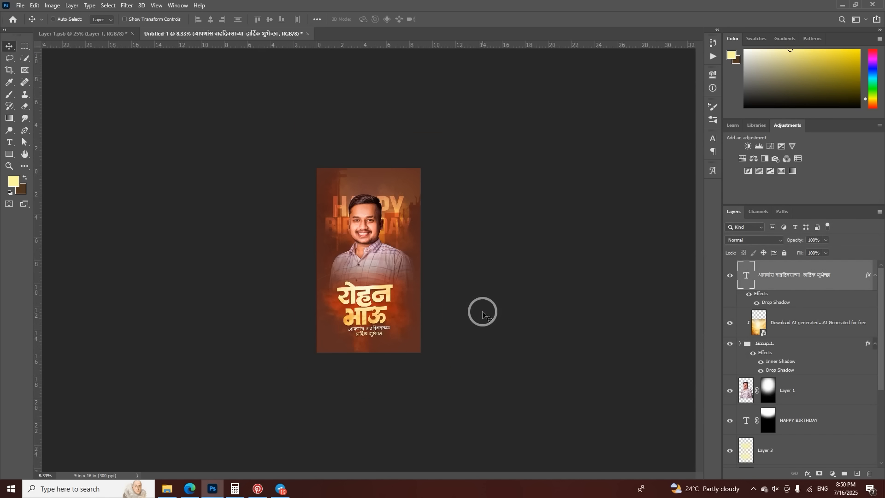
{"action": "key", "text": "ctrl+plus"}
{"action": "key", "text": "ctrl+plus"}
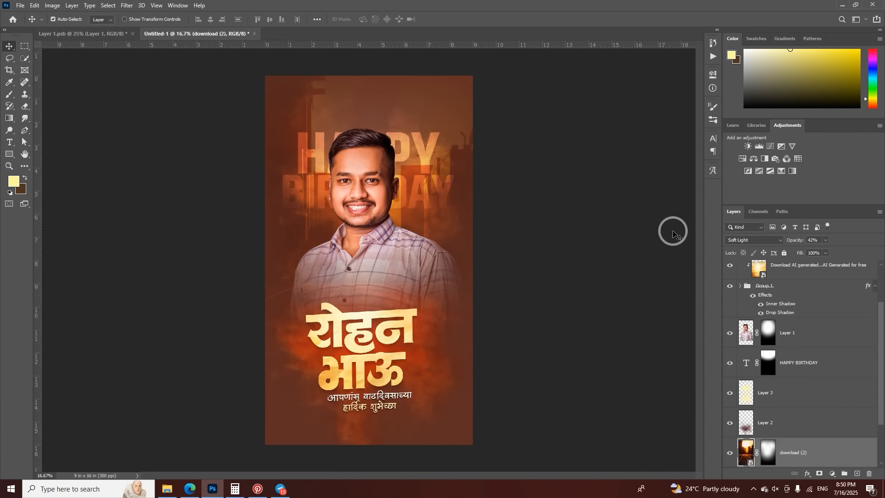
{"action": "scroll", "coordinate": [865, 310], "scroll_direction": "up", "scroll_amount": 2}
{"action": "left_click", "coordinate": [794, 274]}
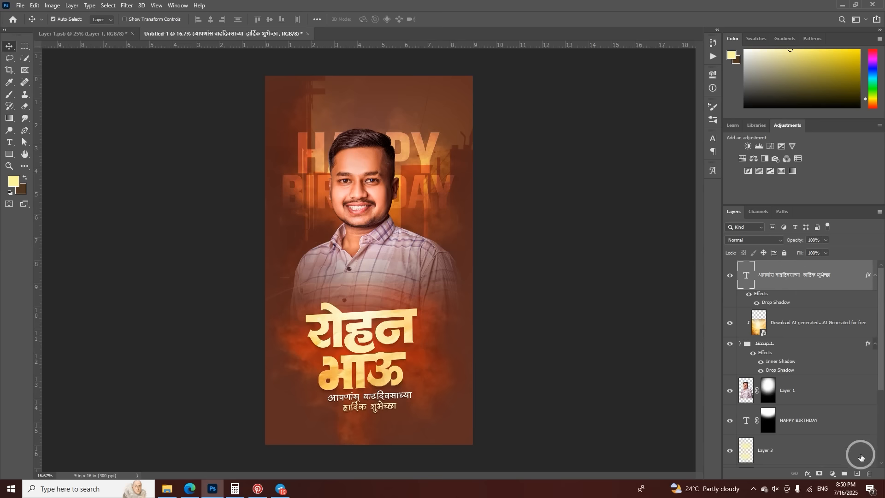
{"action": "left_click", "coordinate": [857, 474]}
{"action": "left_click", "coordinate": [8, 96]}
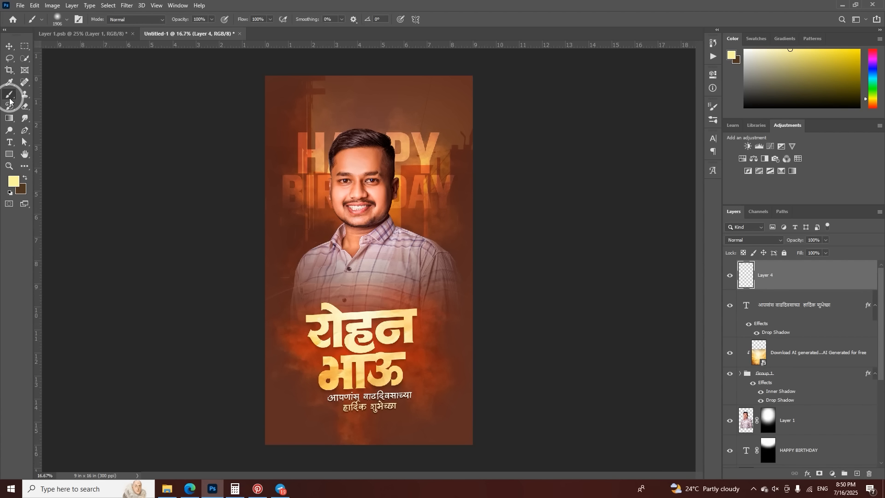
{"action": "right_click", "coordinate": [408, 162]}
{"action": "left_click", "coordinate": [770, 49]}
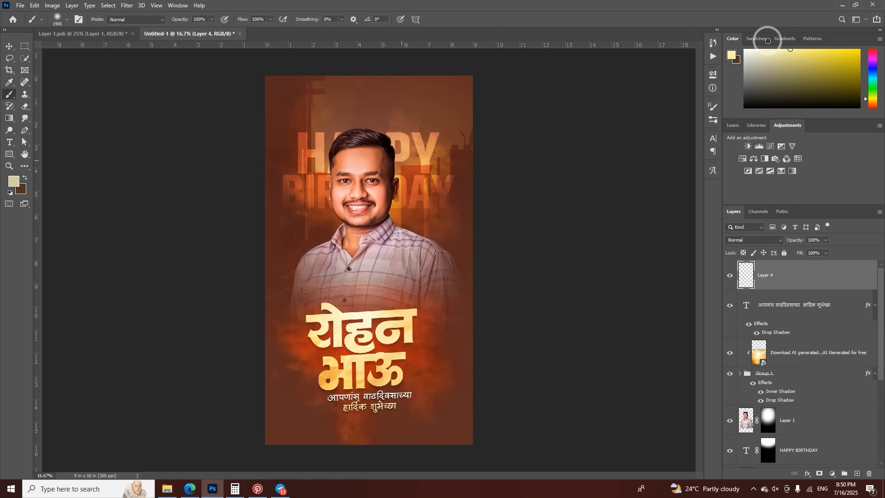
{"action": "left_click", "coordinate": [754, 240]}
{"action": "left_click", "coordinate": [736, 358]}
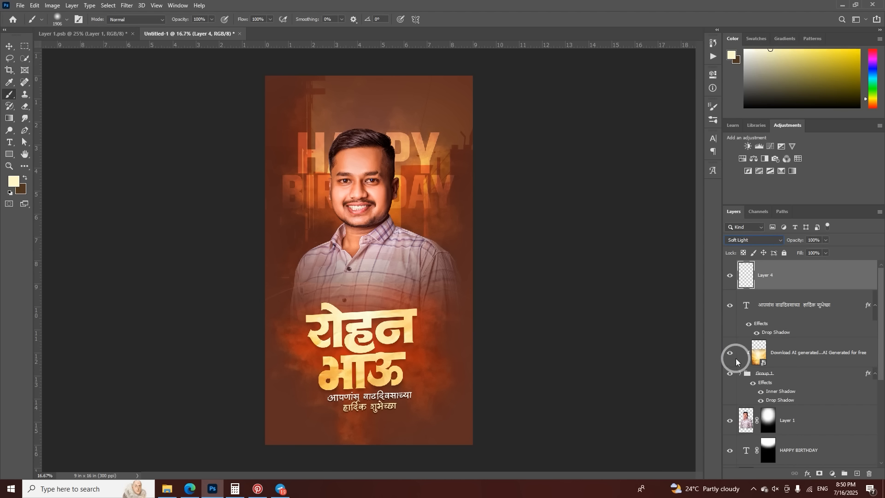
Step: Enlarge the soft brush to about 3400 px and paint a cream glow over the poster's upper edge
{"action": "key", "text": "bracketright"}
{"action": "key", "text": "bracketright"}
{"action": "key", "text": "bracketright"}
{"action": "key", "text": "bracketright"}
{"action": "key", "text": "bracketright"}
{"action": "key", "text": "bracketright"}
{"action": "key", "text": "bracketright"}
{"action": "key", "text": "bracketright"}
{"action": "key", "text": "bracketright"}
{"action": "key", "text": "bracketright"}
{"action": "key", "text": "bracketright"}
{"action": "key", "text": "bracketright"}
{"action": "key", "text": "bracketright"}
{"action": "key", "text": "bracketright"}
{"action": "key", "text": "bracketright"}
{"action": "left_click", "coordinate": [359, 73]}
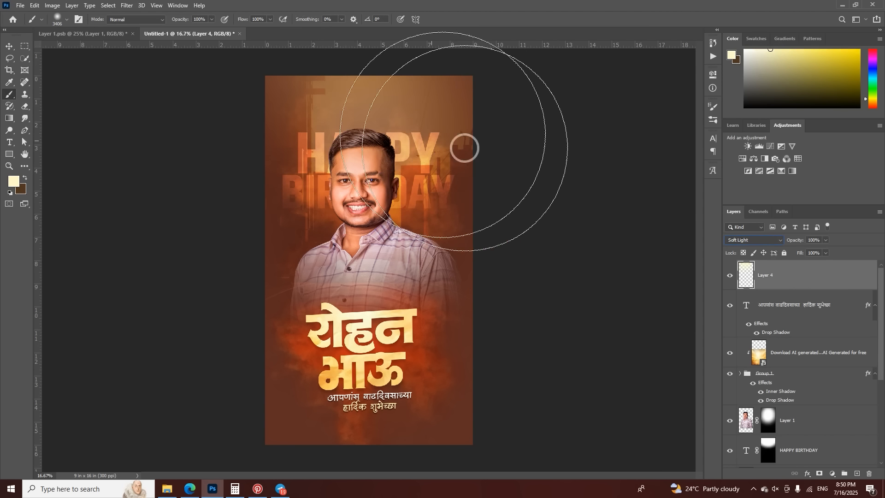
Step: Scale the painted glow layer up to about 120% around its center and commit the transform
{"action": "key", "text": "ctrl+t"}
{"action": "left_click_drag", "start_coordinate": [470, 181], "coordinate": [490, 184]}
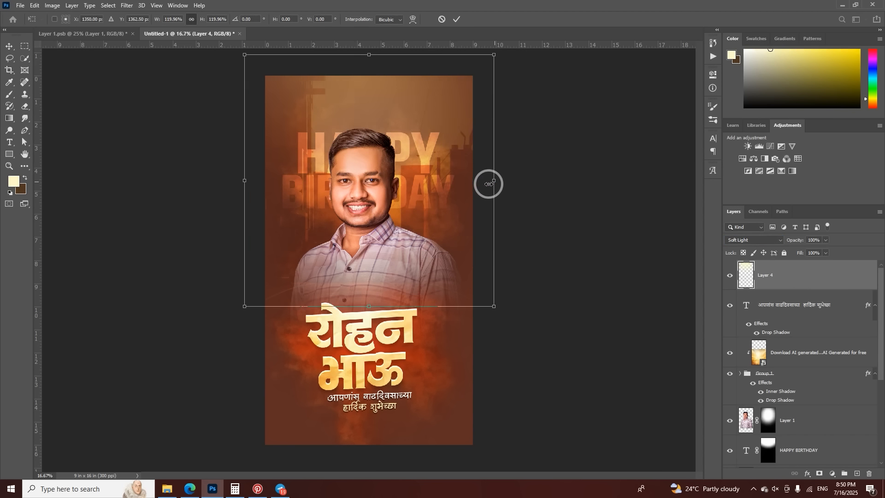
{"action": "left_click", "coordinate": [458, 21]}
{"action": "left_click", "coordinate": [9, 46]}
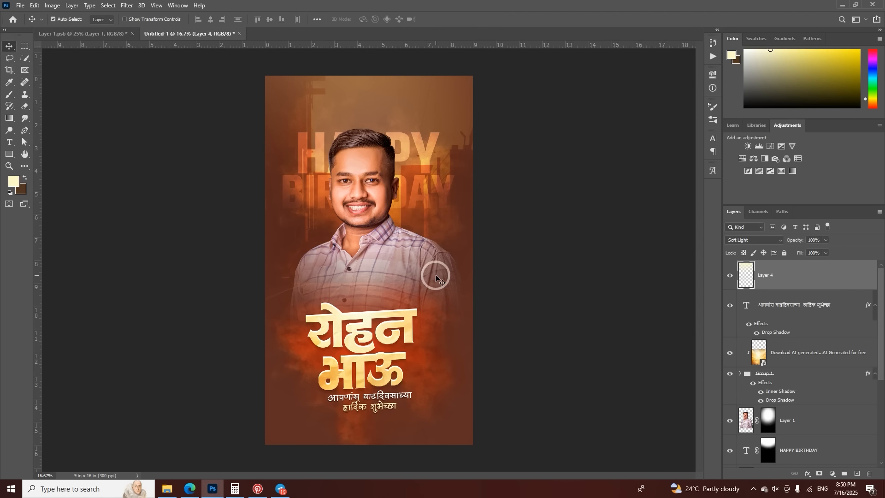
Step: Switch to Pinterest, browse the related sky images and search for "movie types background"
{"action": "left_click", "coordinate": [258, 489]}
{"action": "scroll", "coordinate": [398, 320], "scroll_direction": "down", "scroll_amount": 3}
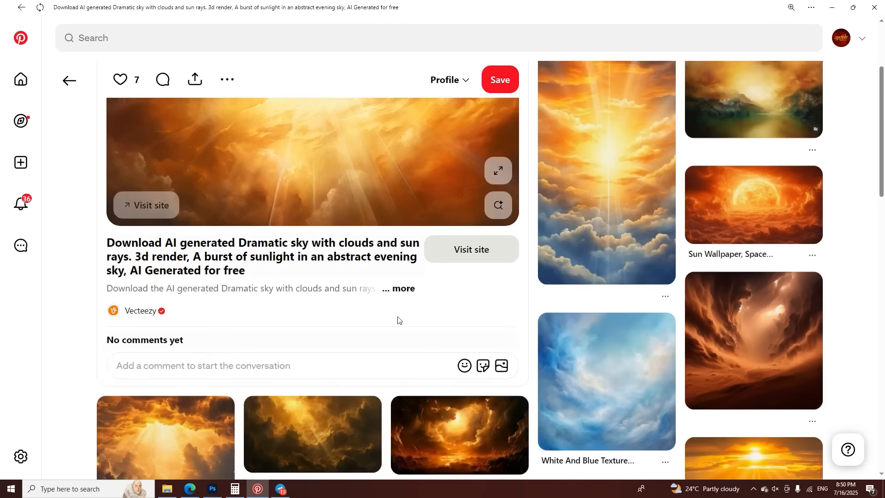
{"action": "scroll", "coordinate": [398, 319], "scroll_direction": "down", "scroll_amount": 10}
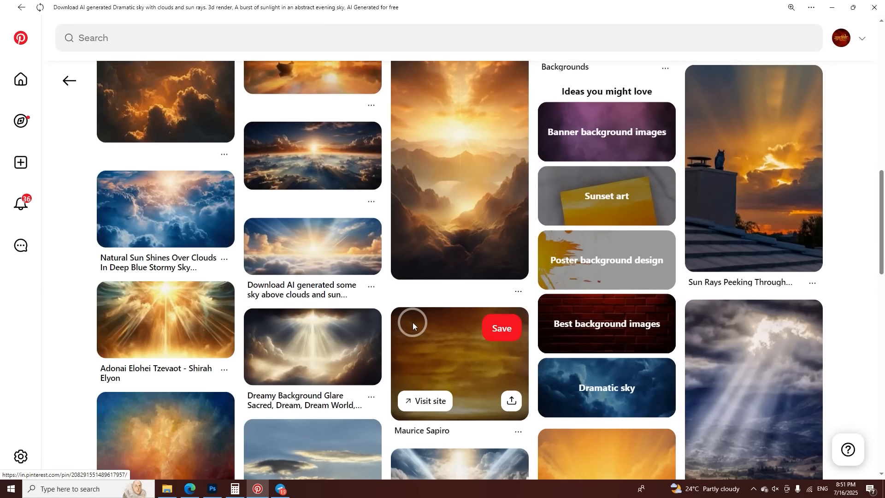
{"action": "scroll", "coordinate": [413, 322], "scroll_direction": "down", "scroll_amount": 5}
{"action": "scroll", "coordinate": [413, 322], "scroll_direction": "up", "scroll_amount": 5}
{"action": "left_click", "coordinate": [202, 30]}
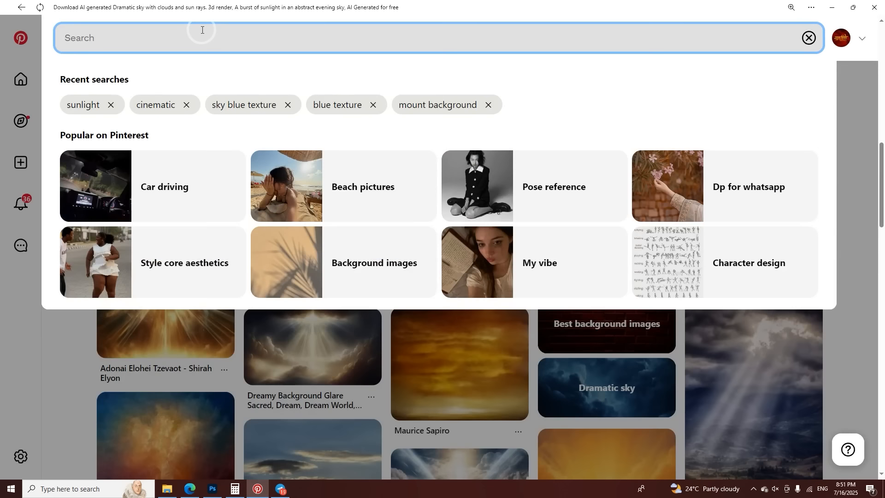
{"action": "type", "text": "s"}
{"action": "key", "text": "BackSpace"}
{"action": "type", "text": "mo"}
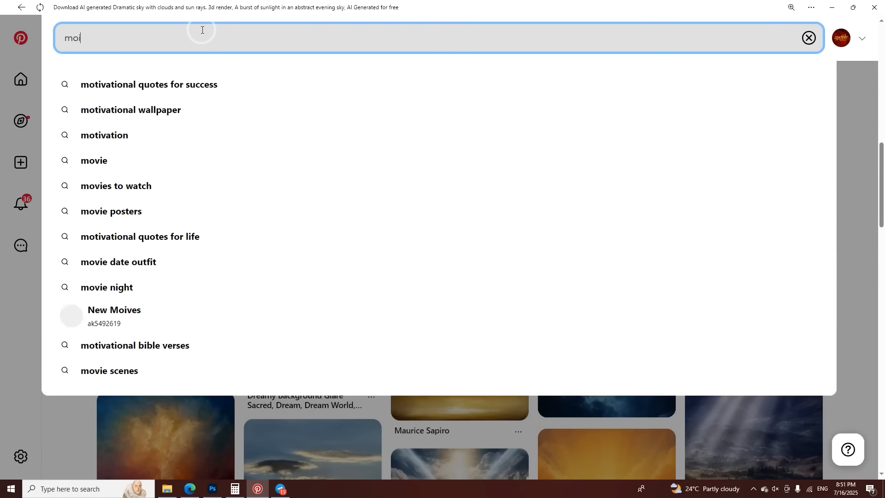
{"action": "type", "text": "vie type"}
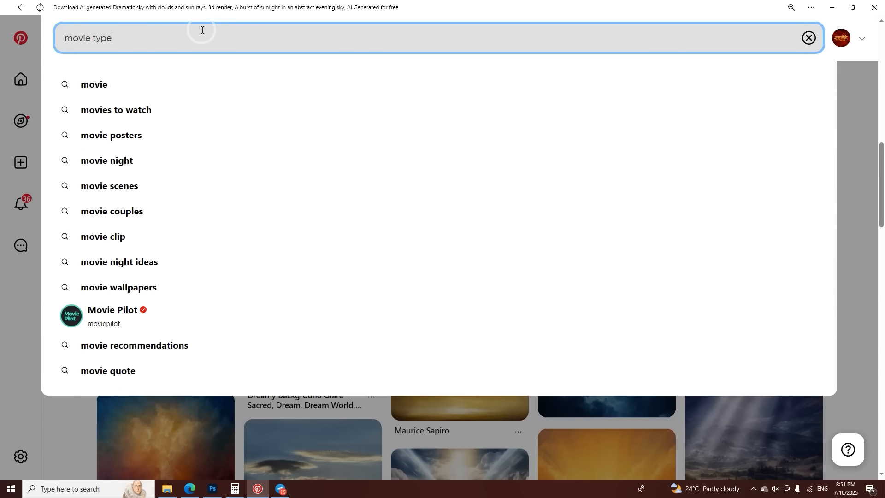
{"action": "type", "text": "s background"}
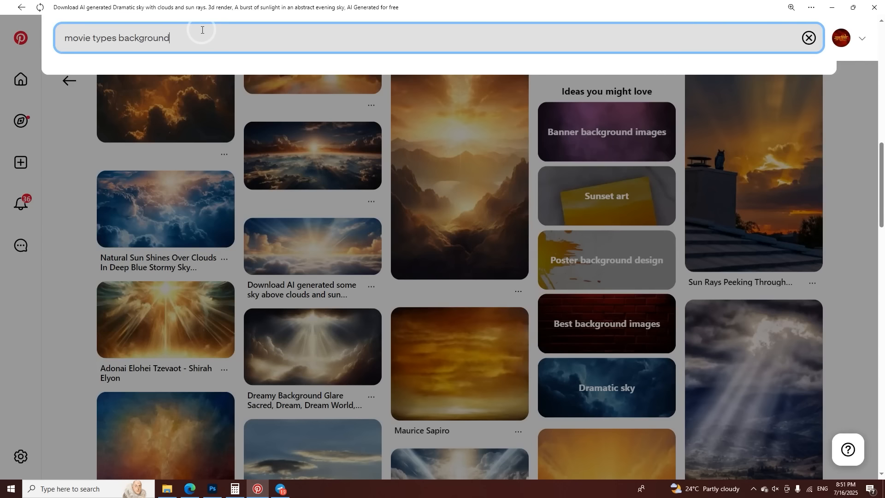
{"action": "key", "text": "Return"}
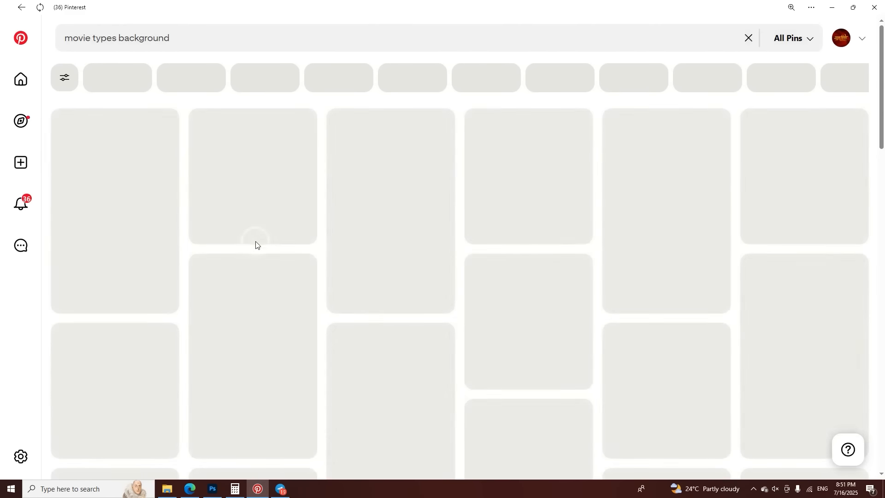
Step: Browse the movie background results, open the "Free Cool, Game, Banner Background Images" pin and examine its related images
{"action": "scroll", "coordinate": [653, 375], "scroll_direction": "down", "scroll_amount": 5}
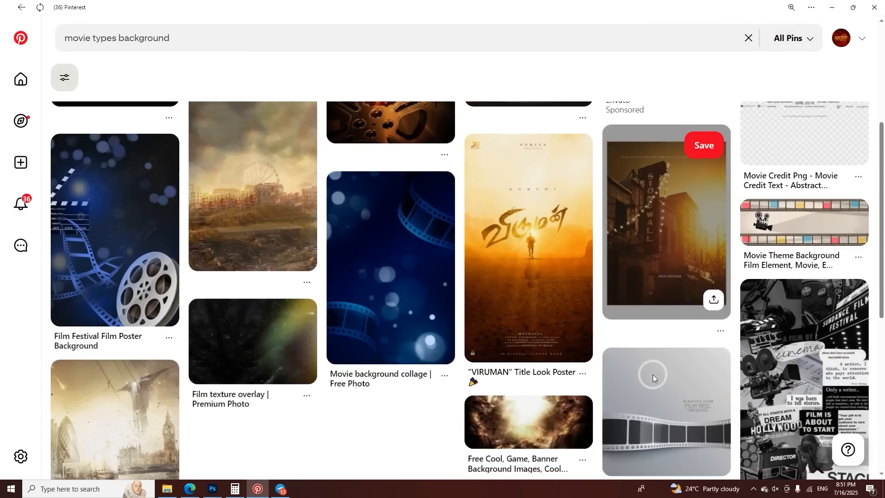
{"action": "scroll", "coordinate": [360, 305], "scroll_direction": "down", "scroll_amount": 4}
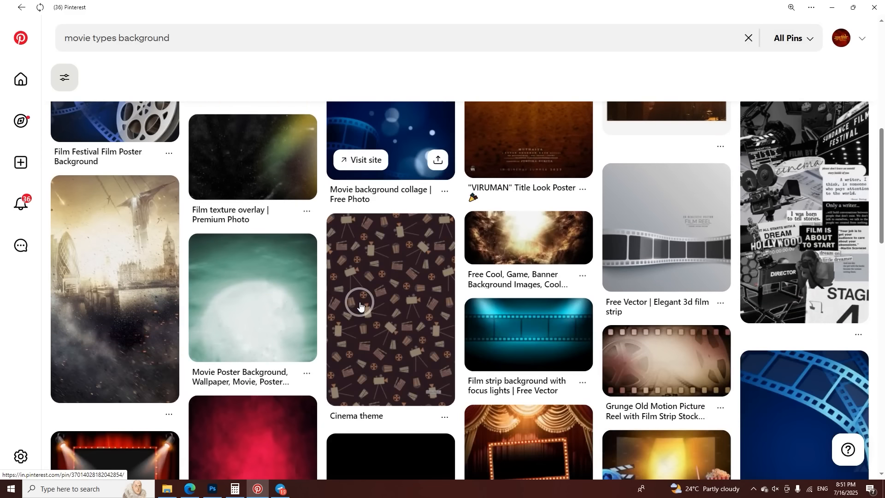
{"action": "scroll", "coordinate": [530, 208], "scroll_direction": "down", "scroll_amount": 3}
{"action": "left_click", "coordinate": [531, 118]}
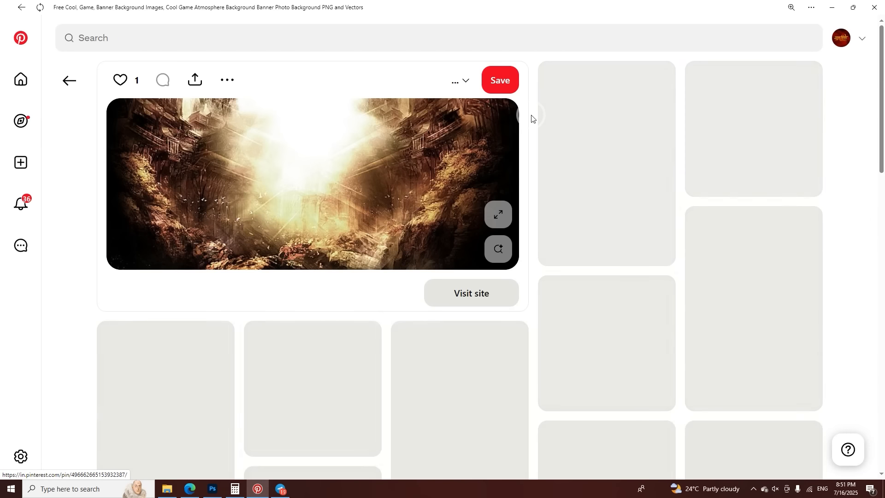
{"action": "scroll", "coordinate": [373, 200], "scroll_direction": "down", "scroll_amount": 3}
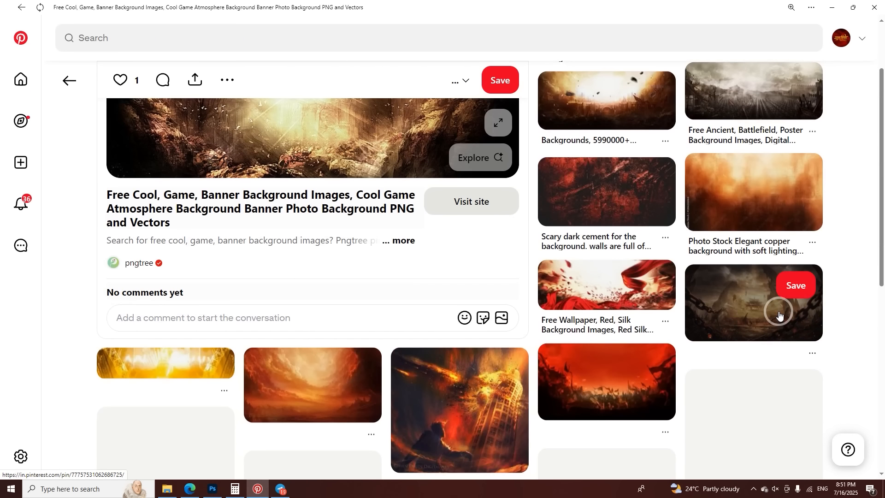
{"action": "scroll", "coordinate": [600, 366], "scroll_direction": "down", "scroll_amount": 3}
{"action": "scroll", "coordinate": [600, 364], "scroll_direction": "down", "scroll_amount": 18}
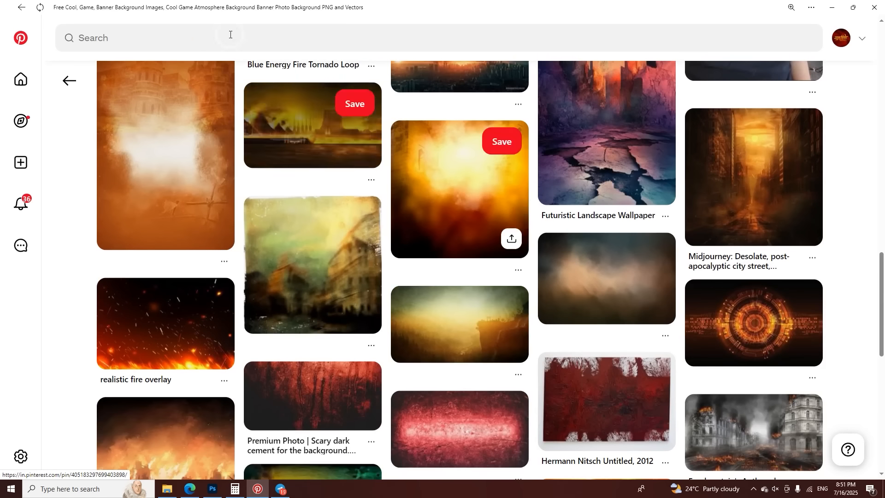
Step: Search Pinterest for "lilght show", open the orange stage-light pin "Cenário PSD, PNG e Fotos" and download its image
{"action": "left_click", "coordinate": [210, 41]}
{"action": "type", "text": "lilght show"}
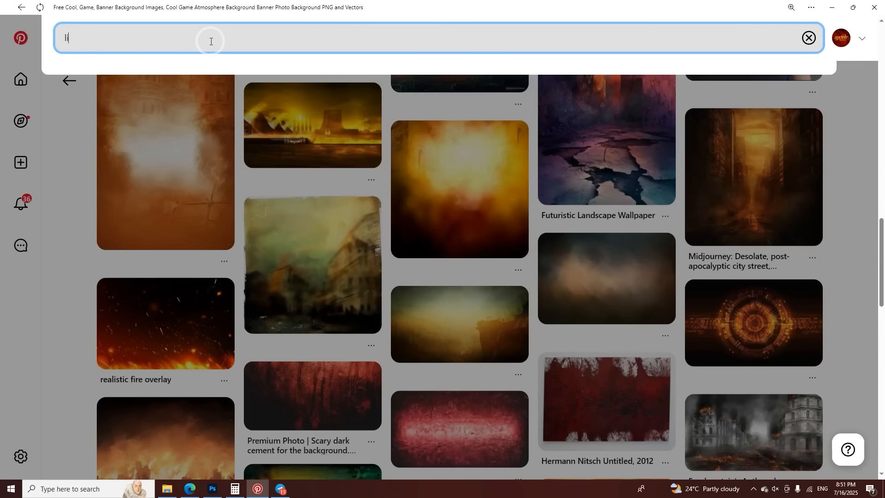
{"action": "key", "text": "Return"}
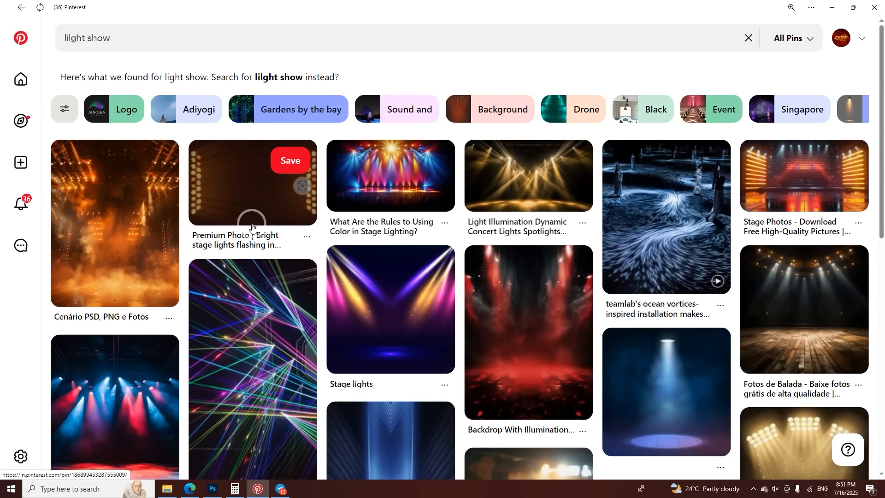
{"action": "left_click", "coordinate": [90, 232]}
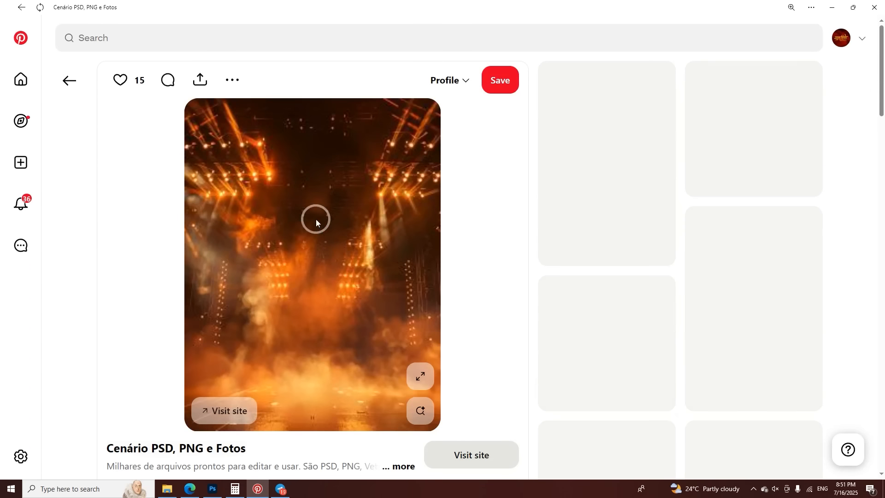
{"action": "left_click", "coordinate": [232, 80]}
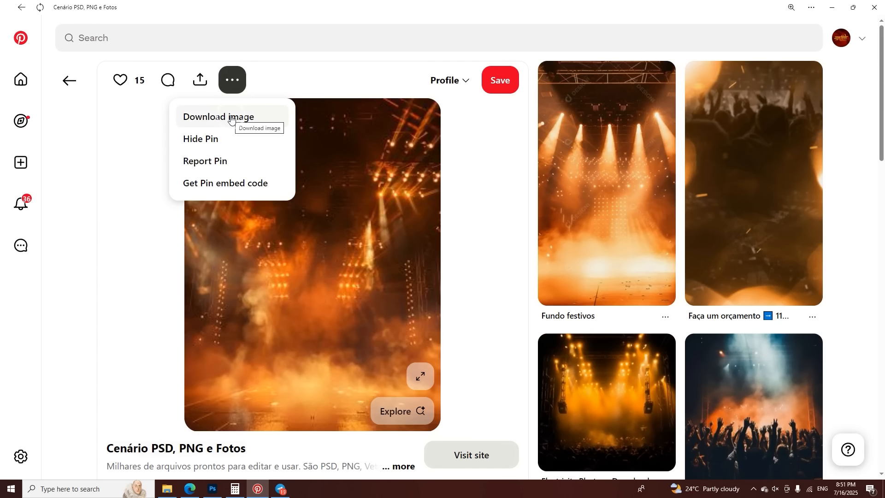
{"action": "left_click", "coordinate": [230, 118]}
Step: Switch to Photoshop, place the downloaded "Cenário PSD, PNG e Fotos" image above the download (2) layer and scale it to about 401%
{"action": "left_click", "coordinate": [212, 488]}
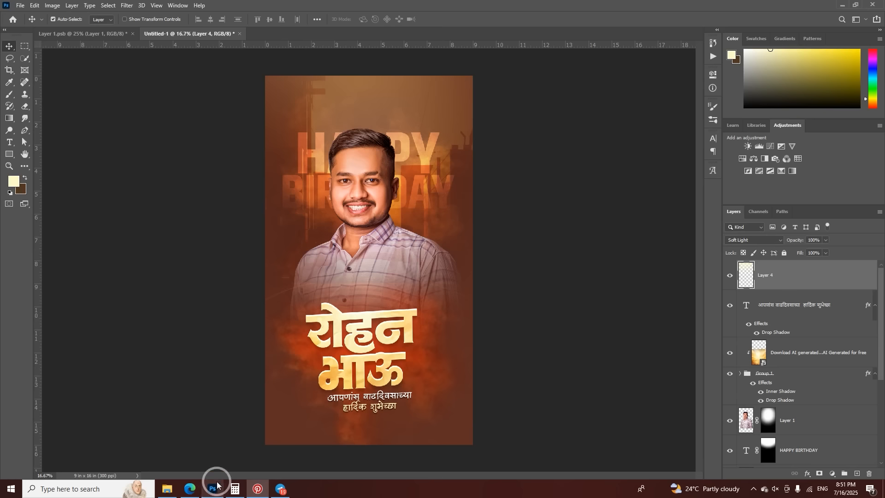
{"action": "left_click", "coordinate": [452, 215]}
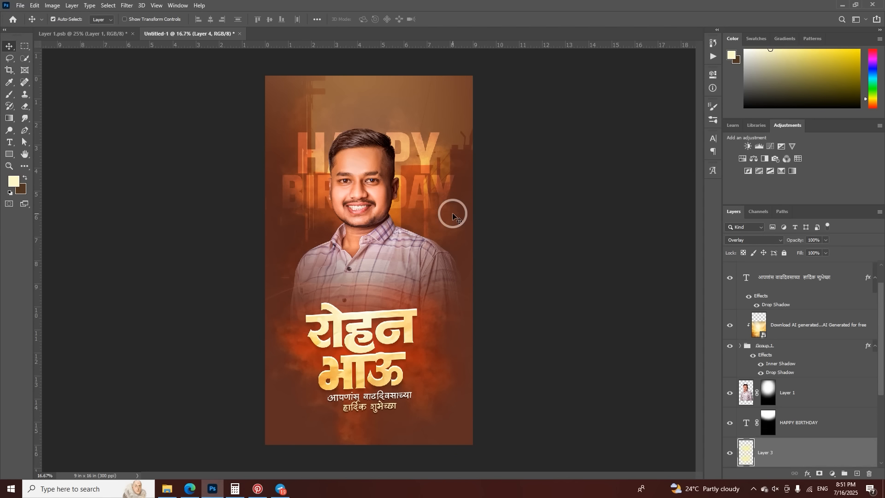
{"action": "scroll", "coordinate": [808, 409], "scroll_direction": "down", "scroll_amount": 3}
{"action": "left_click", "coordinate": [789, 385]}
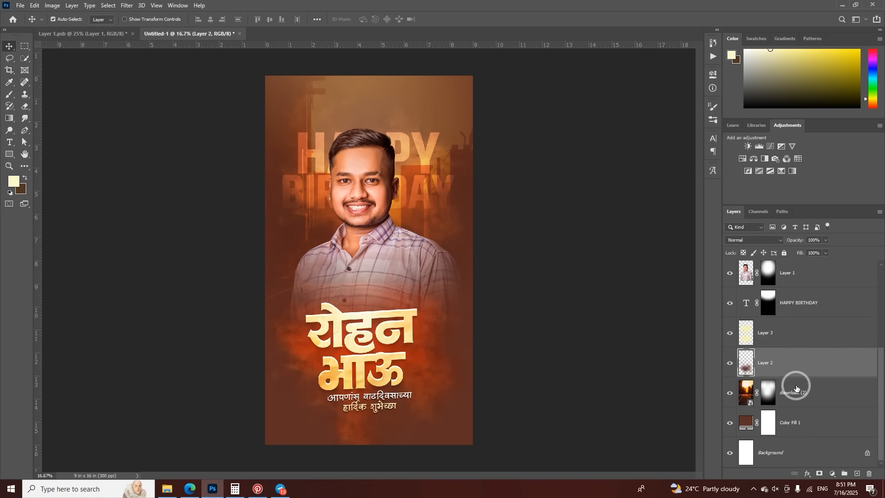
{"action": "left_click", "coordinate": [20, 5]}
{"action": "left_click", "coordinate": [81, 190]}
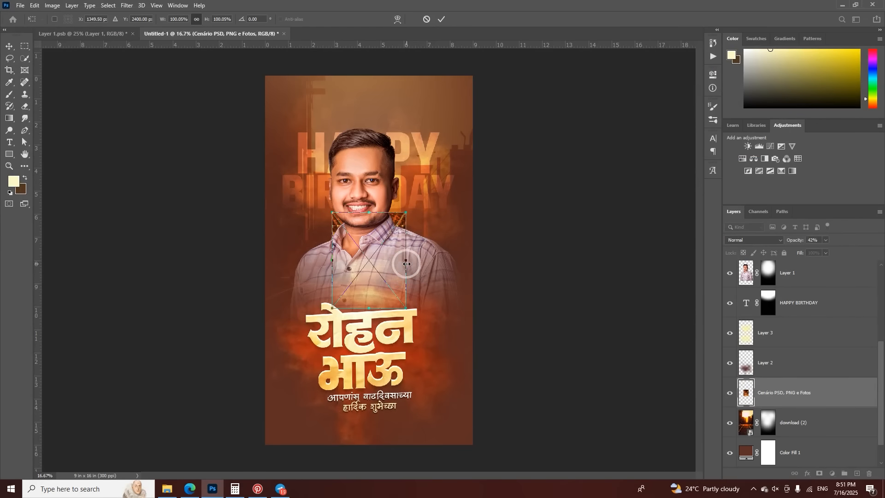
{"action": "left_click_drag", "start_coordinate": [406, 263], "coordinate": [517, 295]}
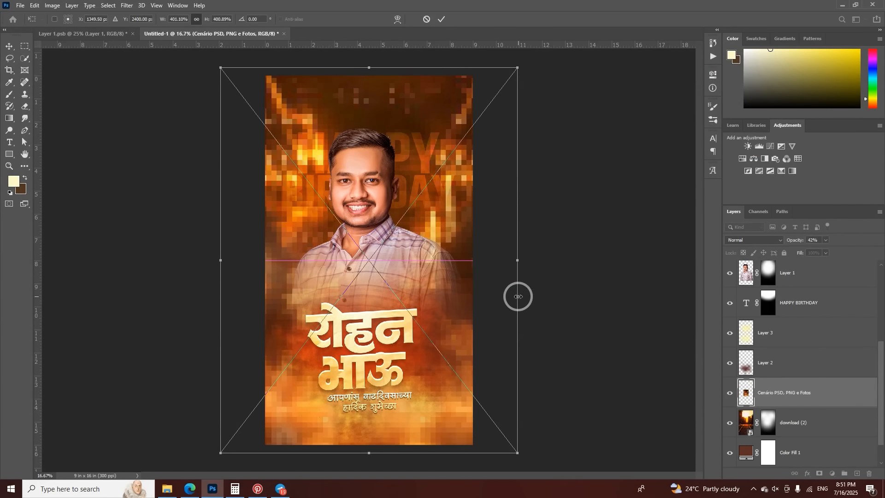
{"action": "left_click", "coordinate": [438, 22]}
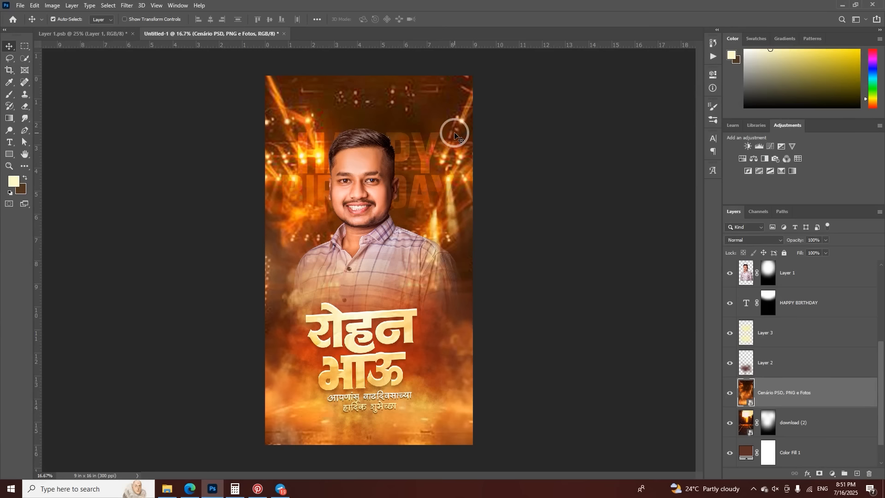
Step: Set the placed stage-light layer's blend mode to Soft Light and its opacity to 37%
{"action": "left_click", "coordinate": [764, 240]}
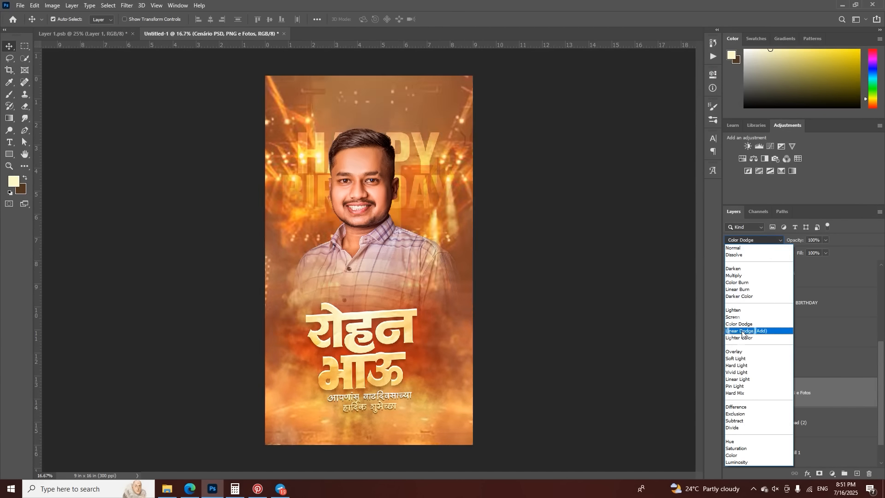
{"action": "left_click", "coordinate": [738, 359]}
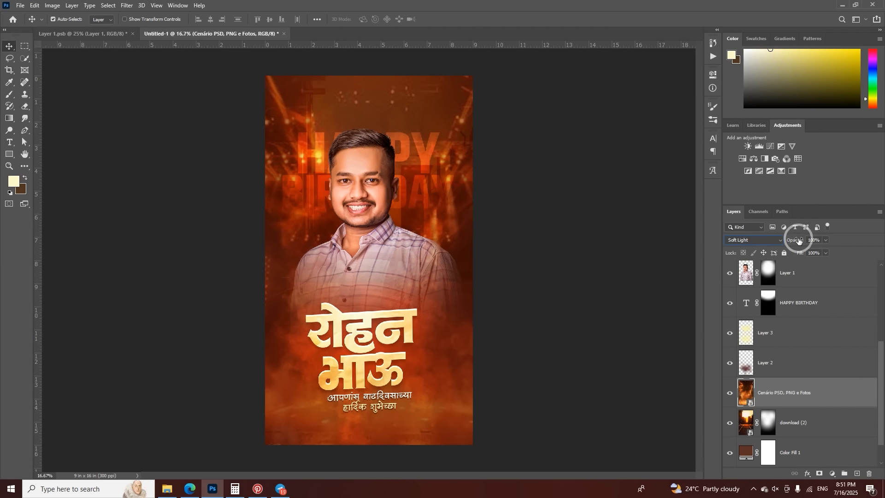
{"action": "key", "text": "Return"}
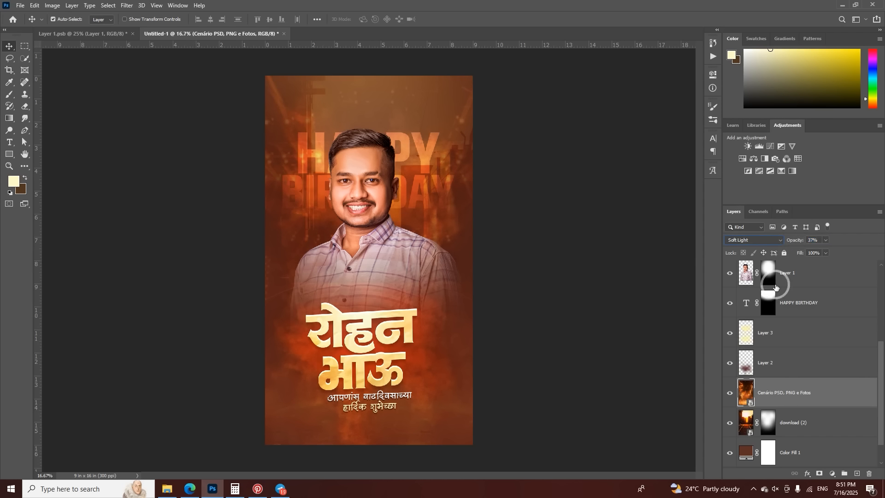
Step: Compare the poster with and without the stage-light layer by switching its visibility off and on
{"action": "left_click", "coordinate": [730, 394]}
{"action": "left_click", "coordinate": [730, 393]}
{"action": "left_click", "coordinate": [730, 394]}
{"action": "left_click", "coordinate": [731, 393]}
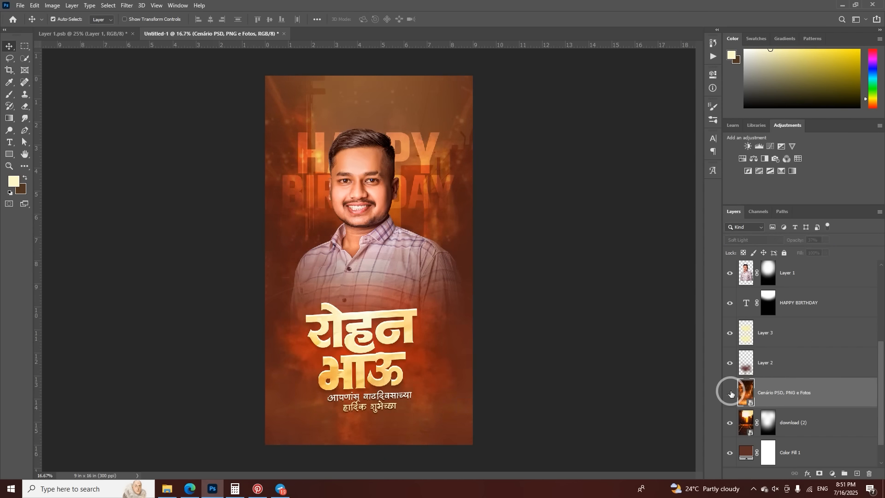
{"action": "left_click", "coordinate": [731, 393]}
{"action": "left_click", "coordinate": [731, 393]}
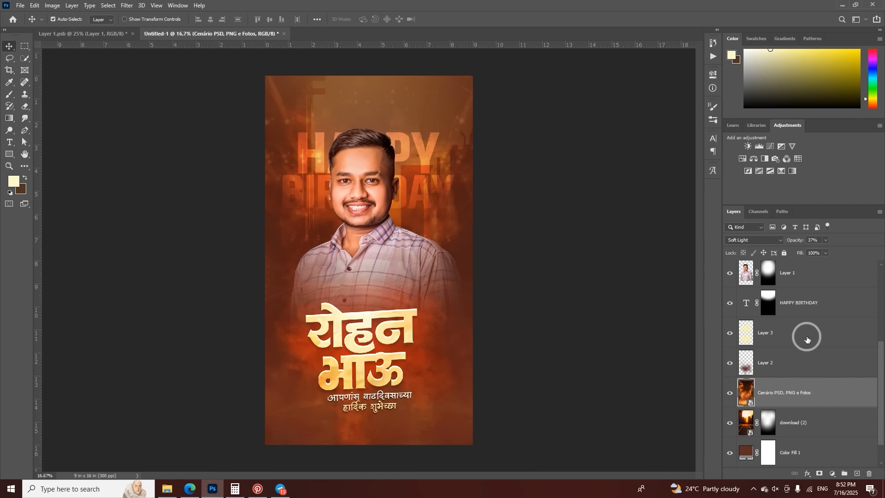
Step: Select Layer 4 as the insertion point, search the image folder for "poster" and open the earlier finished birthday poster PSD
{"action": "scroll", "coordinate": [806, 339], "scroll_direction": "up", "scroll_amount": 4}
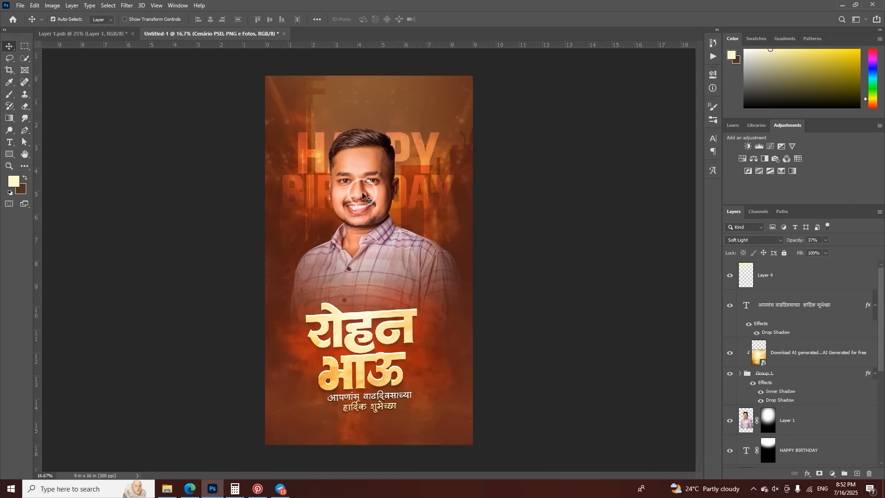
{"action": "left_click", "coordinate": [768, 275]}
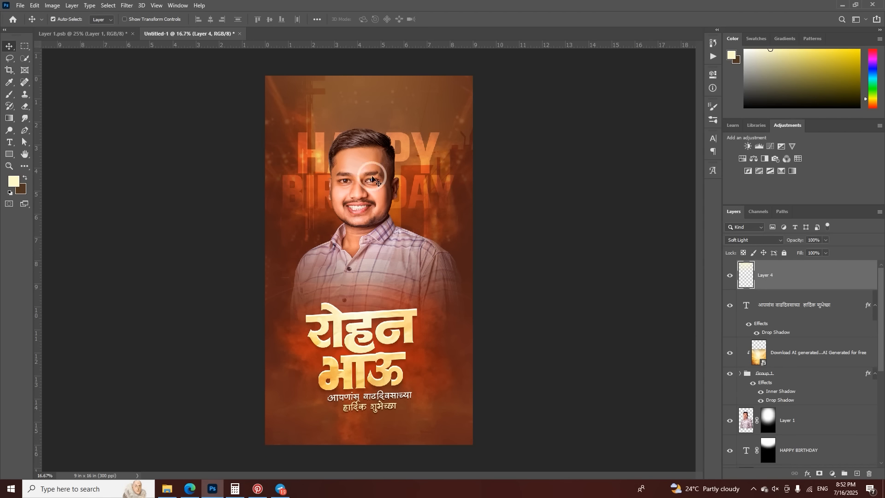
{"action": "left_click", "coordinate": [21, 6]}
{"action": "left_click", "coordinate": [28, 22]}
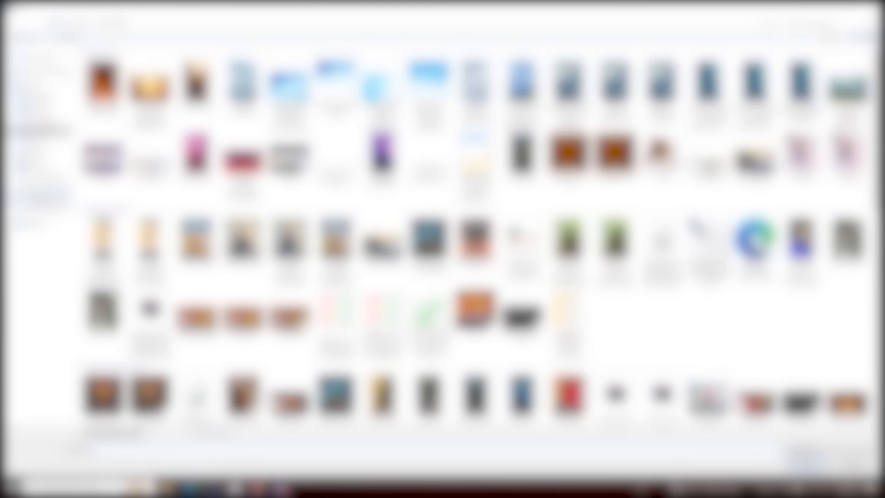
{"action": "left_click", "coordinate": [40, 208]}
{"action": "double_click", "coordinate": [203, 76]}
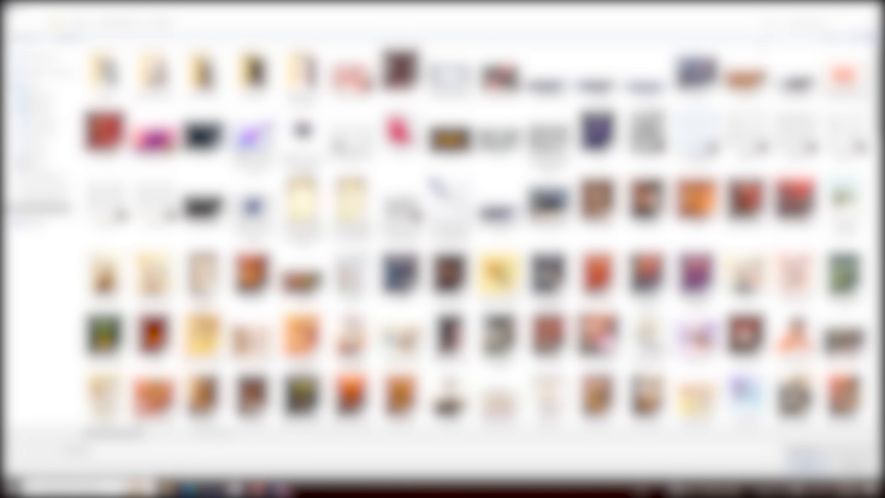
{"action": "left_click", "coordinate": [815, 23]}
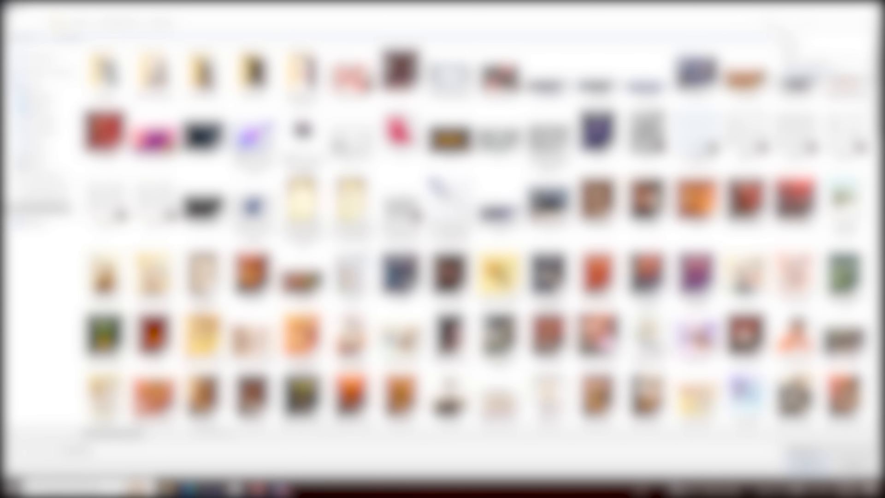
{"action": "key", "text": "Escape"}
{"action": "type", "text": "poster"}
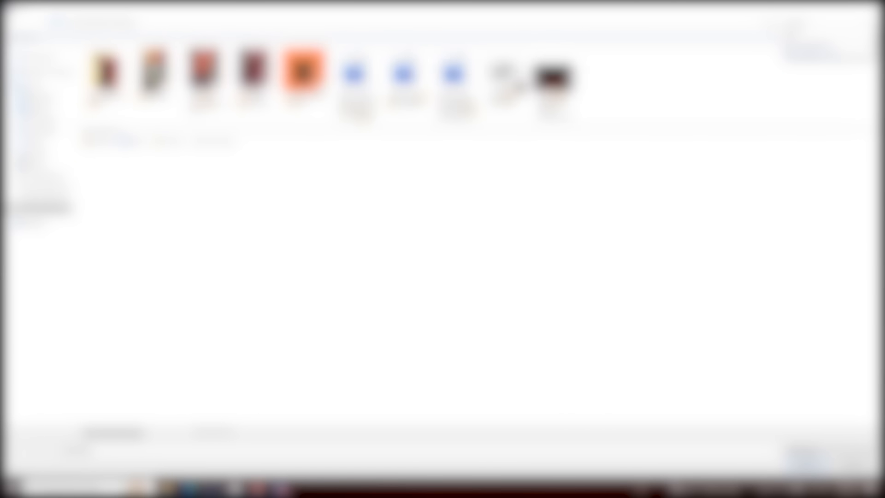
{"action": "double_click", "coordinate": [103, 59]}
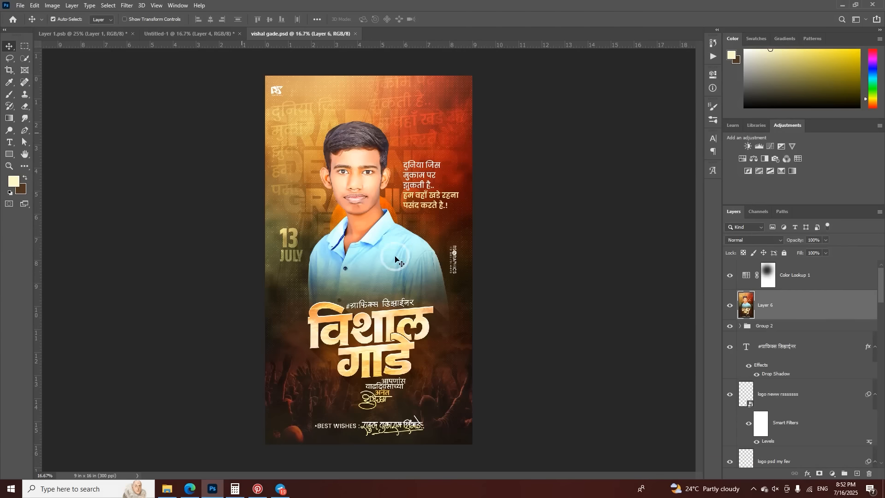
Step: Delete the Color Lookup 1 adjustment and the merged Layer 6 from the opened source poster
{"action": "left_click_drag", "start_coordinate": [402, 299], "coordinate": [400, 291]}
{"action": "key", "text": "Delete"}
{"action": "key", "text": "Delete"}
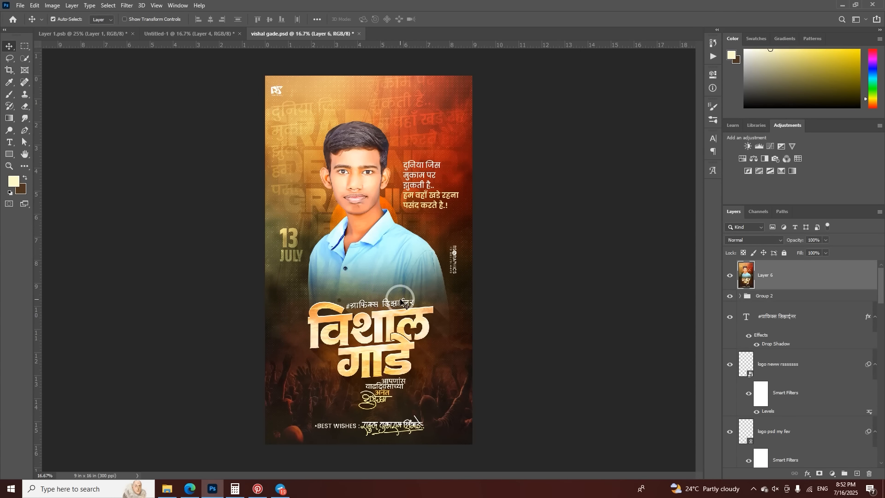
Step: Copy the "#ग्राफिक्स डिझाईनर" text from the source poster into Untitled-1, placing it just above the golden name
{"action": "left_click", "coordinate": [397, 304]}
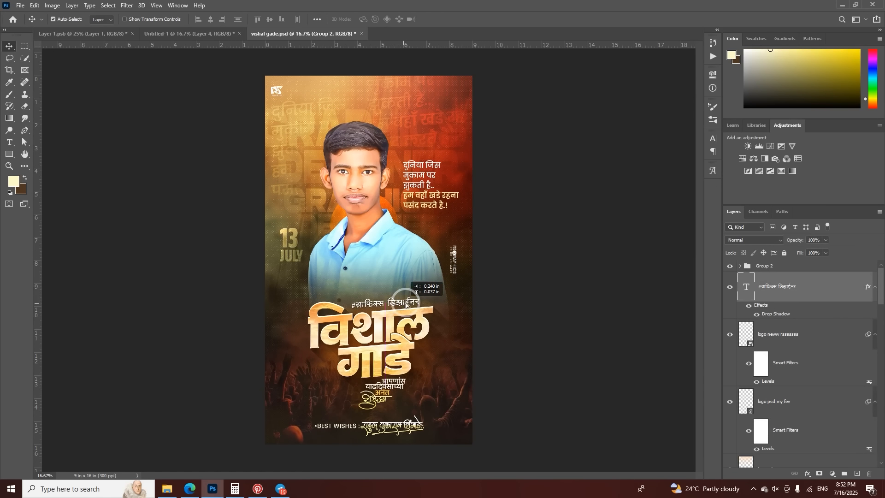
{"action": "left_click", "coordinate": [197, 34]}
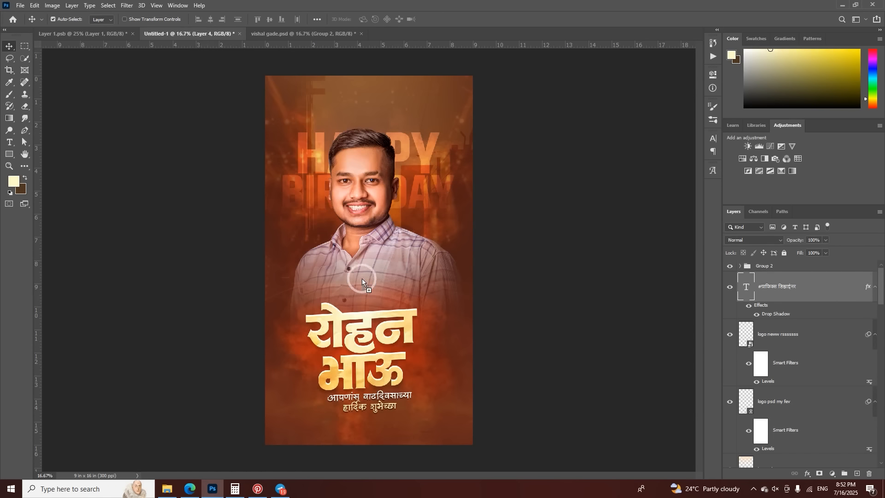
{"action": "left_click_drag", "start_coordinate": [379, 302], "coordinate": [378, 303]}
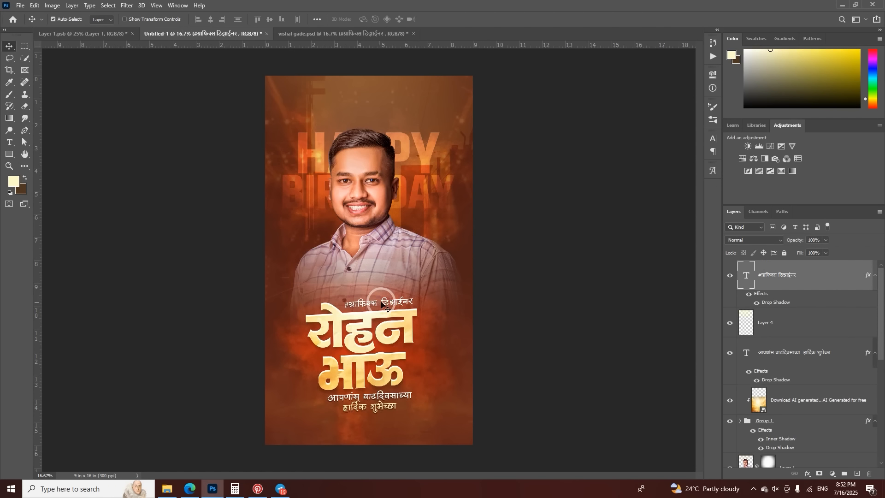
Step: Copy the five-line Hindi quote "दुनिया जिस मुकाम पर झुकती है.." from the source poster into Untitled-1, beside the portrait's face
{"action": "left_click", "coordinate": [306, 34]}
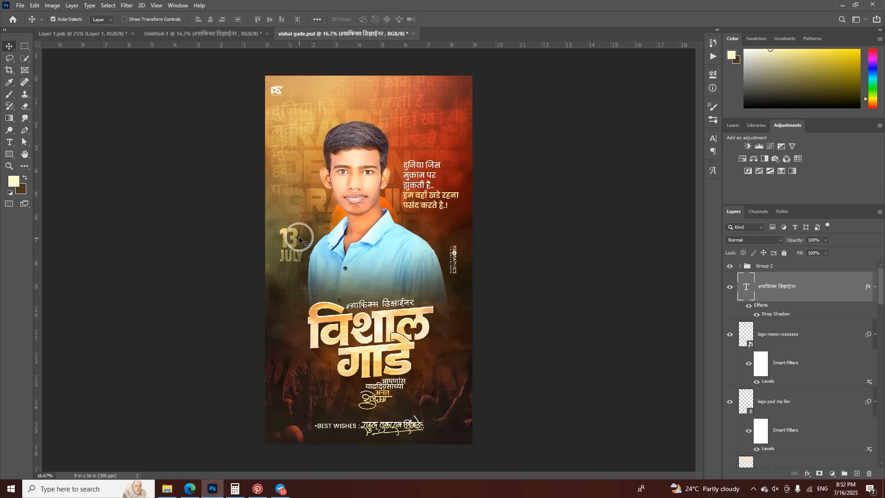
{"action": "left_click_drag", "start_coordinate": [426, 166], "coordinate": [302, 189]}
{"action": "left_click", "coordinate": [758, 366]}
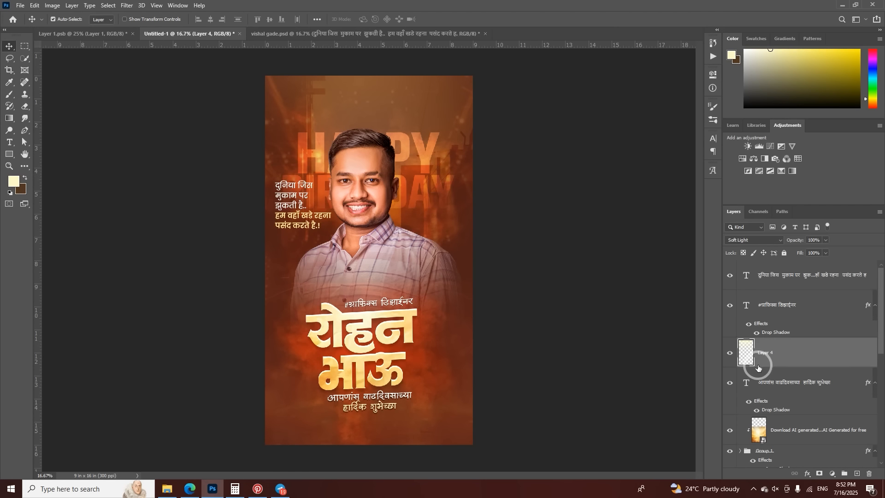
Step: Fade the BIRTHDAY lettering behind the quote by painting black on the HAPPY BIRTHDAY layer mask with a soft brush of size 1390
{"action": "left_click", "coordinate": [729, 353]}
{"action": "left_click", "coordinate": [444, 199]}
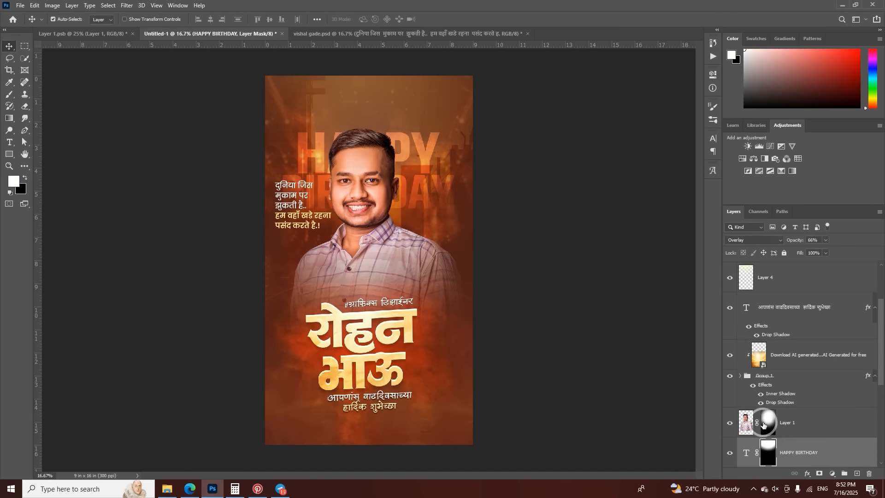
{"action": "left_click", "coordinate": [731, 394]}
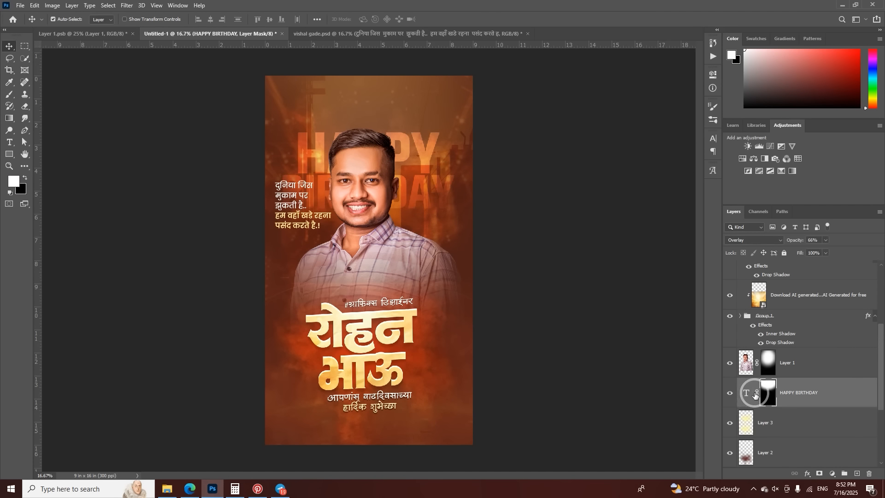
{"action": "left_click", "coordinate": [10, 94]}
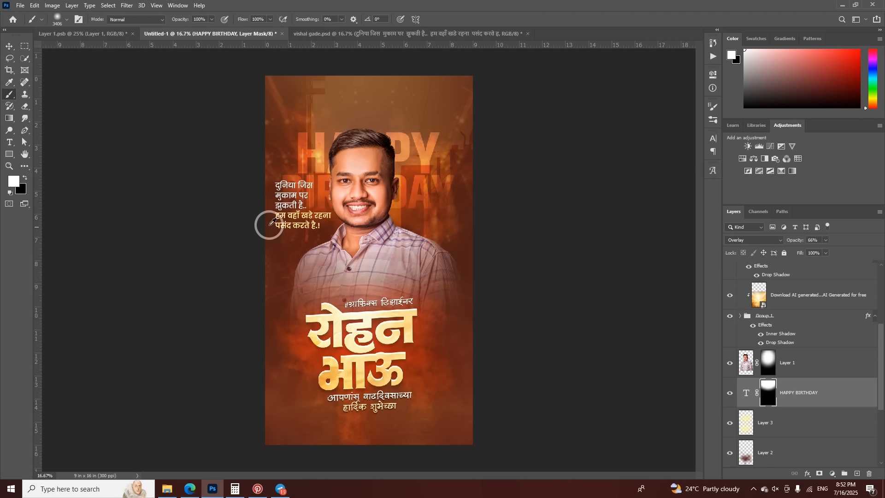
{"action": "left_click_drag", "start_coordinate": [293, 211], "coordinate": [263, 210]}
{"action": "left_click", "coordinate": [285, 211]}
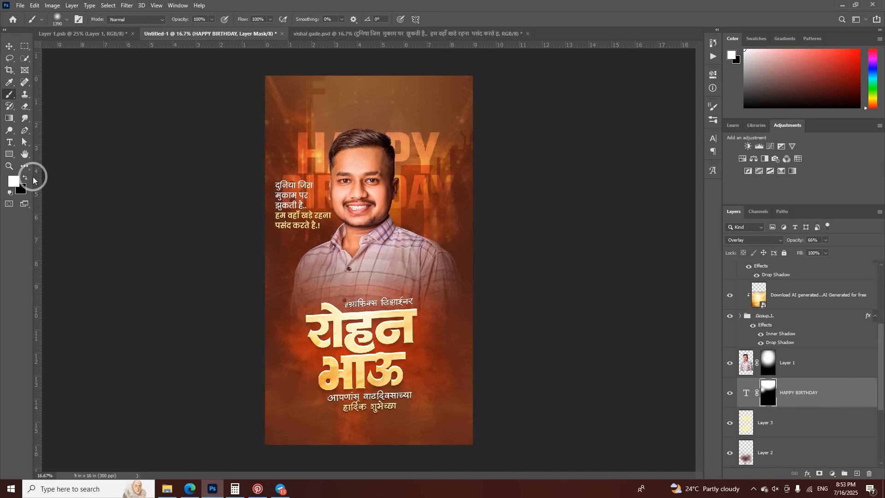
{"action": "left_click", "coordinate": [25, 179]}
{"action": "left_click_drag", "start_coordinate": [306, 212], "coordinate": [286, 210]}
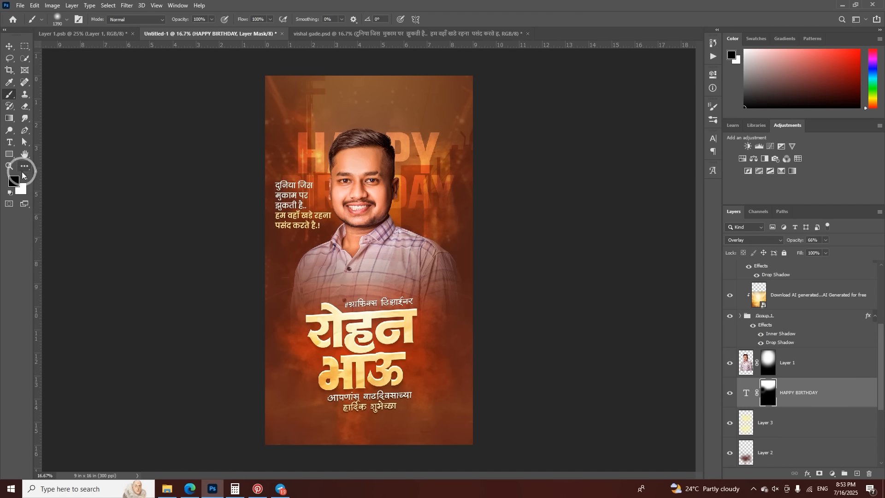
{"action": "left_click", "coordinate": [25, 178]}
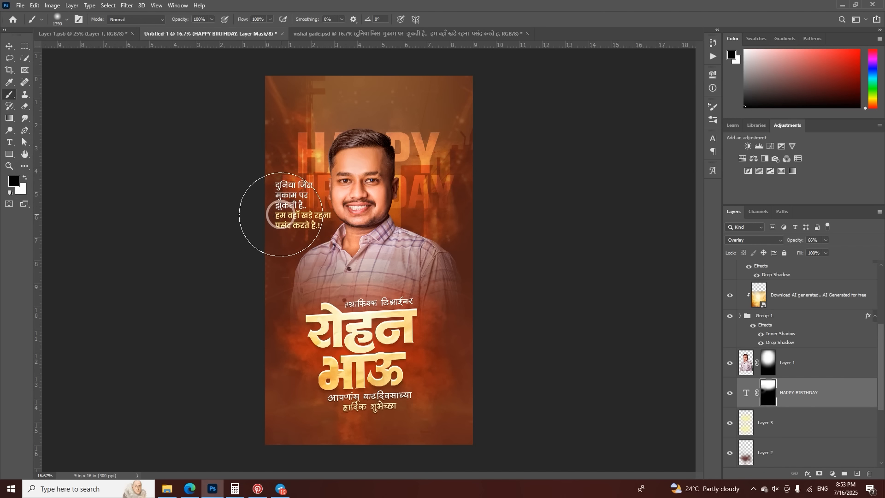
{"action": "left_click", "coordinate": [9, 46]}
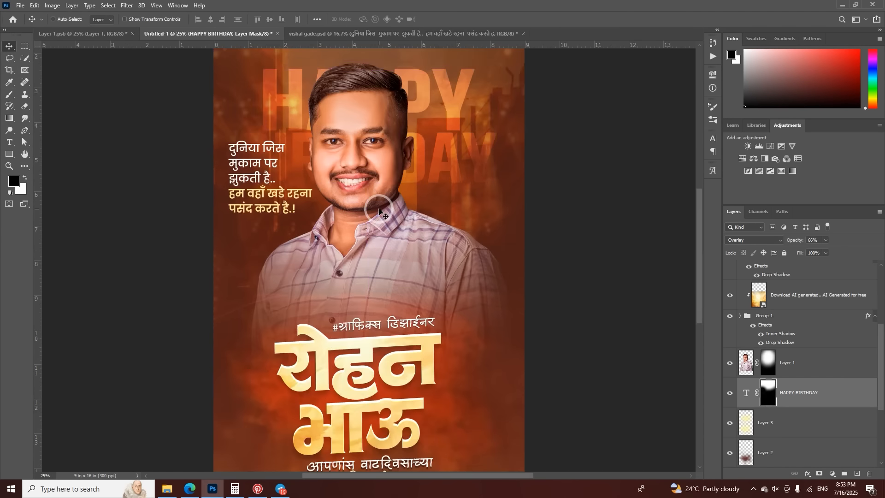
Step: Find the crowd image layer "download (95)" in the earlier source poster and open its smart object contents
{"action": "left_click", "coordinate": [352, 34]}
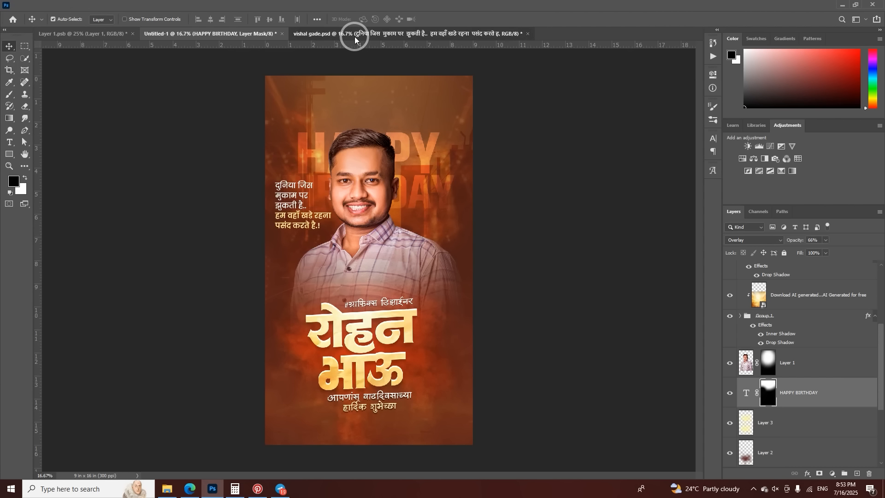
{"action": "left_click_drag", "start_coordinate": [417, 227], "coordinate": [436, 83]}
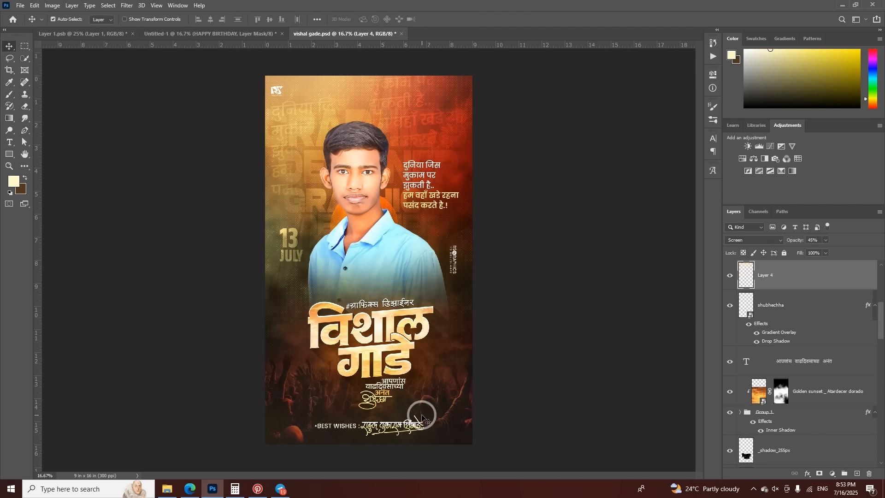
{"action": "left_click", "coordinate": [439, 414]}
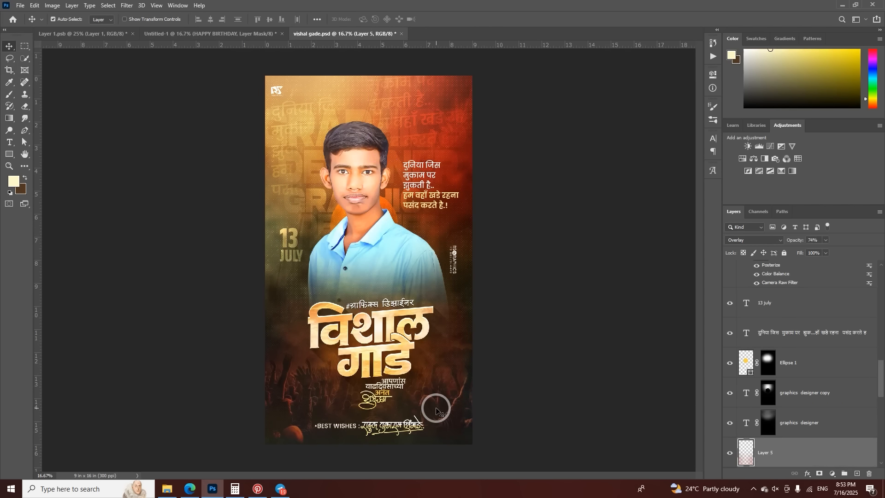
{"action": "key", "text": "ctrl+plus"}
{"action": "scroll", "coordinate": [436, 406], "scroll_direction": "down", "scroll_amount": 3}
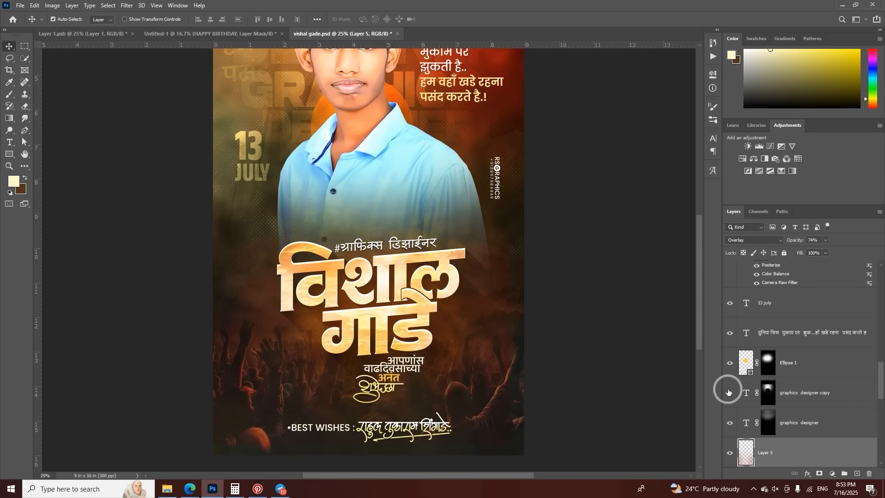
{"action": "scroll", "coordinate": [746, 390], "scroll_direction": "down", "scroll_amount": 5}
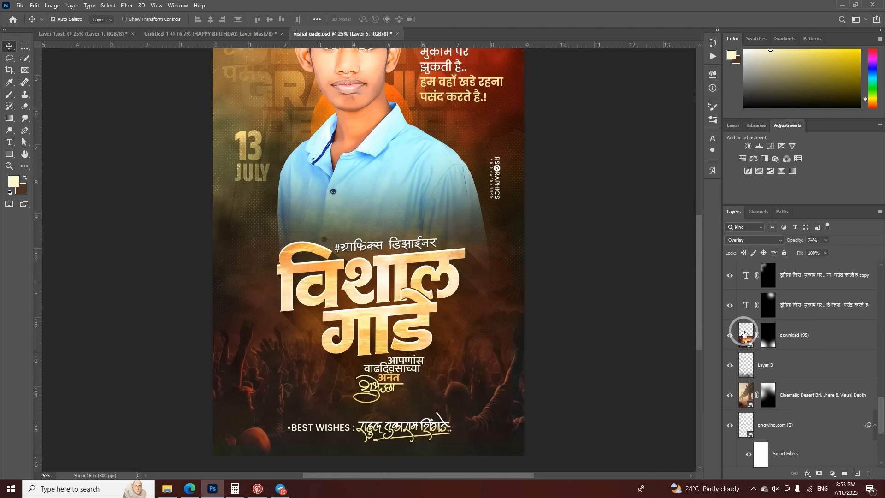
{"action": "double_click", "coordinate": [743, 333]}
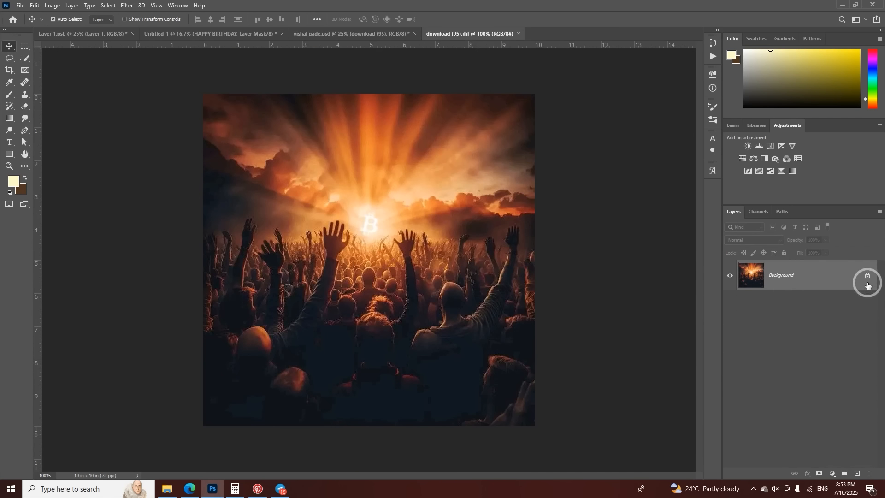
Step: Convert the crowd image to a smart object and copy it into Untitled-1 directly above Layer 3
{"action": "right_click", "coordinate": [867, 275]}
{"action": "left_click", "coordinate": [760, 217]}
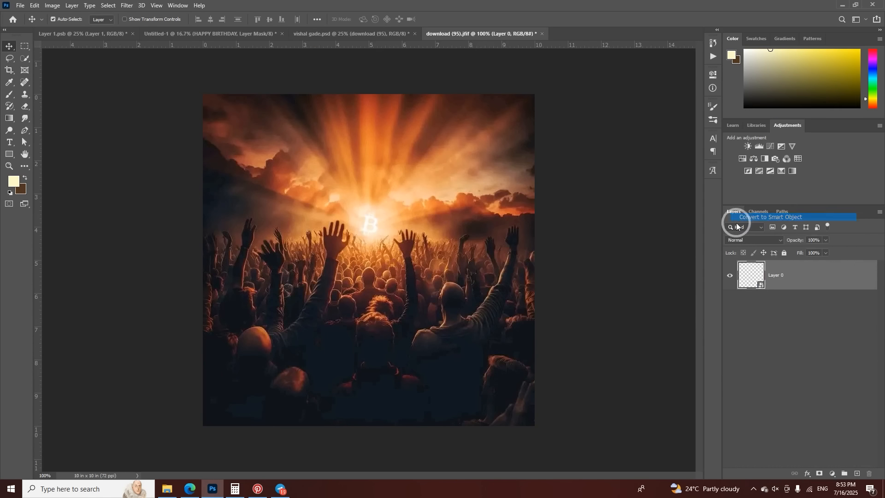
{"action": "left_click", "coordinate": [112, 33]}
{"action": "left_click", "coordinate": [184, 33]}
{"action": "scroll", "coordinate": [771, 382], "scroll_direction": "down", "scroll_amount": 5}
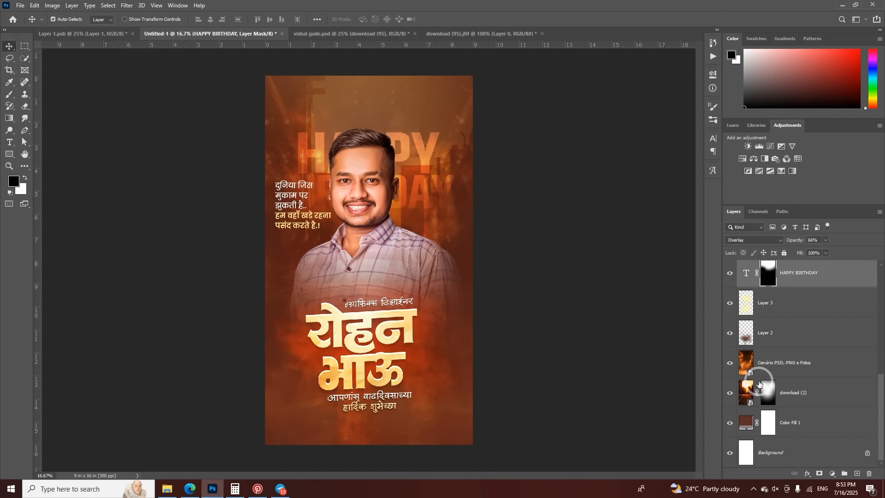
{"action": "left_click", "coordinate": [432, 391]}
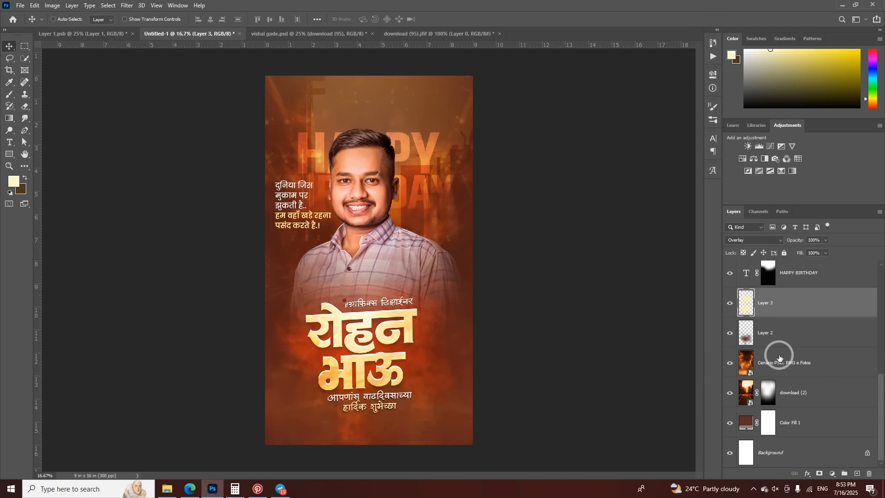
{"action": "key", "text": "ctrl+v"}
Step: Scale the crowd image to about 108% and place it across the poster's lower half, behind the portrait and name
{"action": "key", "text": "ctrl+t"}
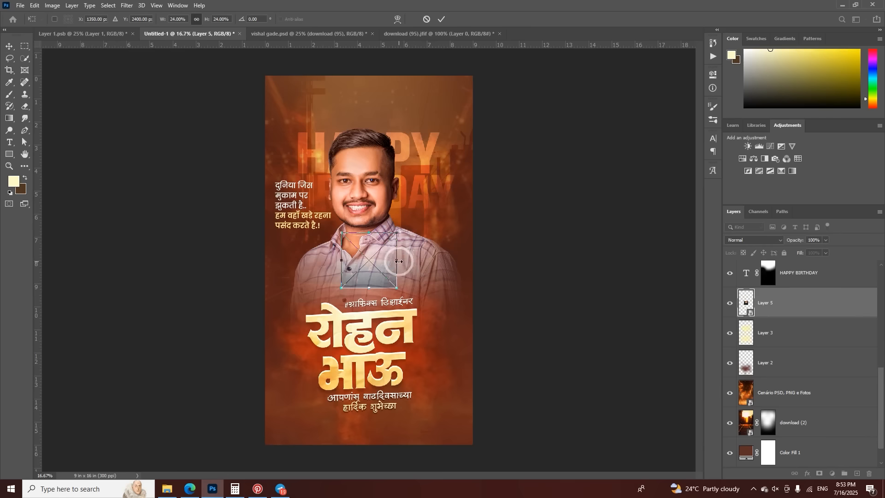
{"action": "left_click_drag", "start_coordinate": [398, 261], "coordinate": [491, 358]}
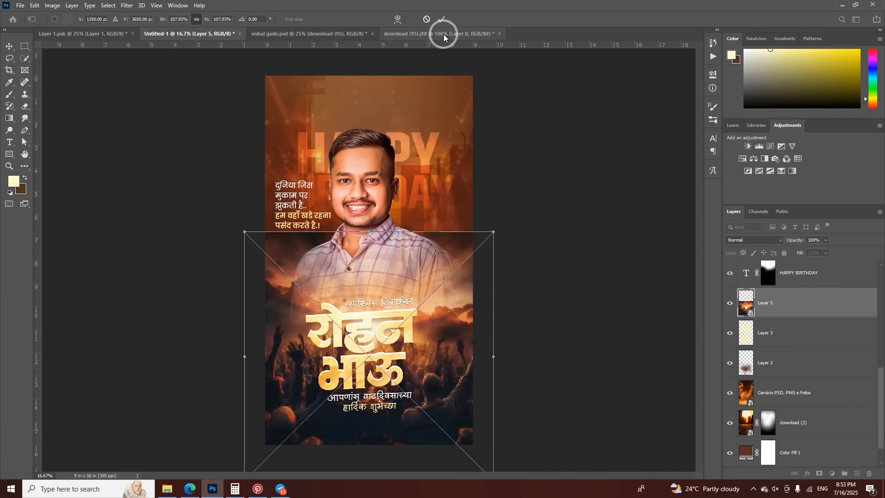
{"action": "left_click", "coordinate": [441, 19]}
Step: Set the crowd layer to Overlay blending at 36% opacity
{"action": "left_click", "coordinate": [746, 239]}
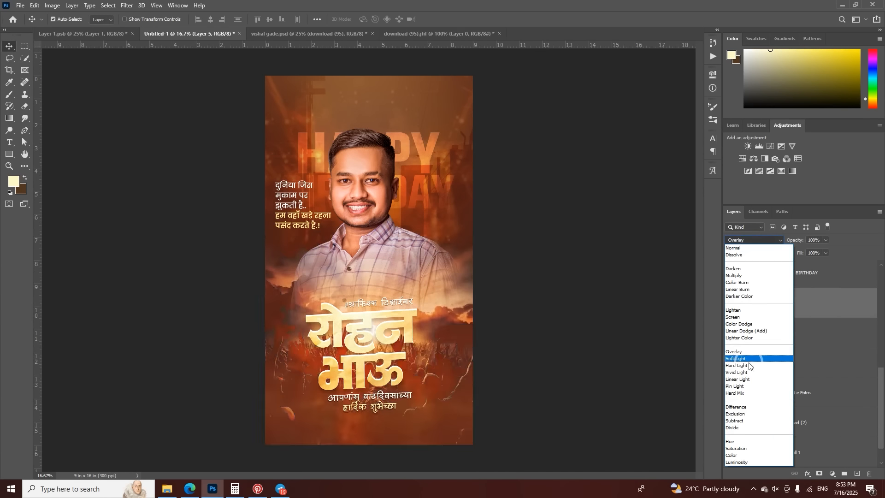
{"action": "left_click", "coordinate": [742, 359]}
{"action": "left_click", "coordinate": [792, 292]}
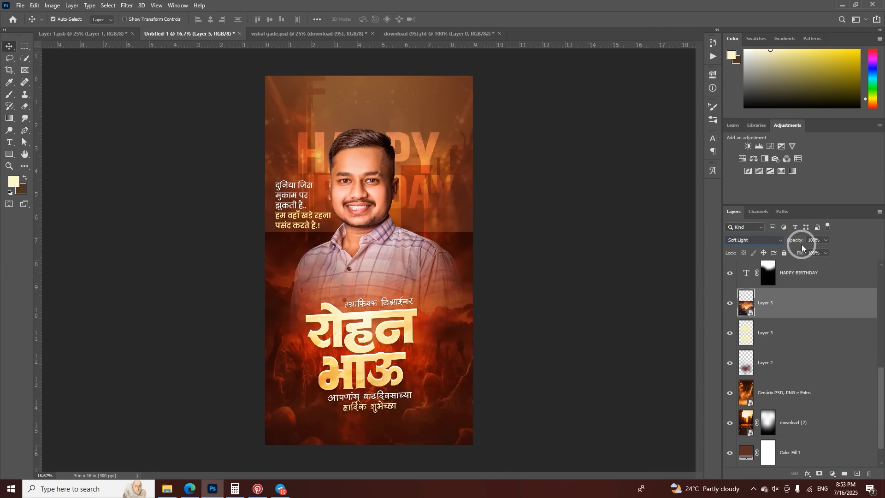
{"action": "left_click_drag", "start_coordinate": [772, 240], "coordinate": [771, 240]}
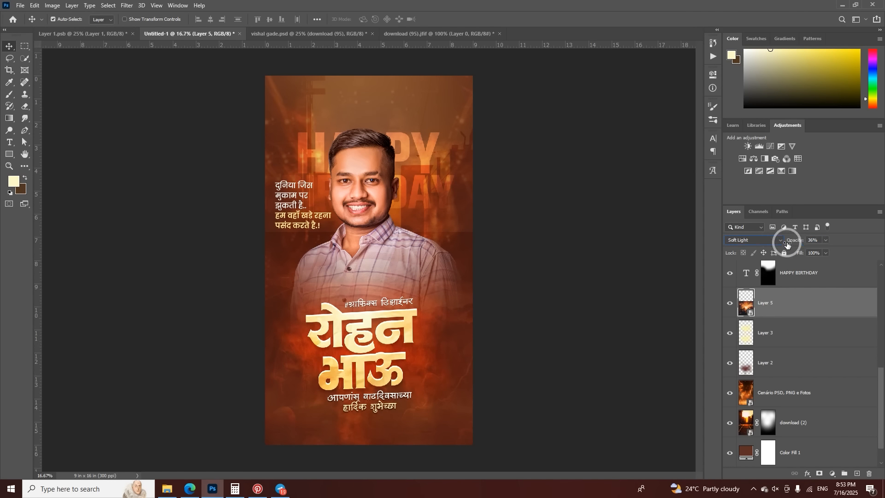
{"action": "left_click", "coordinate": [779, 240]}
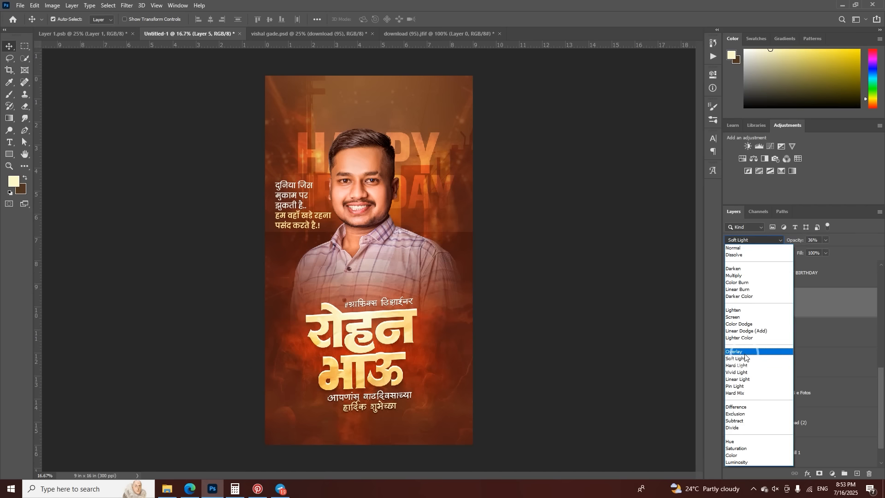
{"action": "left_click", "coordinate": [745, 353]}
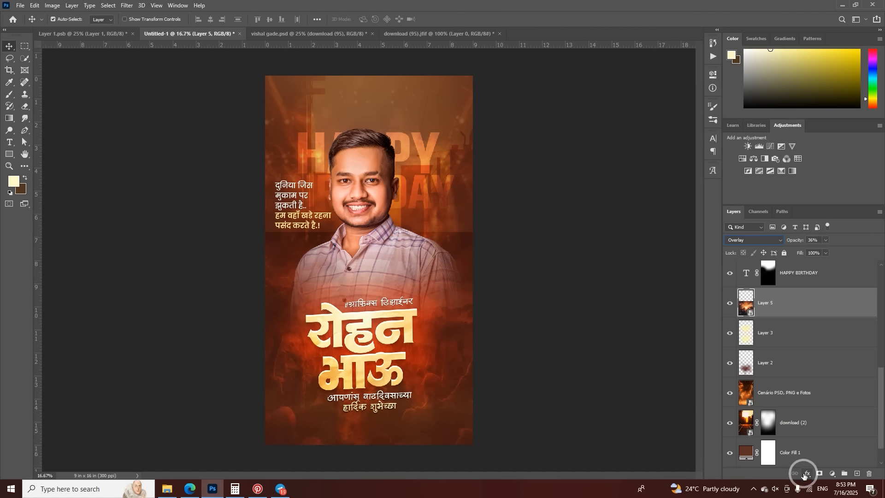
Step: Add a black layer mask to the crowd layer and reveal only the poster's bottom with a white soft brush of size 2026
{"action": "left_click", "coordinate": [819, 474], "text": "alt"}
{"action": "key", "text": "b"}
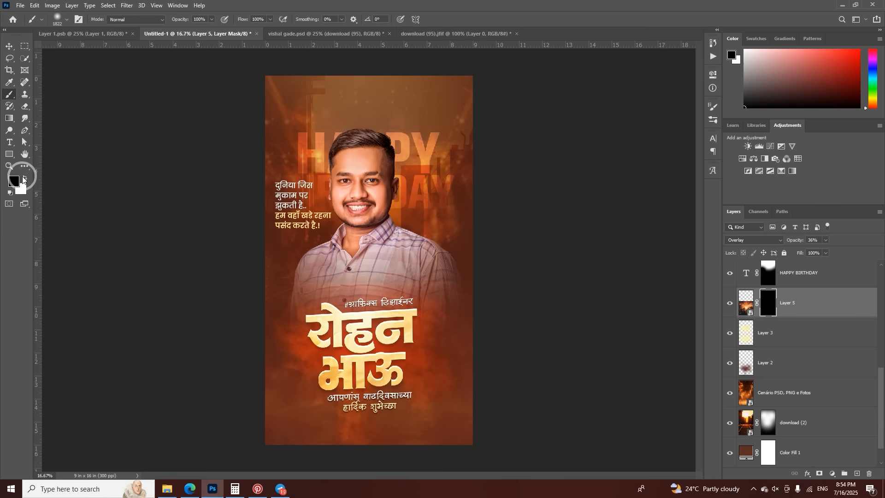
{"action": "left_click", "coordinate": [24, 179]}
{"action": "mouse_move", "coordinate": [267, 415]}
{"action": "left_mouse_down"}
{"action": "mouse_move", "coordinate": [375, 434]}
{"action": "mouse_move", "coordinate": [482, 428]}
{"action": "mouse_move", "coordinate": [559, 384]}
{"action": "left_mouse_up"}
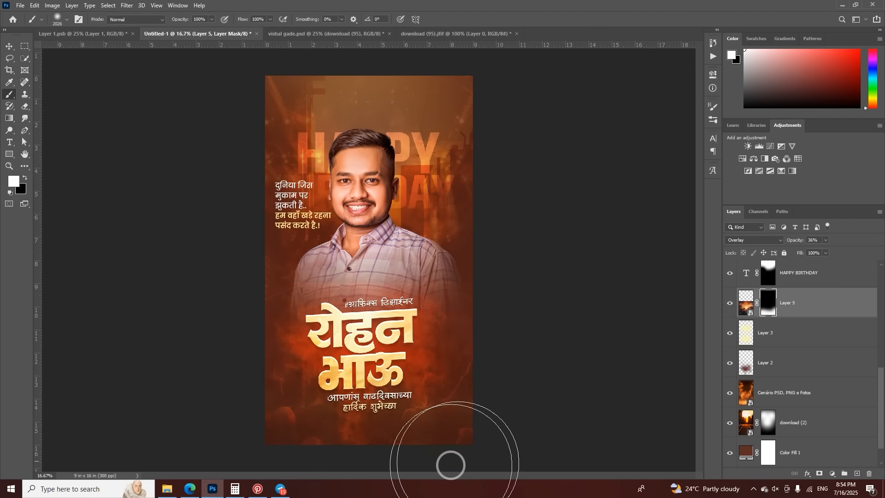
{"action": "key", "text": "ctrl+plus"}
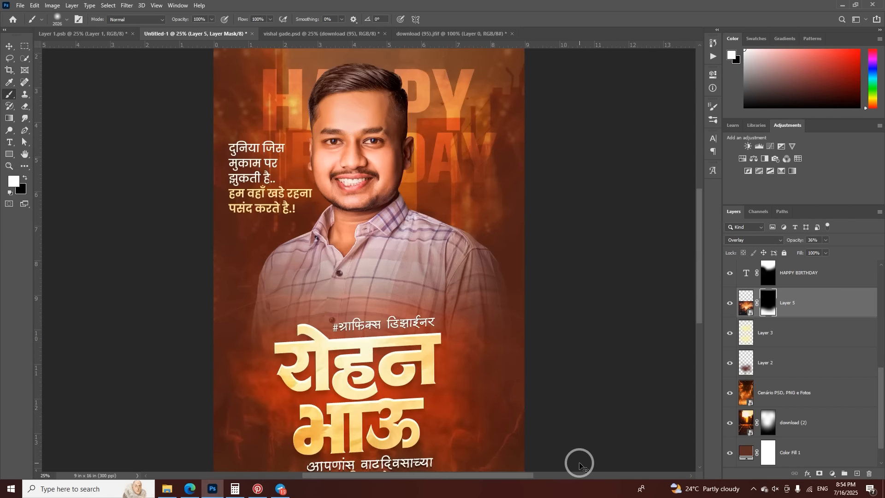
{"action": "key", "text": "ctrl+minus"}
{"action": "key", "text": "ctrl+minus"}
{"action": "key", "text": "ctrl+plus"}
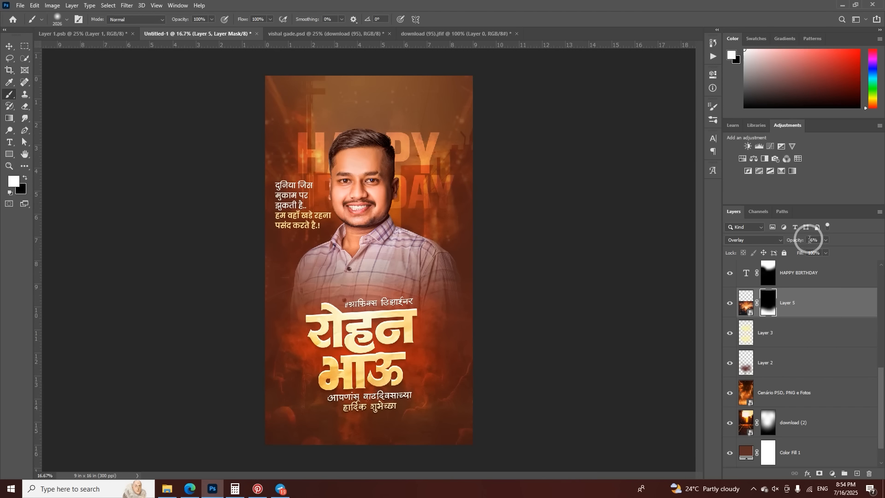
Step: Stamp all visible layers into a new merged layer above the Hindi quote text
{"action": "scroll", "coordinate": [809, 277], "scroll_direction": "up", "scroll_amount": 5}
{"action": "left_click", "coordinate": [809, 276]}
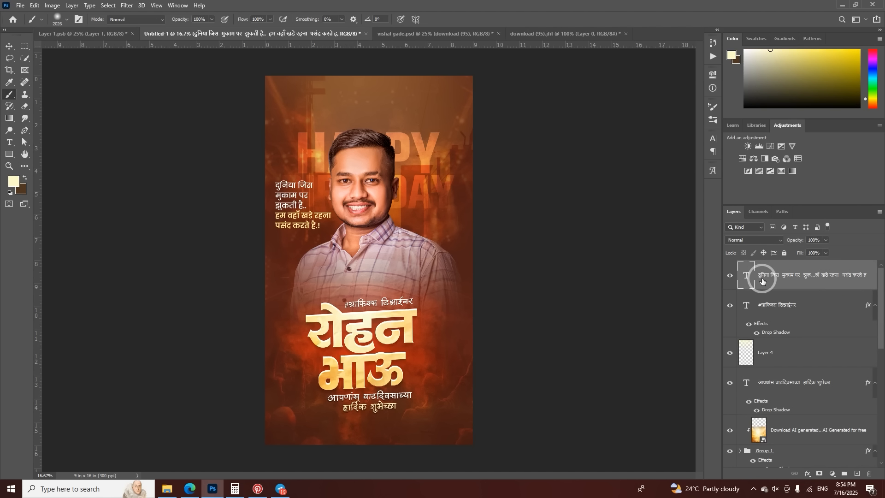
{"action": "key", "text": "ctrl+shift+alt+e"}
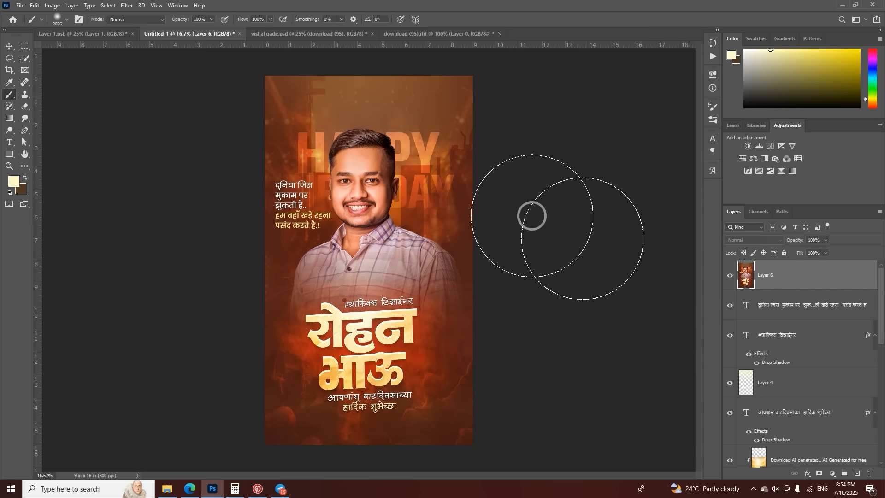
Step: Open the merged layer in the Camera Raw Filter and set Contrast to +9, Texture to +11 and Whites to +18
{"action": "left_click", "coordinate": [127, 6]}
{"action": "left_click", "coordinate": [143, 61]}
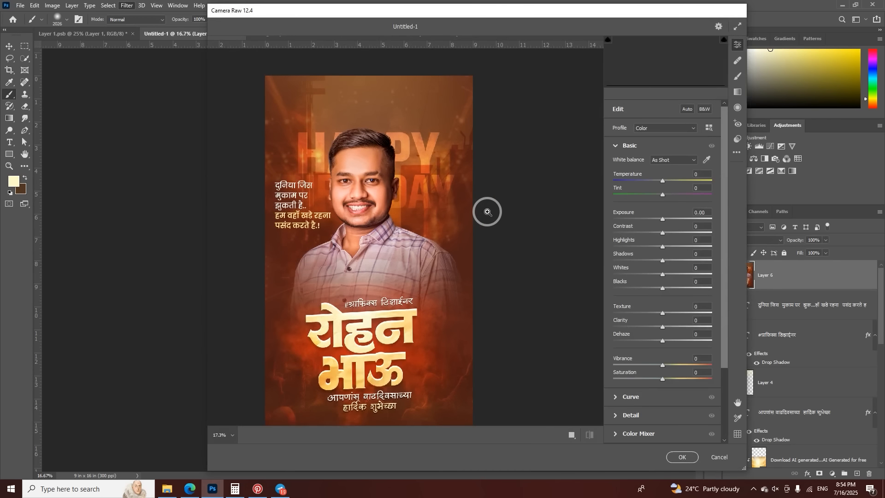
{"action": "mouse_move", "coordinate": [661, 235]}
{"action": "left_mouse_down"}
{"action": "mouse_move", "coordinate": [674, 235]}
{"action": "mouse_move", "coordinate": [667, 236]}
{"action": "left_mouse_up"}
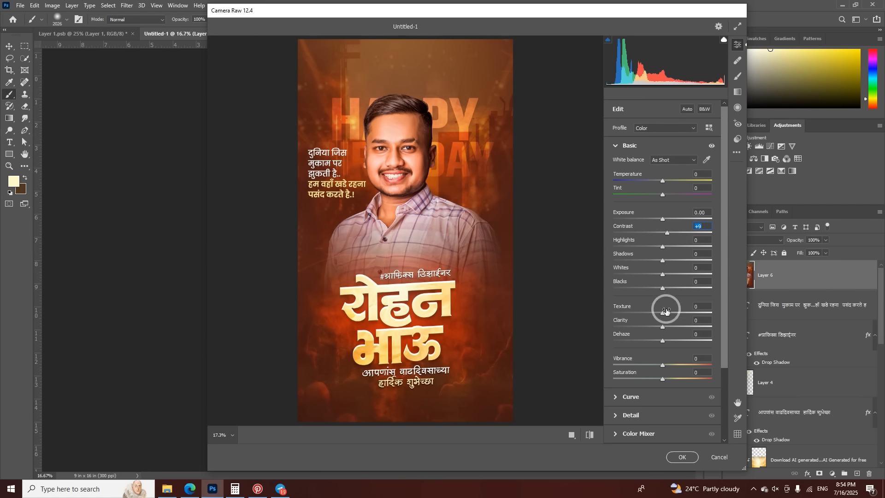
{"action": "left_click_drag", "start_coordinate": [662, 313], "coordinate": [675, 313]}
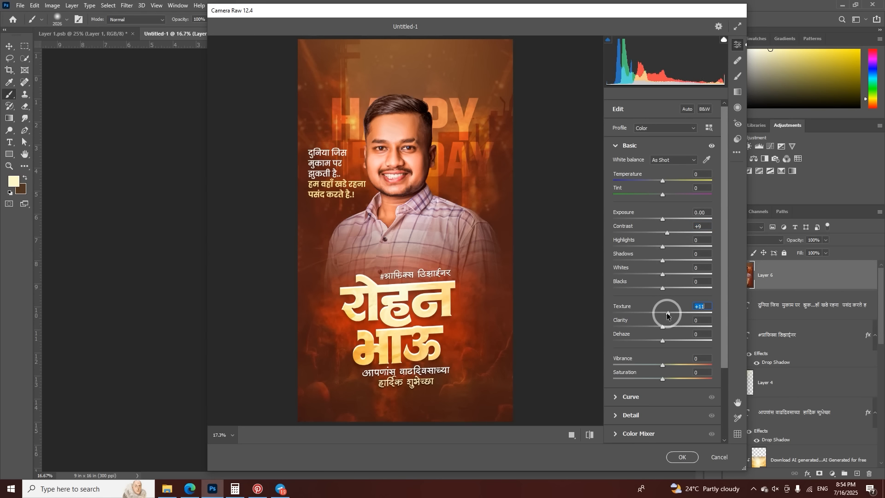
{"action": "left_click_drag", "start_coordinate": [663, 274], "coordinate": [672, 277]}
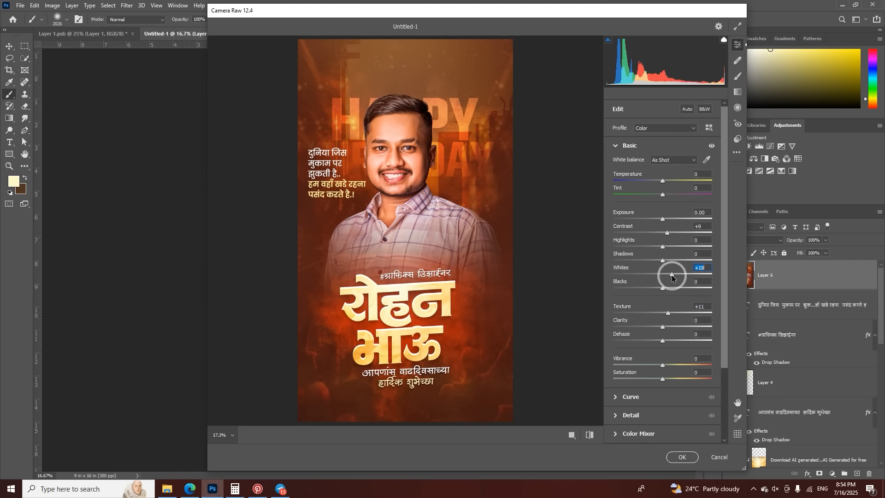
Step: Set the Color Mixer luminance to -15 for Reds and +7 for Oranges, and apply the Camera Raw filter
{"action": "scroll", "coordinate": [669, 275], "scroll_direction": "down", "scroll_amount": 2}
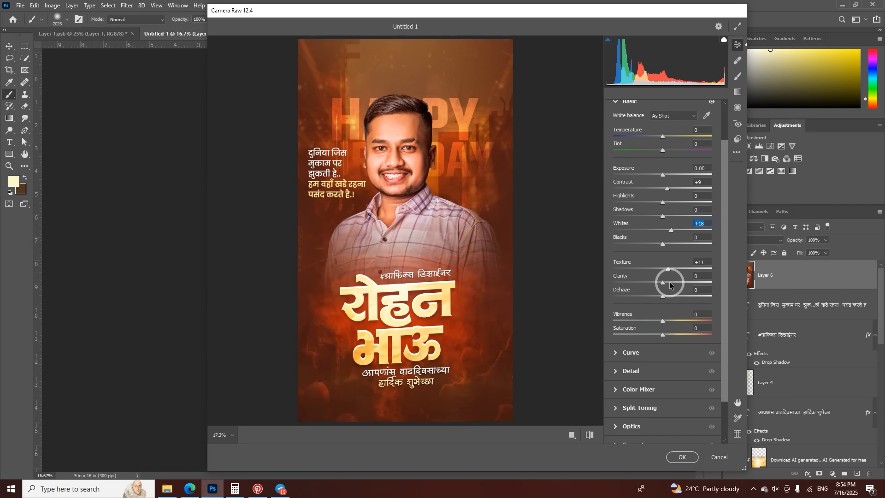
{"action": "left_click", "coordinate": [615, 382]}
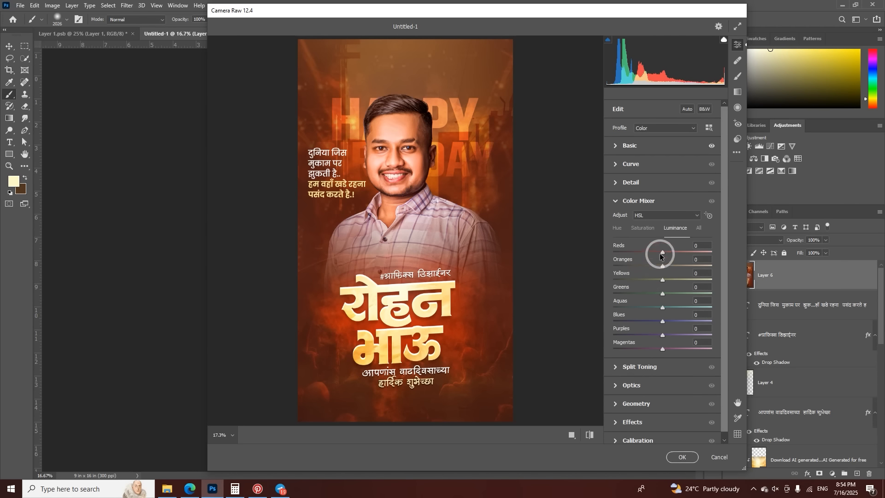
{"action": "left_click_drag", "start_coordinate": [660, 253], "coordinate": [653, 255]}
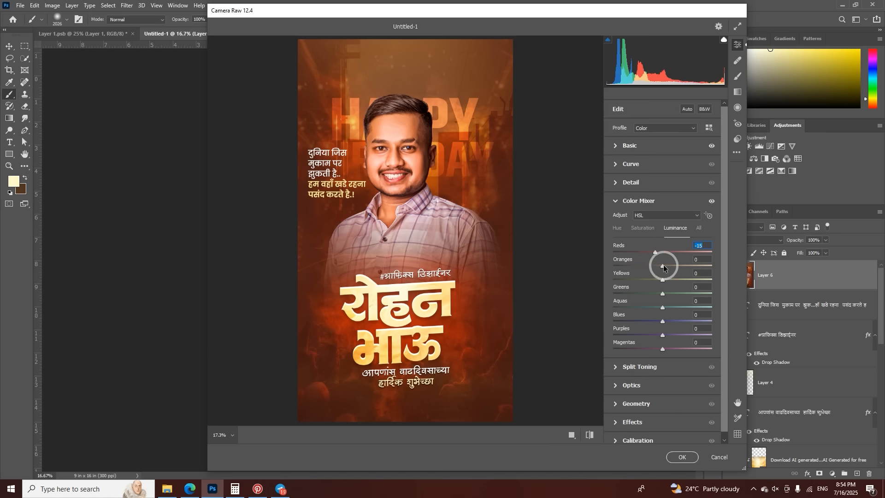
{"action": "left_click_drag", "start_coordinate": [663, 266], "coordinate": [667, 265]}
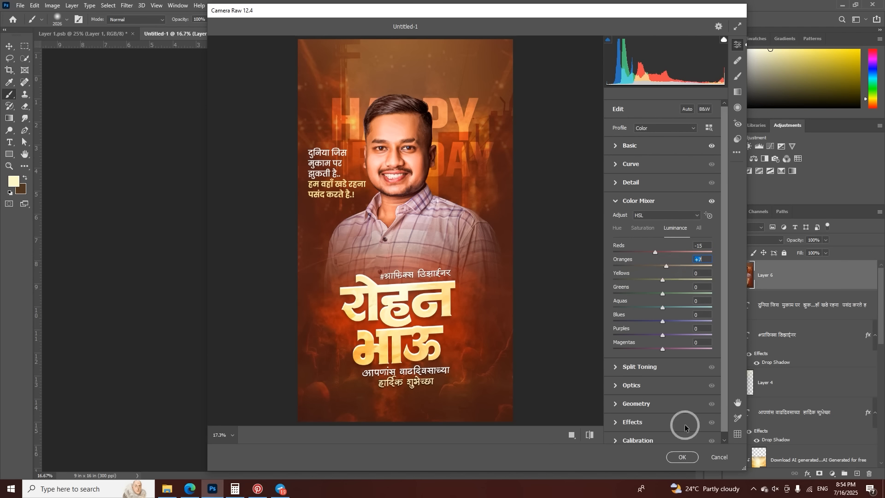
{"action": "left_click", "coordinate": [683, 458]}
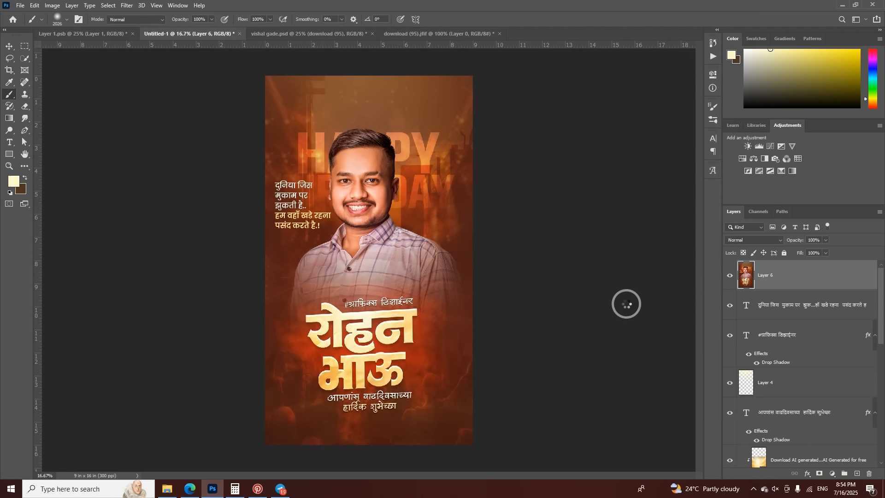
Step: Examine the portrait, the quote and the HAPPY BIRTHDAY lettering up close on the graded poster
{"action": "key", "text": "ctrl+plus"}
{"action": "key", "text": "ctrl+plus"}
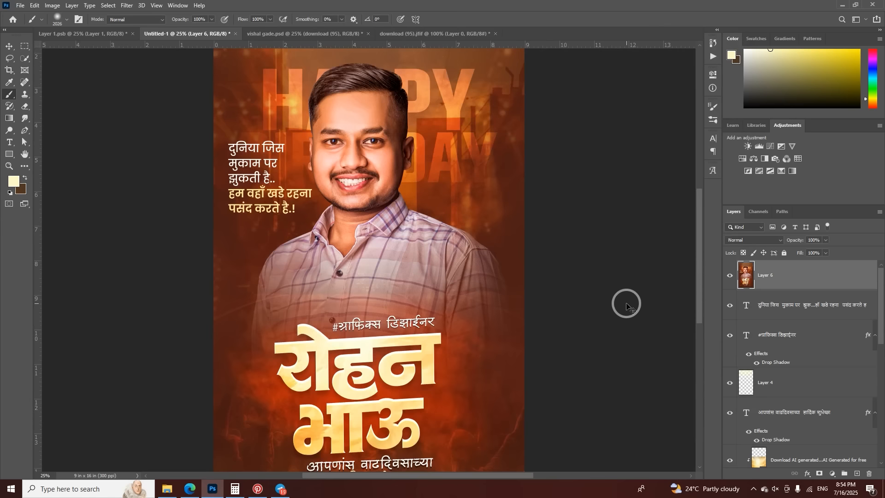
{"action": "left_click", "coordinate": [9, 46]}
{"action": "left_click_drag", "start_coordinate": [389, 174], "coordinate": [395, 256]}
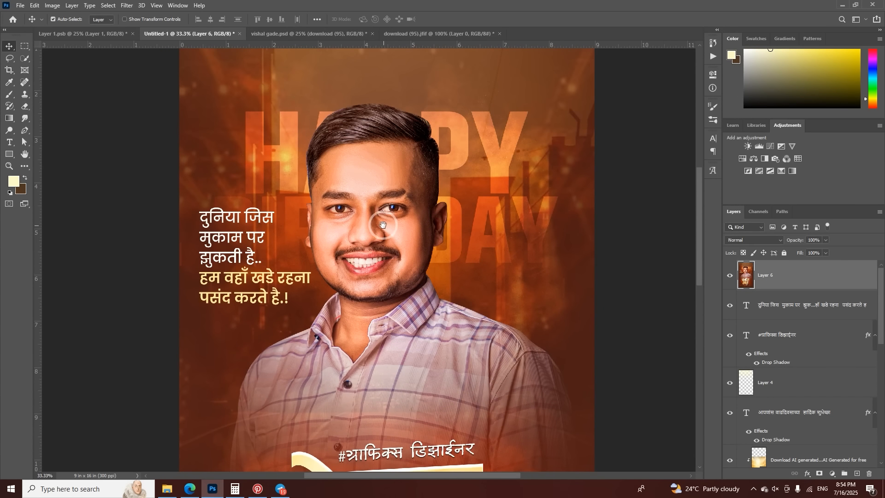
{"action": "left_click_drag", "start_coordinate": [380, 183], "coordinate": [395, 231]}
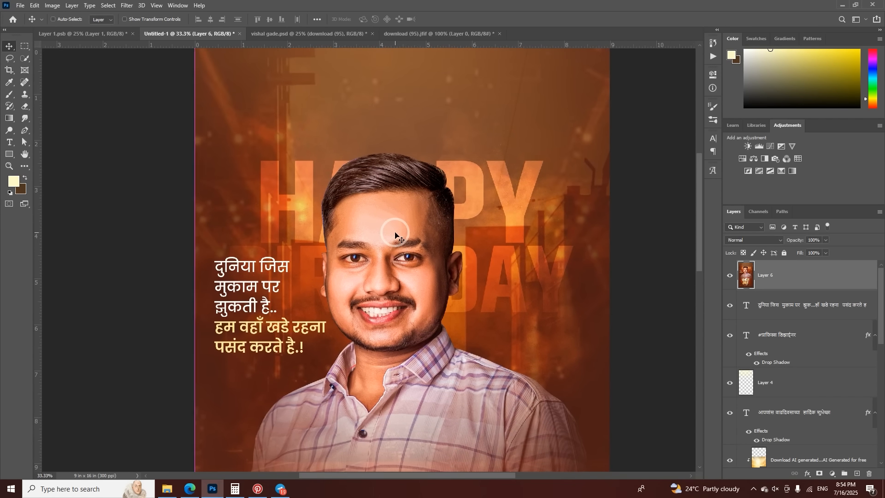
{"action": "scroll", "coordinate": [394, 235], "scroll_direction": "up", "scroll_amount": 3}
{"action": "scroll", "coordinate": [395, 235], "scroll_direction": "down", "scroll_amount": 3}
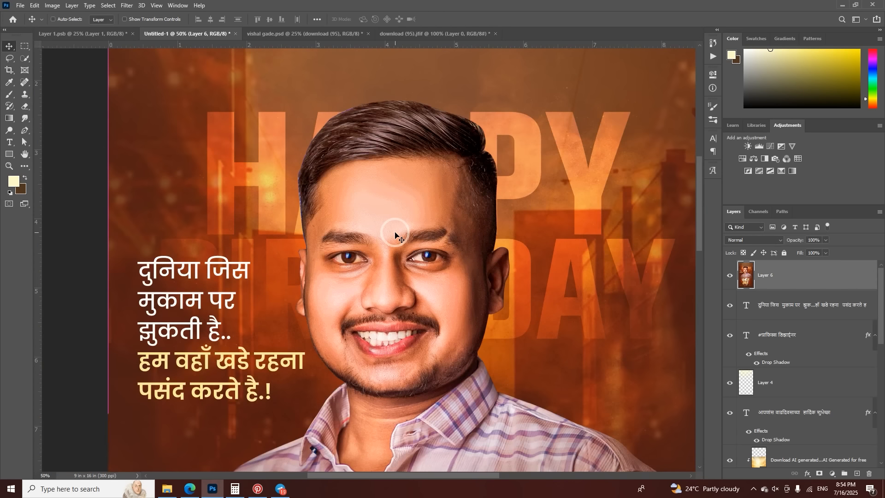
Step: Try smudging the portrait's hair with the Smudge tool on the merged layer, and undo the stroke
{"action": "scroll", "coordinate": [395, 235], "scroll_direction": "up", "scroll_amount": 2}
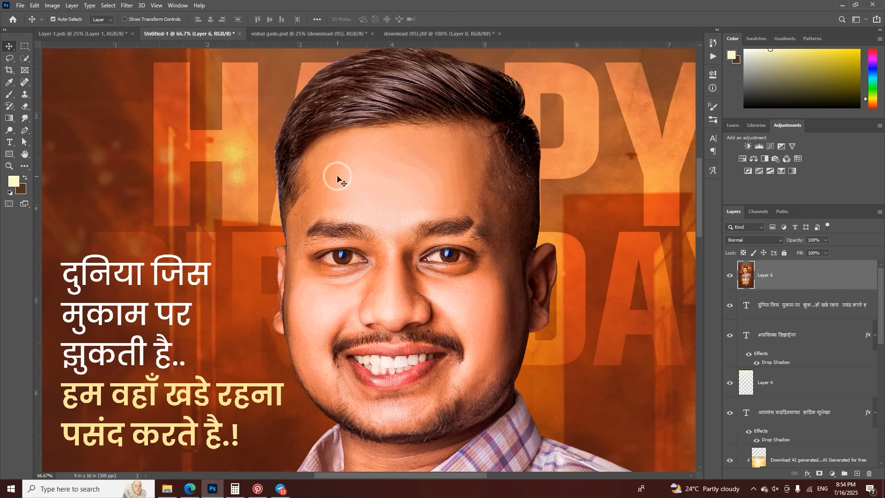
{"action": "left_click_drag", "start_coordinate": [3, 96], "coordinate": [57, 142]}
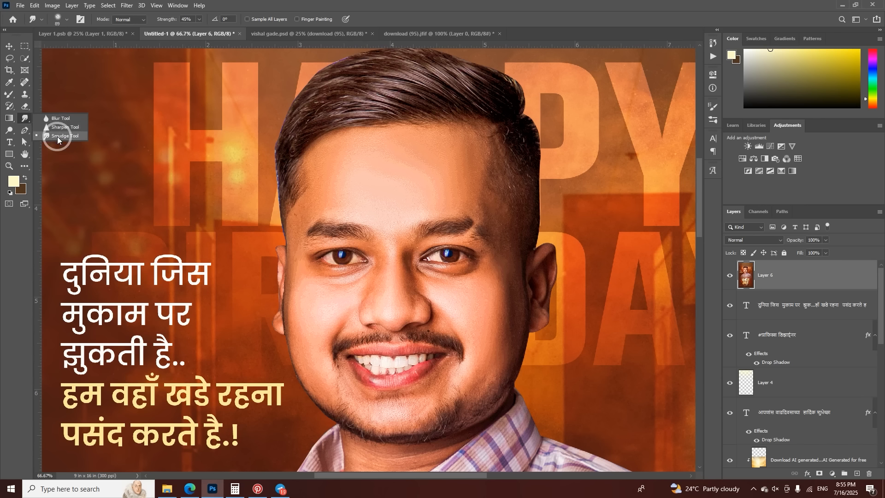
{"action": "left_click_drag", "start_coordinate": [9, 94], "coordinate": [53, 119]}
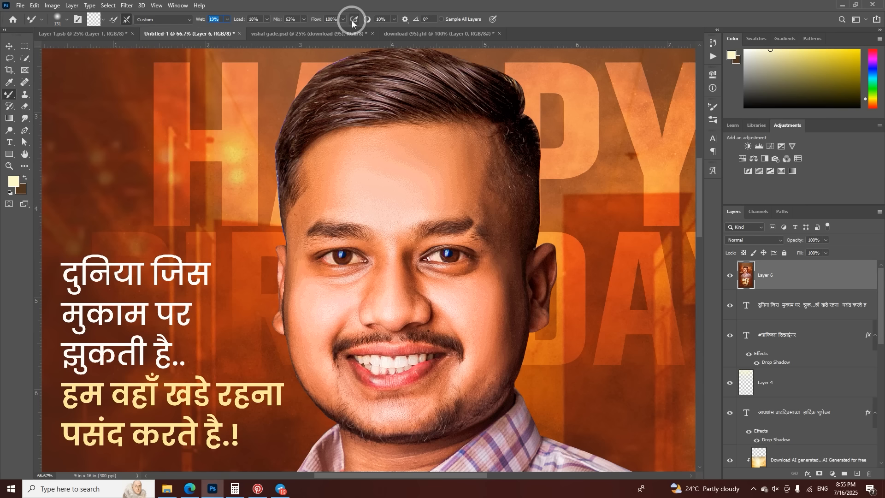
{"action": "left_click", "coordinate": [25, 118]}
{"action": "left_click_drag", "start_coordinate": [385, 151], "coordinate": [414, 124]}
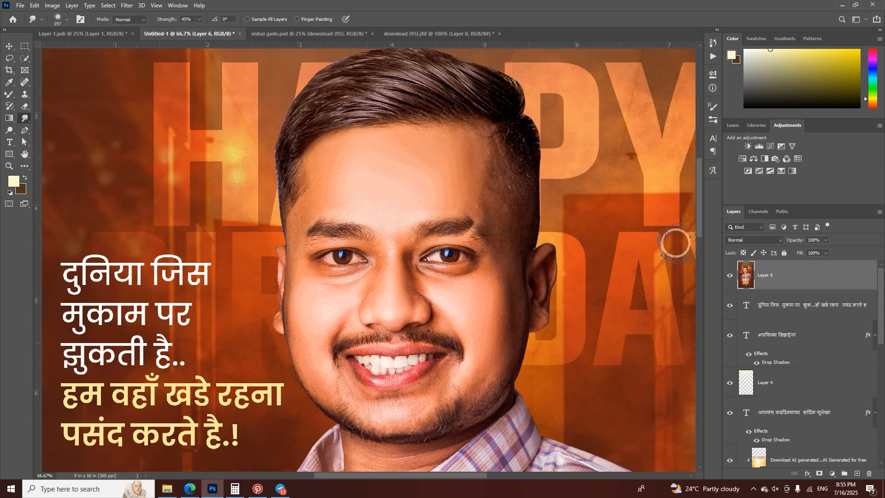
{"action": "mouse_move", "coordinate": [373, 96]}
{"action": "left_mouse_down"}
{"action": "mouse_move", "coordinate": [461, 111]}
{"action": "mouse_move", "coordinate": [414, 94]}
{"action": "left_mouse_up"}
{"action": "key", "text": "ctrl+z"}
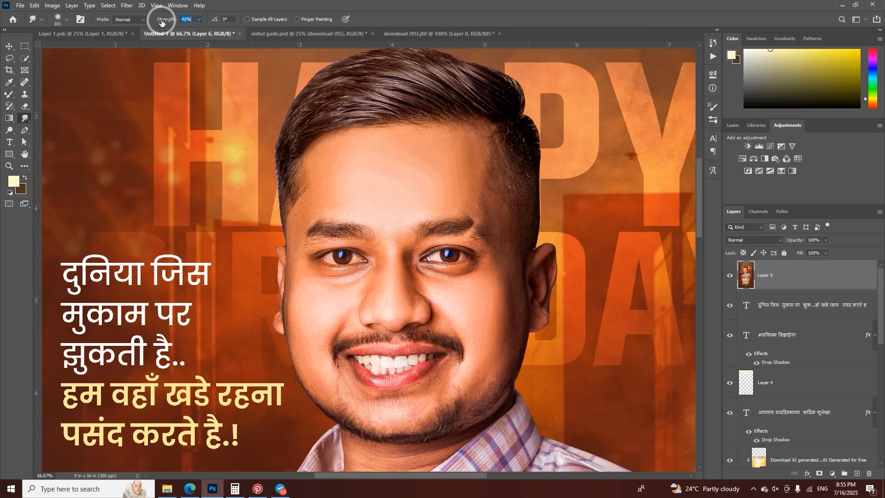
Step: Set the Smudge strength to 20% and smudge the hair along its strands across the portrait's head
{"action": "left_click_drag", "start_coordinate": [152, 24], "coordinate": [152, 24]}
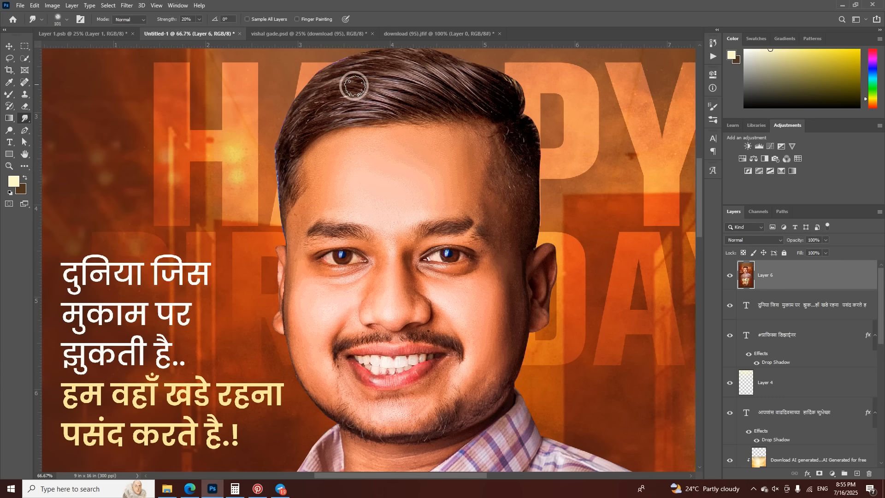
{"action": "left_click_drag", "start_coordinate": [398, 96], "coordinate": [408, 101]}
{"action": "mouse_move", "coordinate": [358, 91]}
{"action": "left_mouse_down"}
{"action": "mouse_move", "coordinate": [440, 98]}
{"action": "mouse_move", "coordinate": [390, 82]}
{"action": "mouse_move", "coordinate": [470, 97]}
{"action": "mouse_move", "coordinate": [409, 72]}
{"action": "mouse_move", "coordinate": [494, 108]}
{"action": "mouse_move", "coordinate": [441, 82]}
{"action": "left_mouse_up"}
{"action": "scroll", "coordinate": [441, 82], "scroll_direction": "up", "scroll_amount": 3}
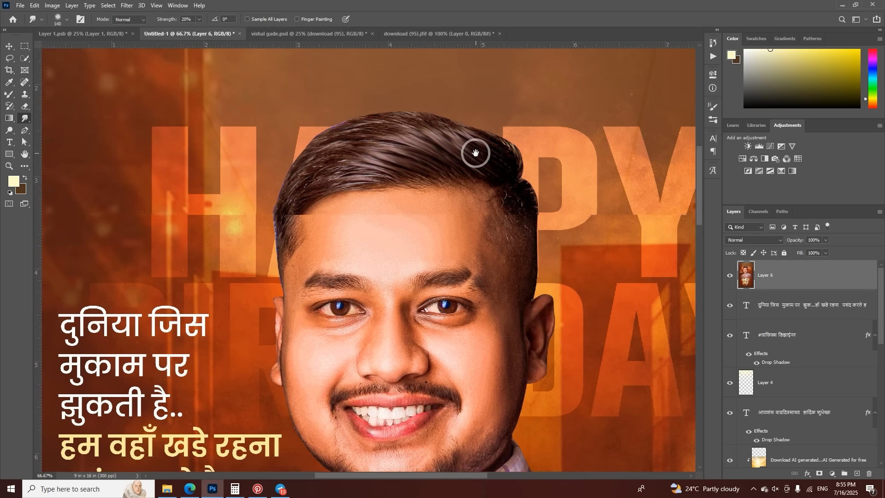
{"action": "mouse_move", "coordinate": [438, 138]}
{"action": "left_mouse_down"}
{"action": "mouse_move", "coordinate": [400, 166]}
{"action": "mouse_move", "coordinate": [365, 166]}
{"action": "mouse_move", "coordinate": [348, 174]}
{"action": "mouse_move", "coordinate": [368, 174]}
{"action": "mouse_move", "coordinate": [309, 185]}
{"action": "mouse_move", "coordinate": [374, 160]}
{"action": "mouse_move", "coordinate": [368, 153]}
{"action": "mouse_move", "coordinate": [364, 160]}
{"action": "mouse_move", "coordinate": [487, 179]}
{"action": "mouse_move", "coordinate": [453, 166]}
{"action": "left_mouse_up"}
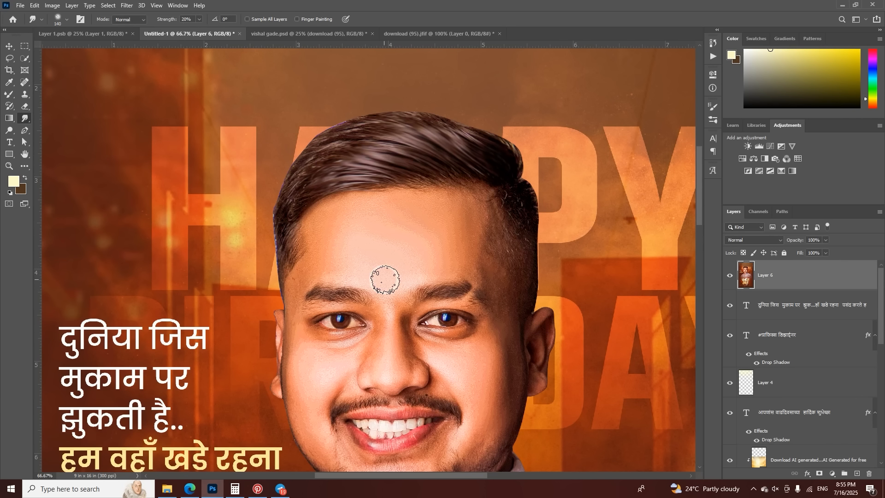
Step: Smooth the skin on the portrait's cheeks, around the nose and on the forehead with the Smudge tool
{"action": "scroll", "coordinate": [387, 279], "scroll_direction": "down", "scroll_amount": 2}
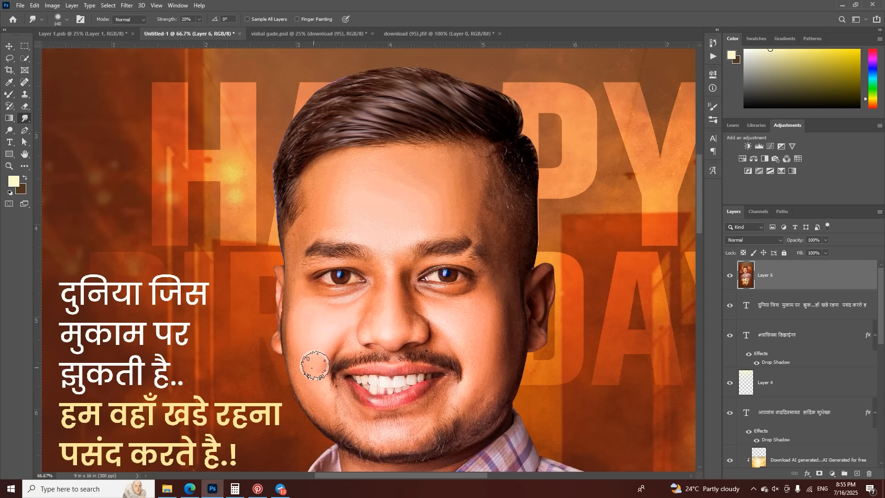
{"action": "left_click_drag", "start_coordinate": [360, 318], "coordinate": [358, 316]}
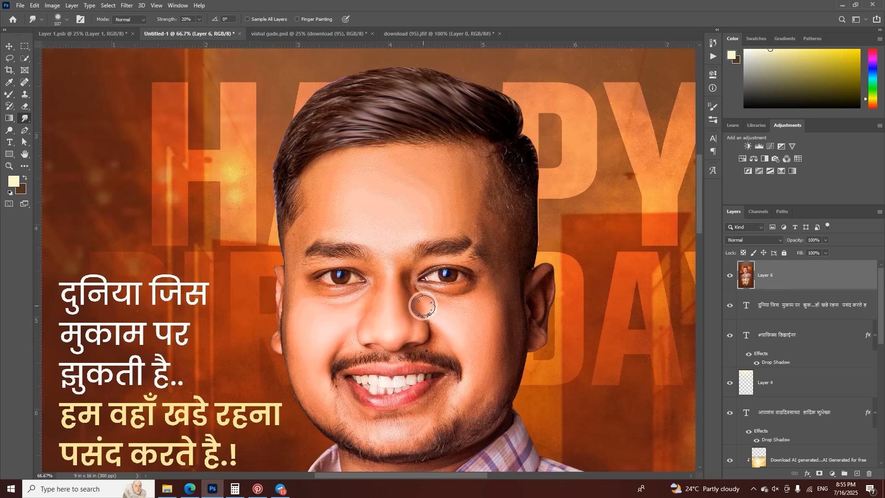
{"action": "scroll", "coordinate": [417, 300], "scroll_direction": "down", "scroll_amount": 3}
{"action": "left_click_drag", "start_coordinate": [365, 293], "coordinate": [337, 289]}
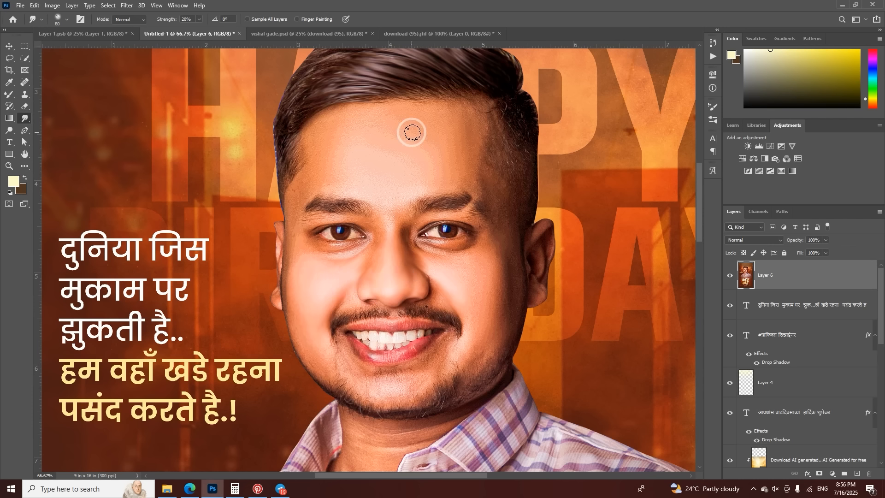
{"action": "key", "text": "ctrl+plus"}
{"action": "left_click_drag", "start_coordinate": [412, 132], "coordinate": [419, 192]}
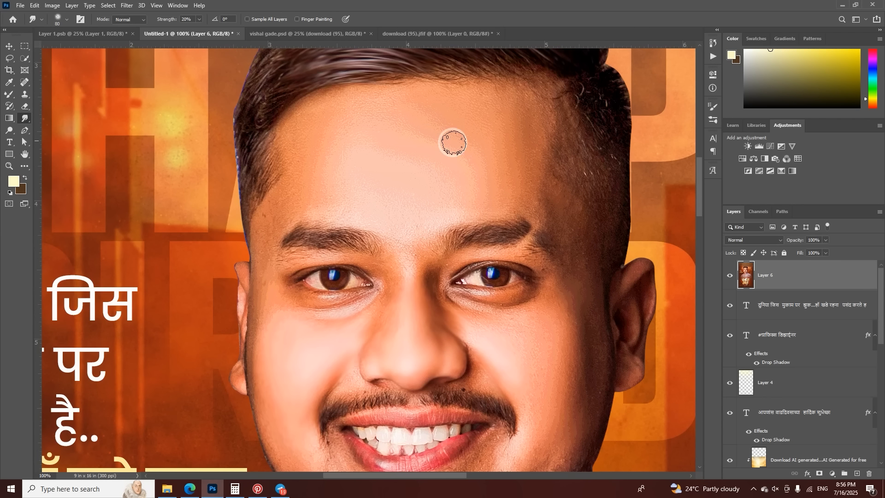
{"action": "left_click", "coordinate": [51, 6]}
{"action": "mouse_move", "coordinate": [83, 29]}
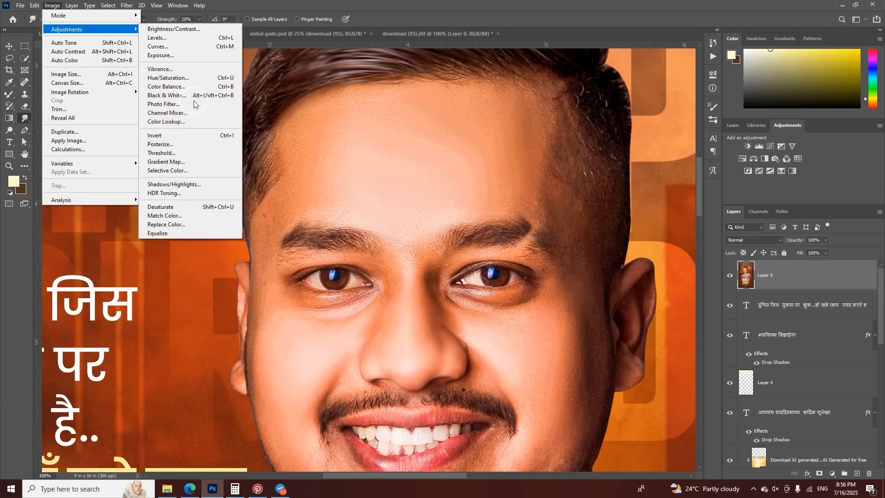
{"action": "left_click", "coordinate": [172, 146]}
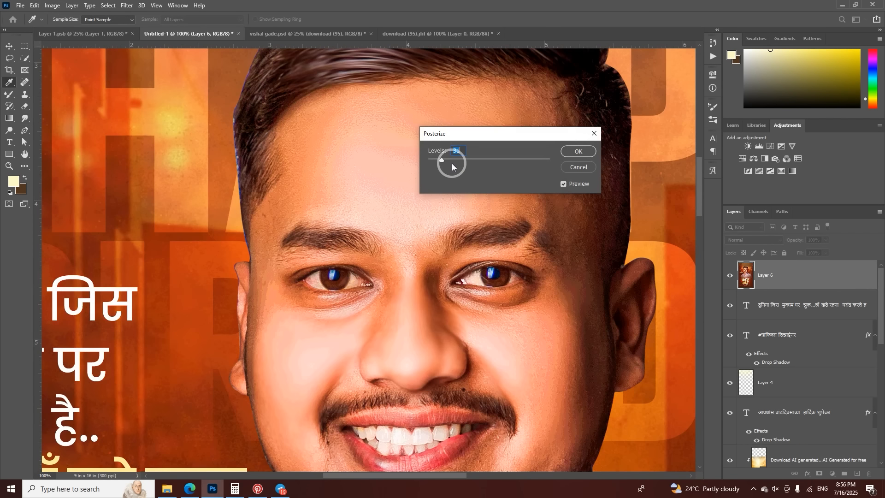
{"action": "left_click", "coordinate": [575, 167]}
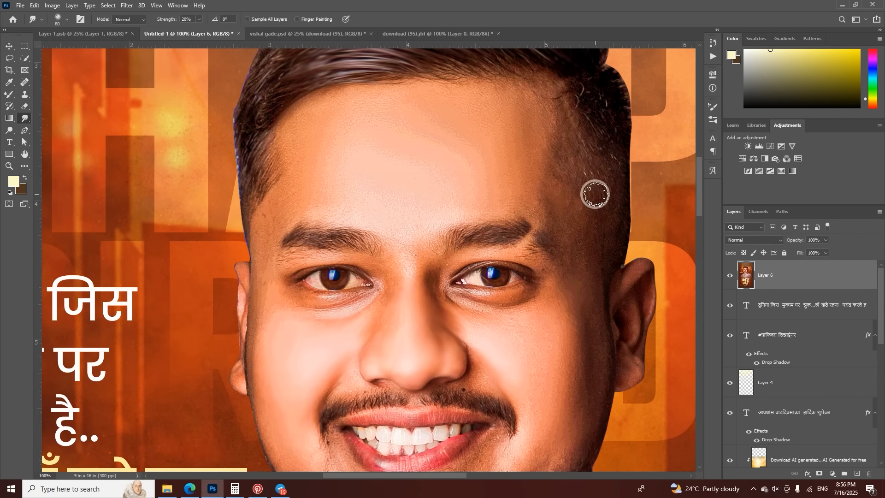
Step: Compare the whole poster with and without the merged Layer 6, and delete that layer
{"action": "key", "text": "ctrl+minus"}
{"action": "key", "text": "ctrl+minus"}
{"action": "key", "text": "ctrl+minus"}
{"action": "key", "text": "ctrl+minus"}
{"action": "key", "text": "ctrl+minus"}
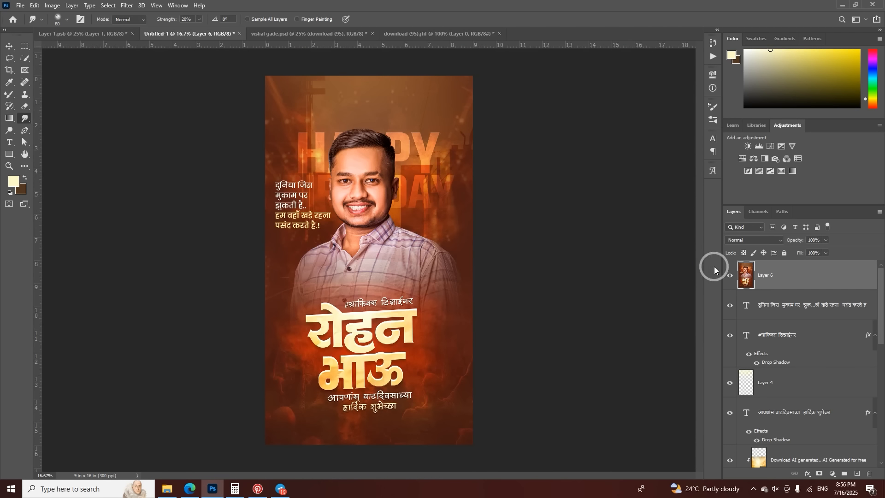
{"action": "left_click", "coordinate": [731, 277]}
{"action": "left_click", "coordinate": [730, 277]}
{"action": "key", "text": "Delete"}
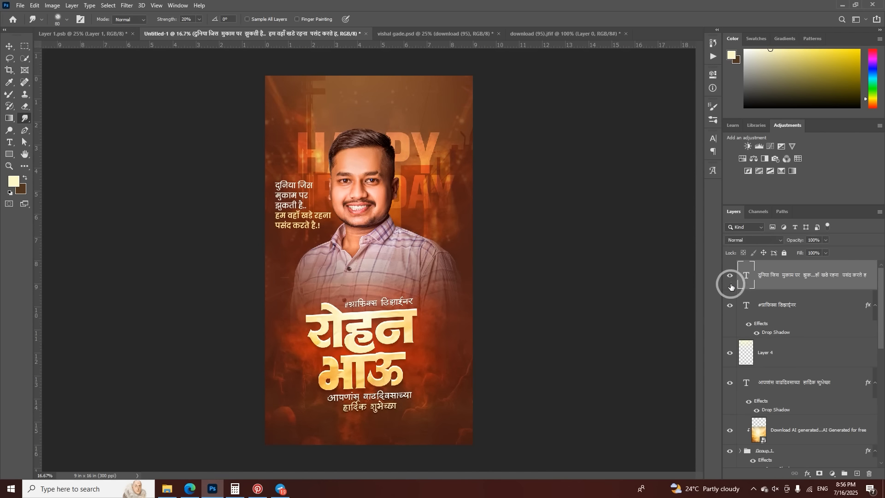
Step: Select all layers from Layer 5 down to Background and convert them to one smart object
{"action": "left_click", "coordinate": [456, 233], "text": "ctrl"}
{"action": "scroll", "coordinate": [825, 414], "scroll_direction": "down", "scroll_amount": 1}
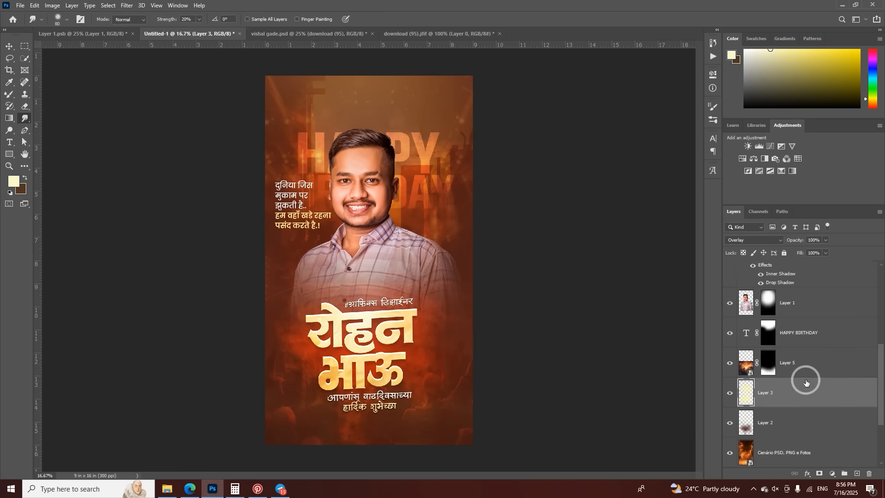
{"action": "left_click", "coordinate": [808, 389]}
{"action": "scroll", "coordinate": [807, 382], "scroll_direction": "down", "scroll_amount": 2}
{"action": "left_click", "coordinate": [800, 450], "text": "shift"}
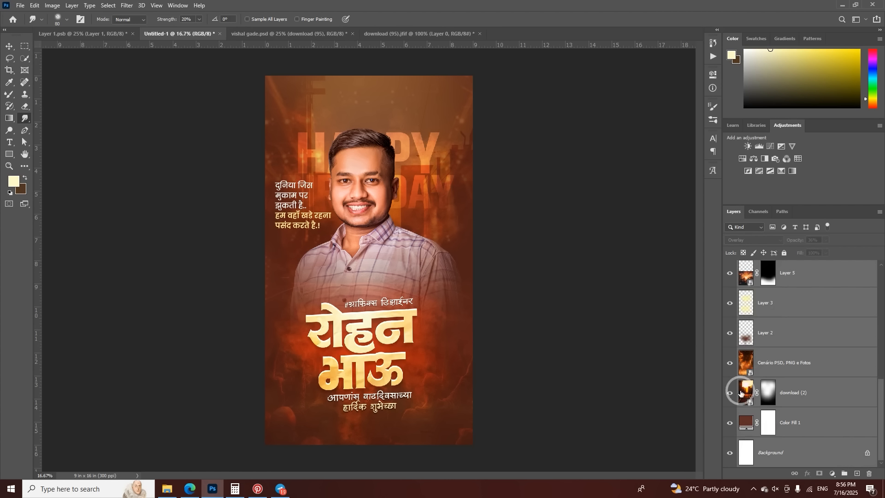
{"action": "right_click", "coordinate": [806, 281]}
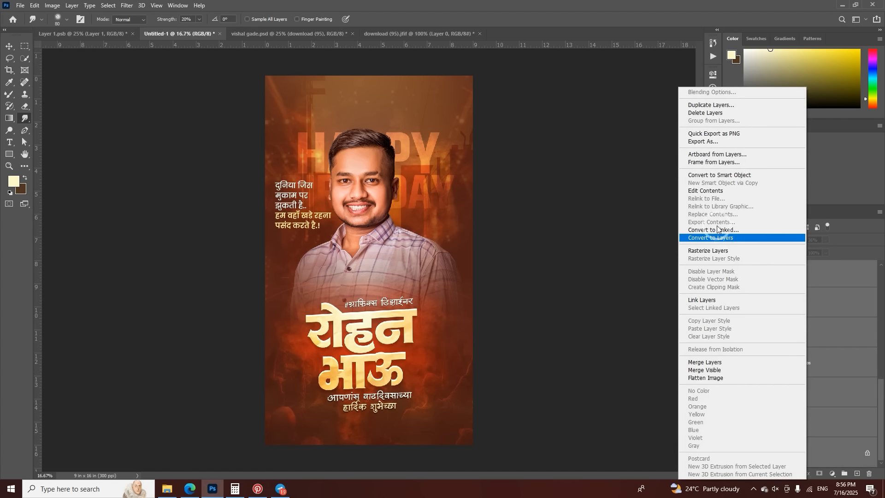
{"action": "left_click", "coordinate": [709, 174]}
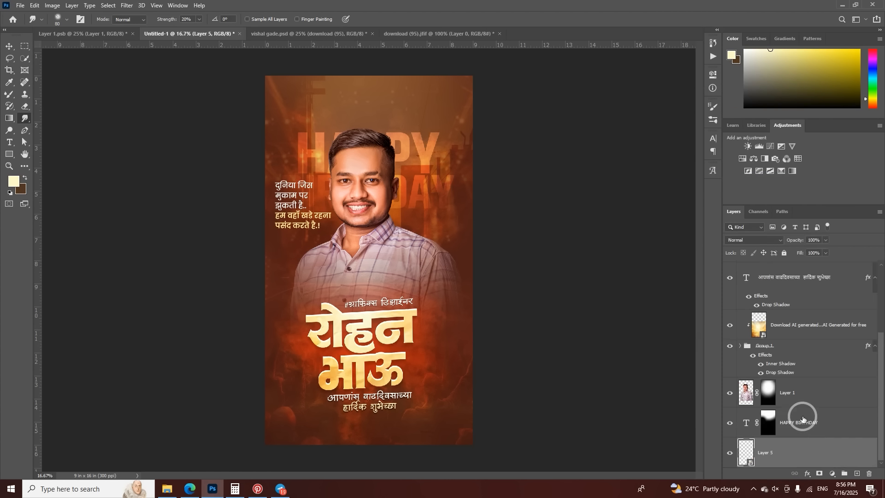
Step: Apply the Add Noise filter to the background smart object with an amount of 10.59% and Uniform distribution
{"action": "left_click", "coordinate": [108, 6]}
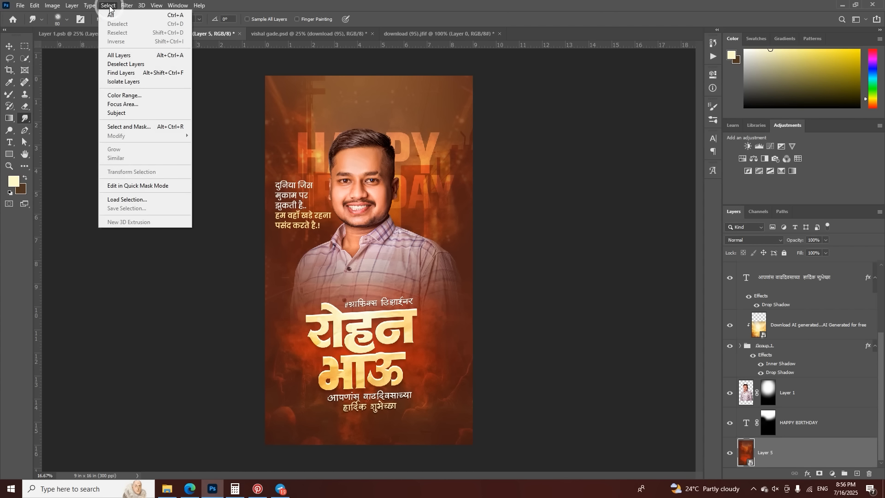
{"action": "mouse_move", "coordinate": [124, 7]}
{"action": "mouse_move", "coordinate": [150, 137]}
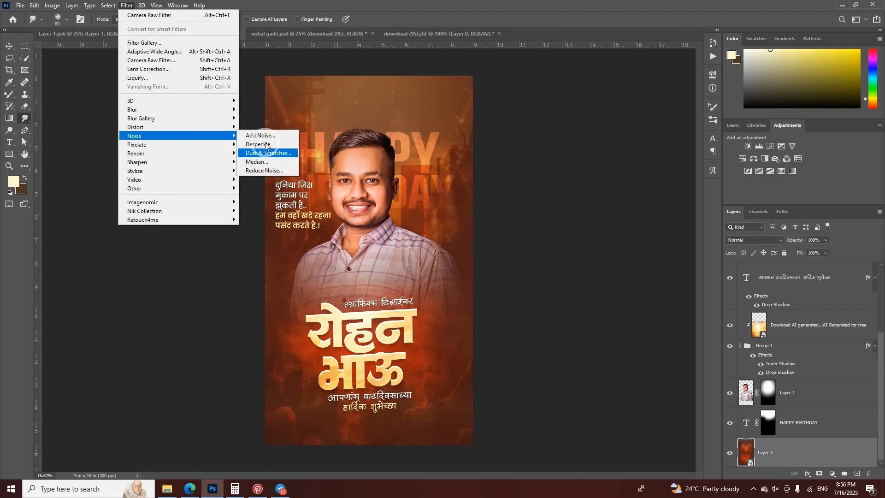
{"action": "left_click", "coordinate": [263, 136]}
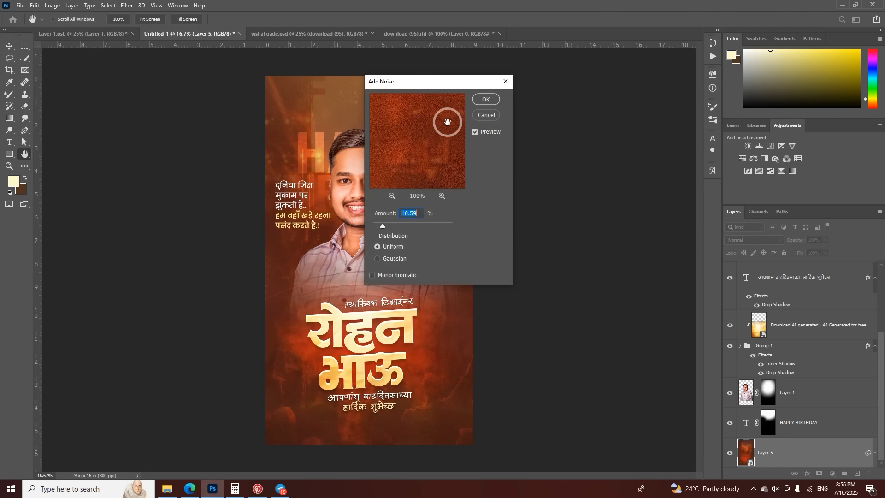
{"action": "left_click", "coordinate": [486, 100]}
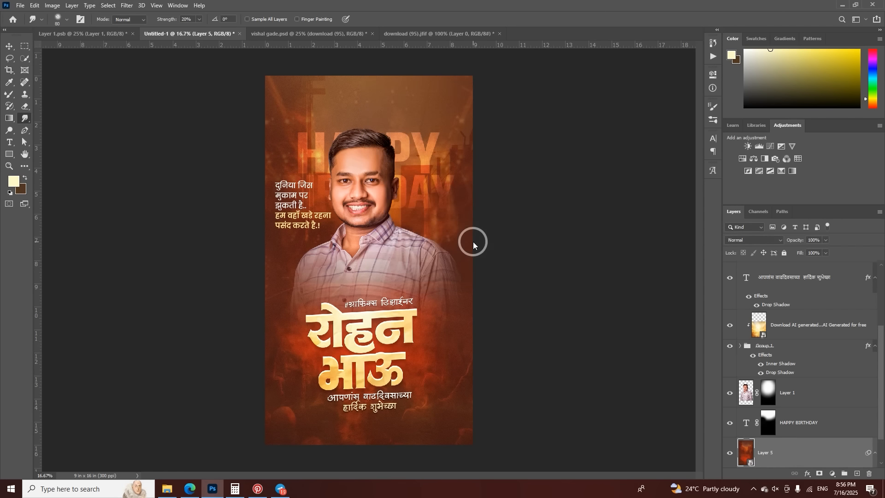
Step: Examine the background grain around the portrait, shirt and lettering up close, and return to the whole poster
{"action": "key", "text": "ctrl+plus"}
{"action": "key", "text": "ctrl+plus"}
{"action": "key", "text": "ctrl+plus"}
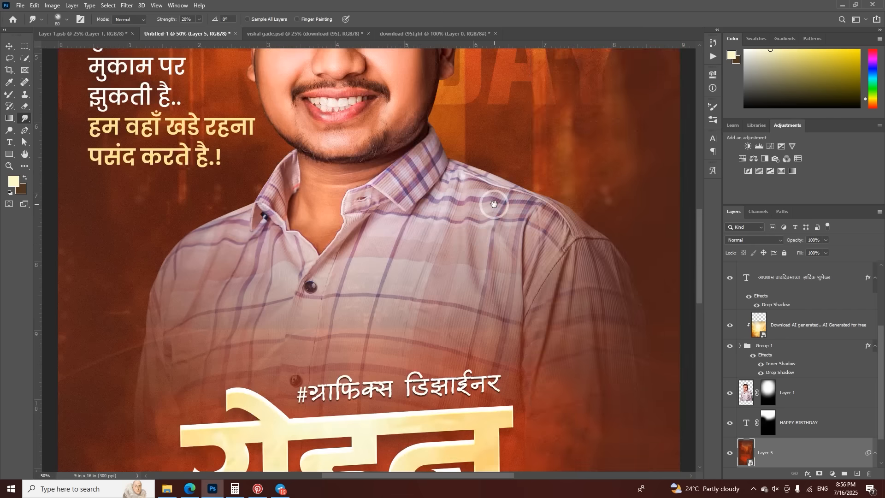
{"action": "left_click_drag", "start_coordinate": [494, 204], "coordinate": [452, 389]}
{"action": "left_click_drag", "start_coordinate": [381, 280], "coordinate": [452, 203]}
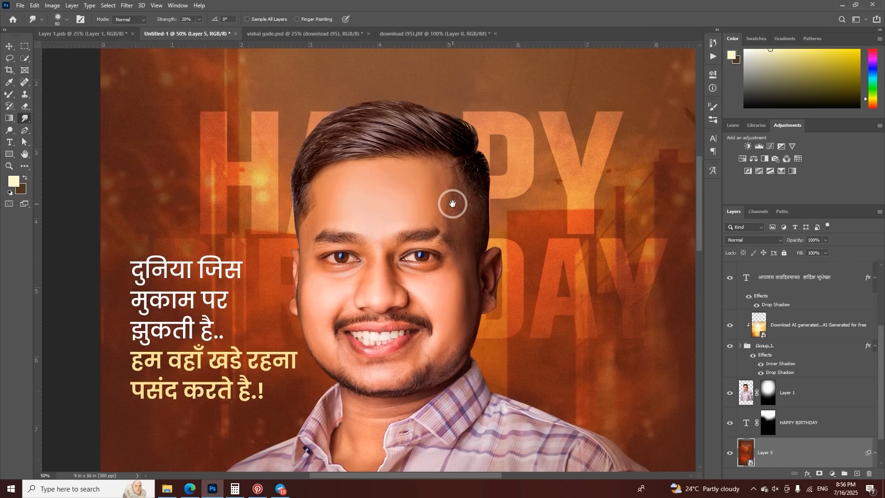
{"action": "key", "text": "ctrl+minus"}
{"action": "key", "text": "ctrl+minus"}
{"action": "key", "text": "ctrl+minus"}
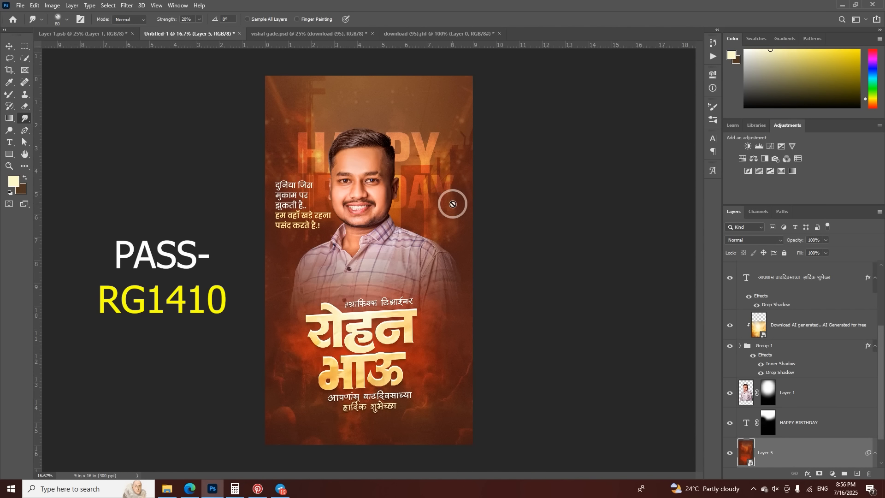
Step: Undo the Add Noise filter and the conversion of the background layers to a smart object
{"action": "scroll", "coordinate": [787, 421], "scroll_direction": "down", "scroll_amount": 2}
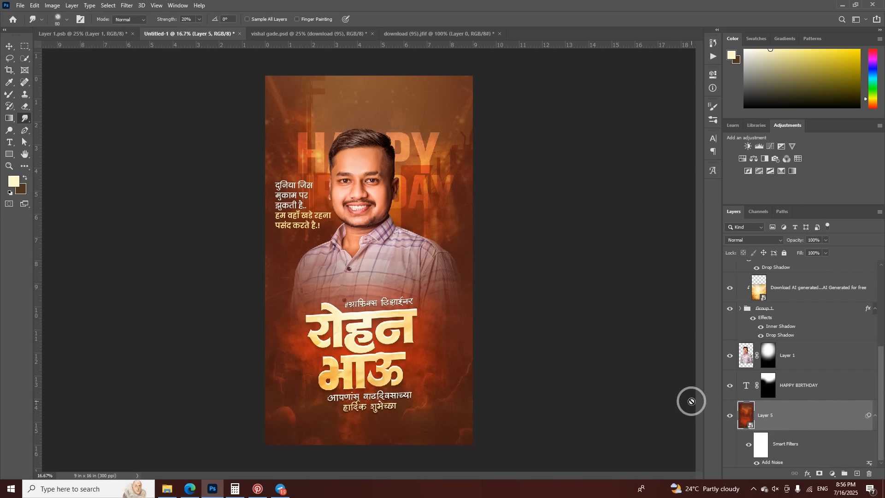
{"action": "key", "text": "ctrl+z"}
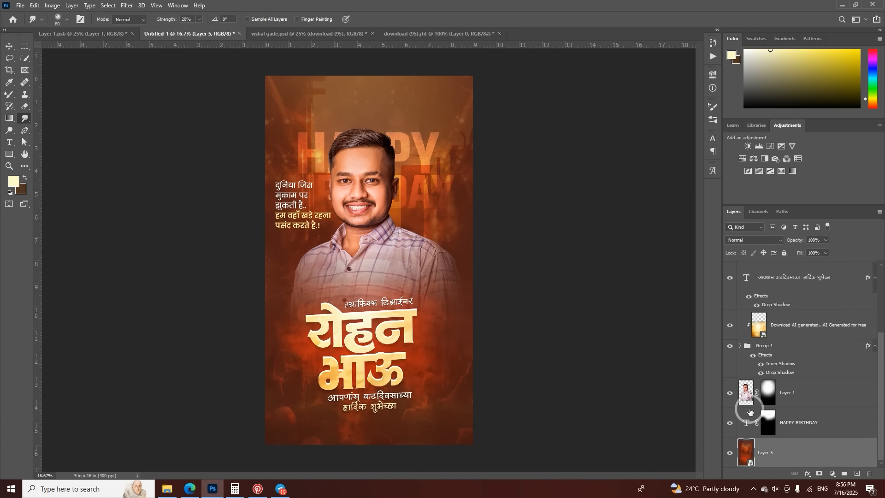
{"action": "key", "text": "ctrl+z"}
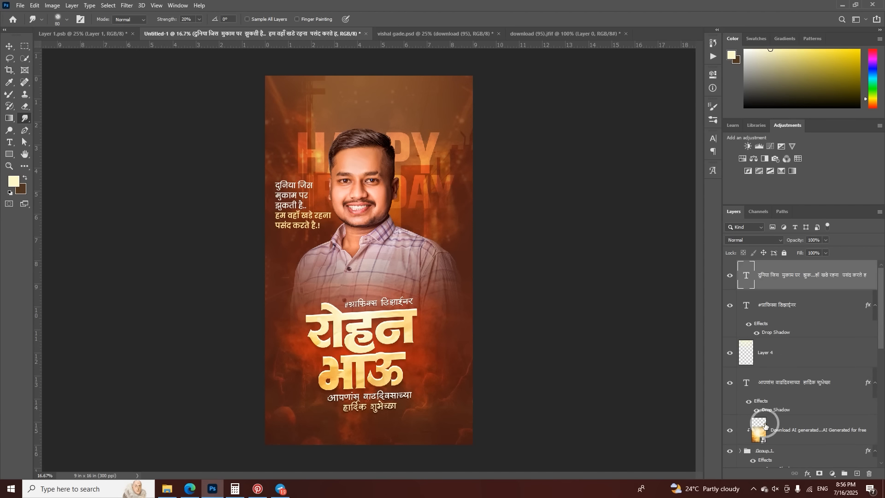
Step: Switch to the Move tool and select the HAPPY BIRTHDAY text layer above Layer 5
{"action": "scroll", "coordinate": [779, 420], "scroll_direction": "down", "scroll_amount": 6}
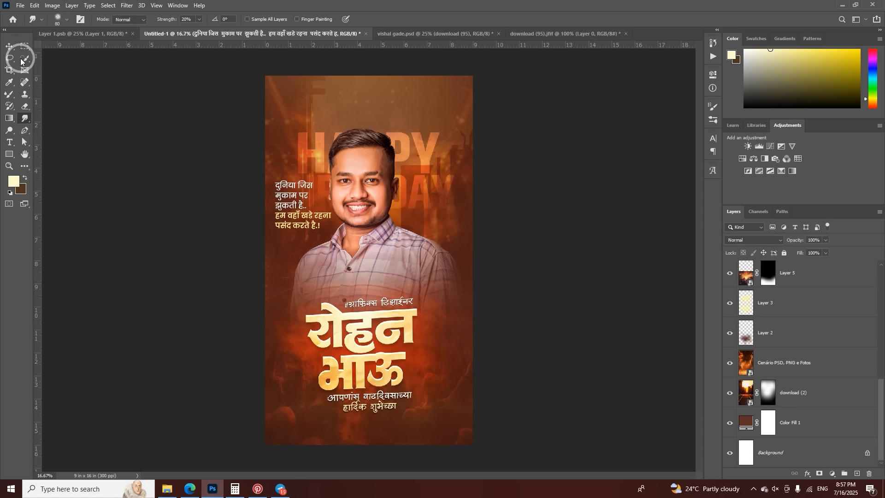
{"action": "left_click", "coordinate": [9, 46]}
{"action": "left_click", "coordinate": [420, 150]}
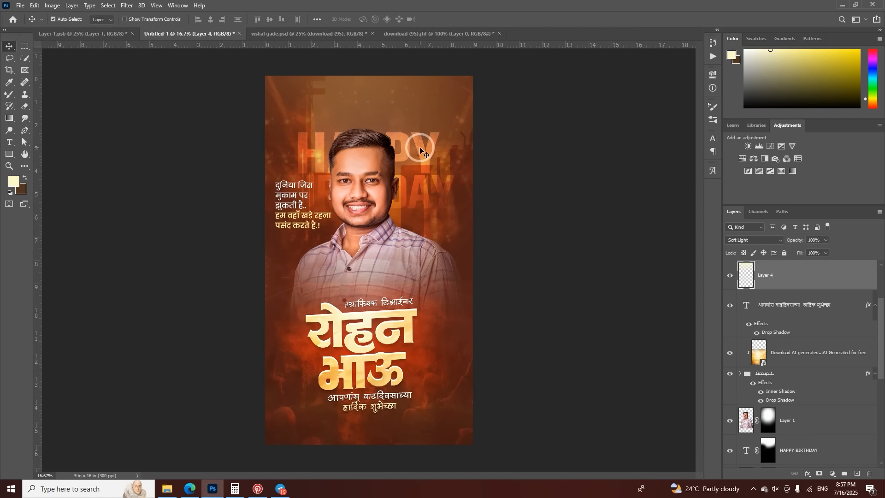
{"action": "scroll", "coordinate": [766, 360], "scroll_direction": "down", "scroll_amount": 1}
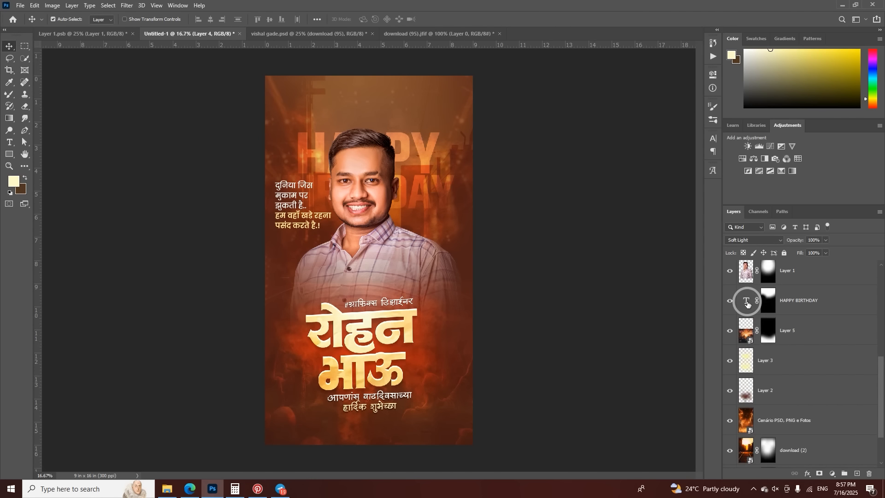
{"action": "left_click", "coordinate": [747, 302]}
{"action": "left_click", "coordinate": [138, 5]}
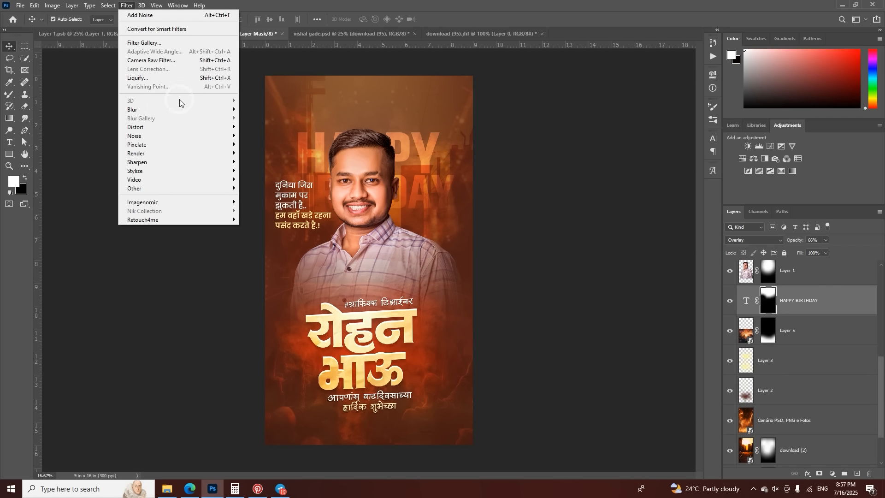
{"action": "mouse_move", "coordinate": [177, 113]}
{"action": "left_click", "coordinate": [272, 143]}
{"action": "left_click_drag", "start_coordinate": [570, 259], "coordinate": [548, 257]}
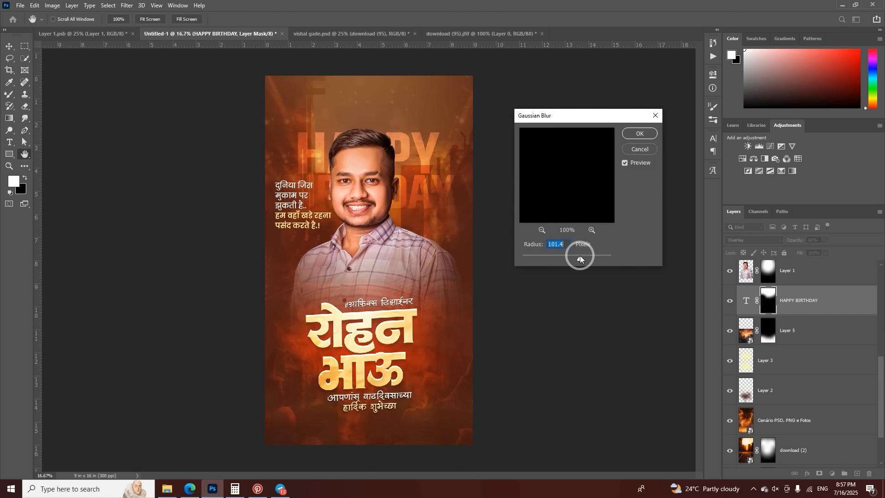
{"action": "left_click", "coordinate": [653, 136]}
Step: Convert the HAPPY BIRTHDAY text layer, not its mask, to a smart object and apply Gaussian Blur with a 10-pixel radius
{"action": "left_click", "coordinate": [751, 304]}
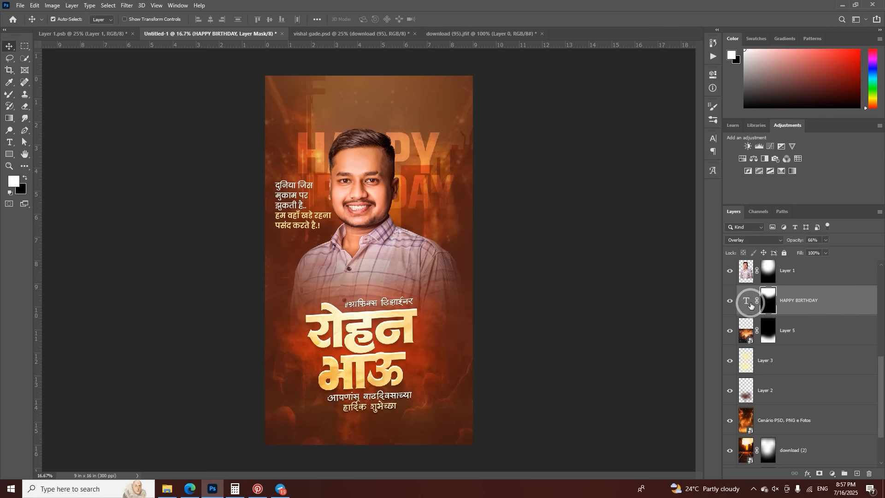
{"action": "left_click", "coordinate": [746, 303]}
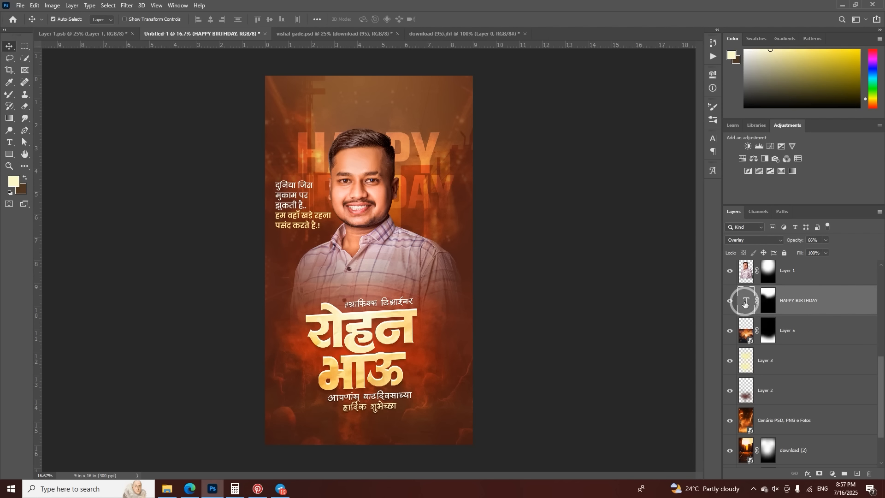
{"action": "left_click", "coordinate": [138, 7]}
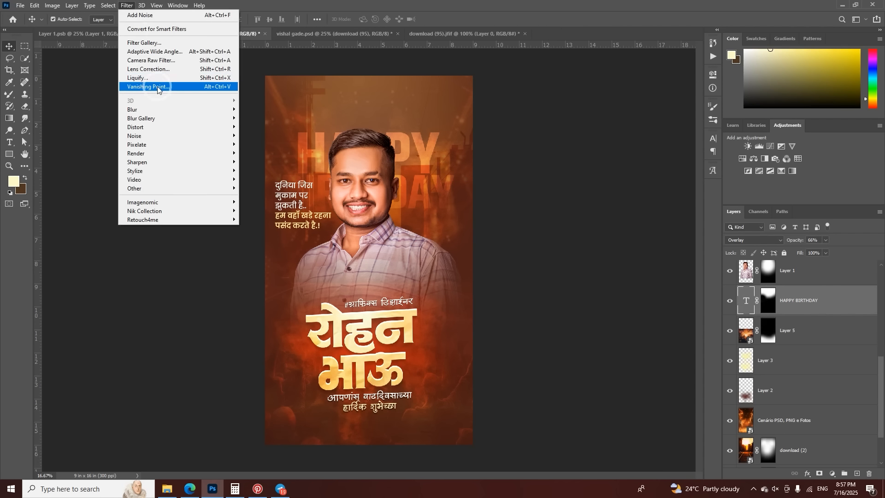
{"action": "left_click", "coordinate": [258, 145]}
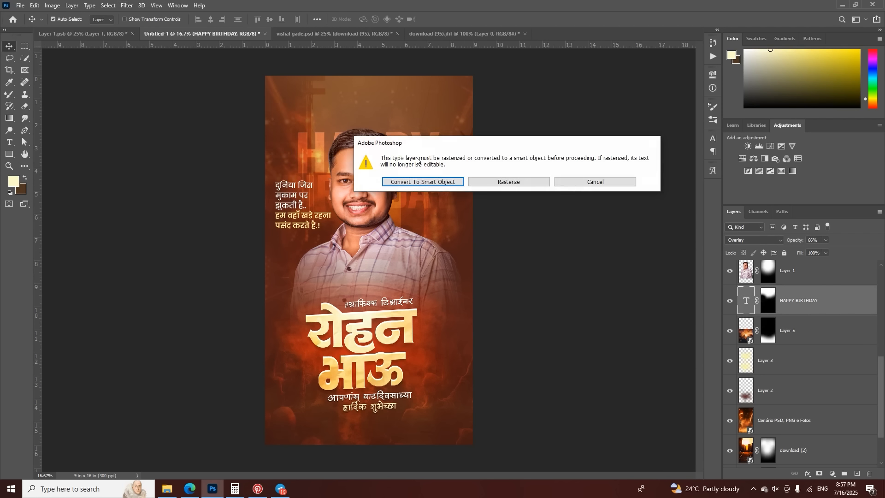
{"action": "left_click", "coordinate": [423, 182]}
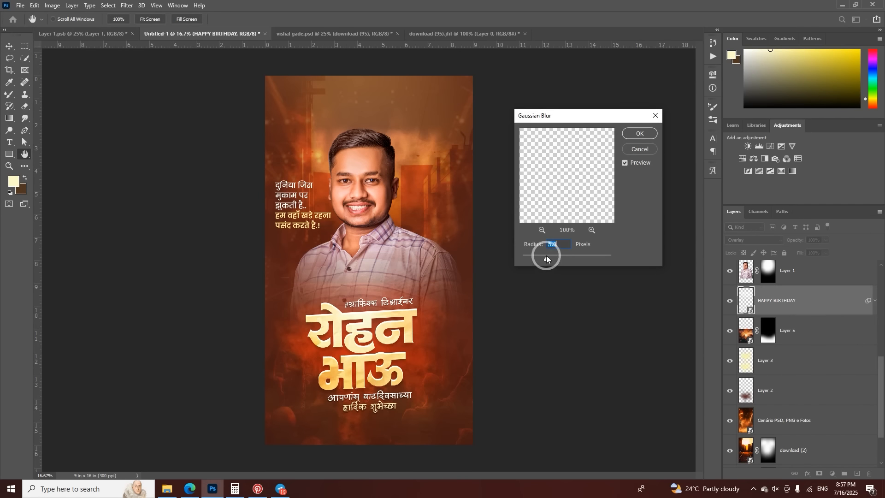
{"action": "left_click", "coordinate": [558, 262]}
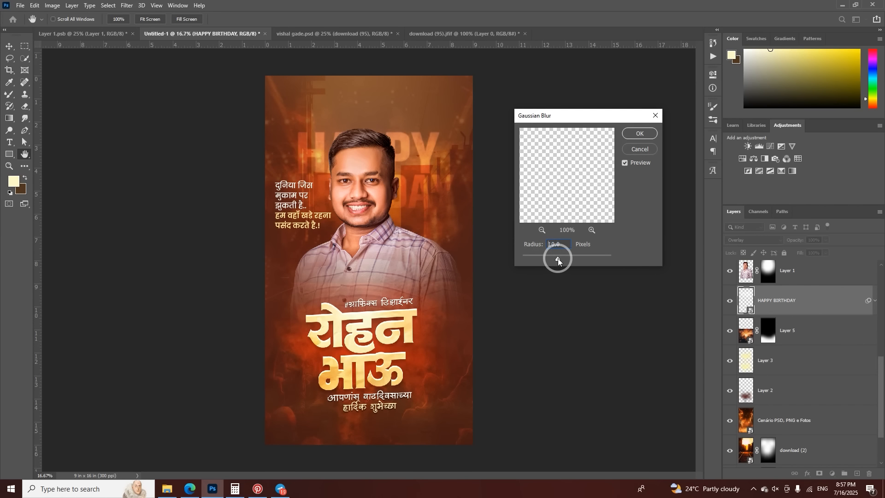
{"action": "left_click", "coordinate": [642, 133]}
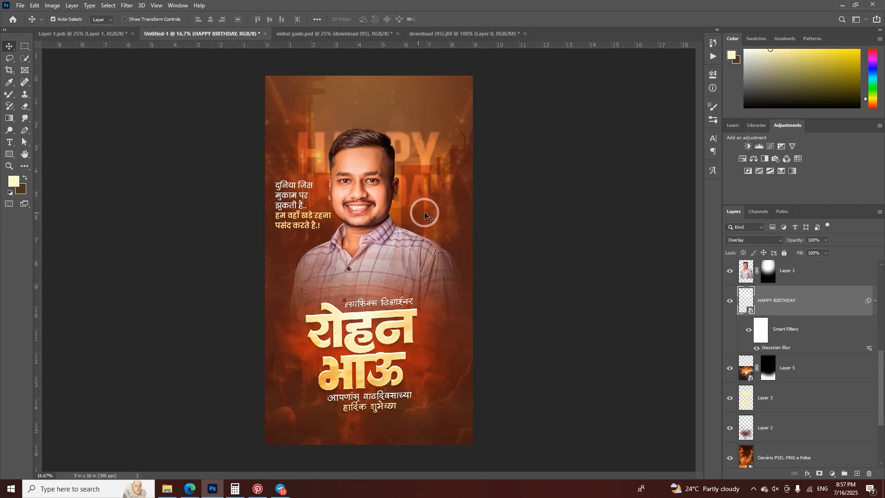